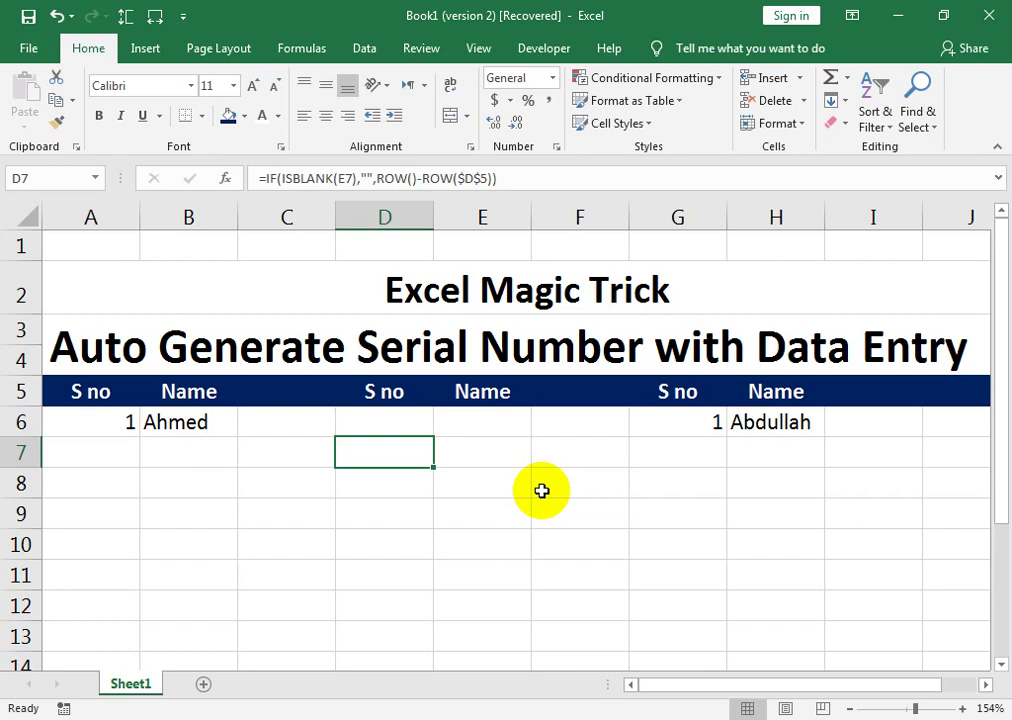
# - Add the entry "sfa" in cell B7 of the first Name column
pyautogui.press('Left')
pyautogui.press('Left')
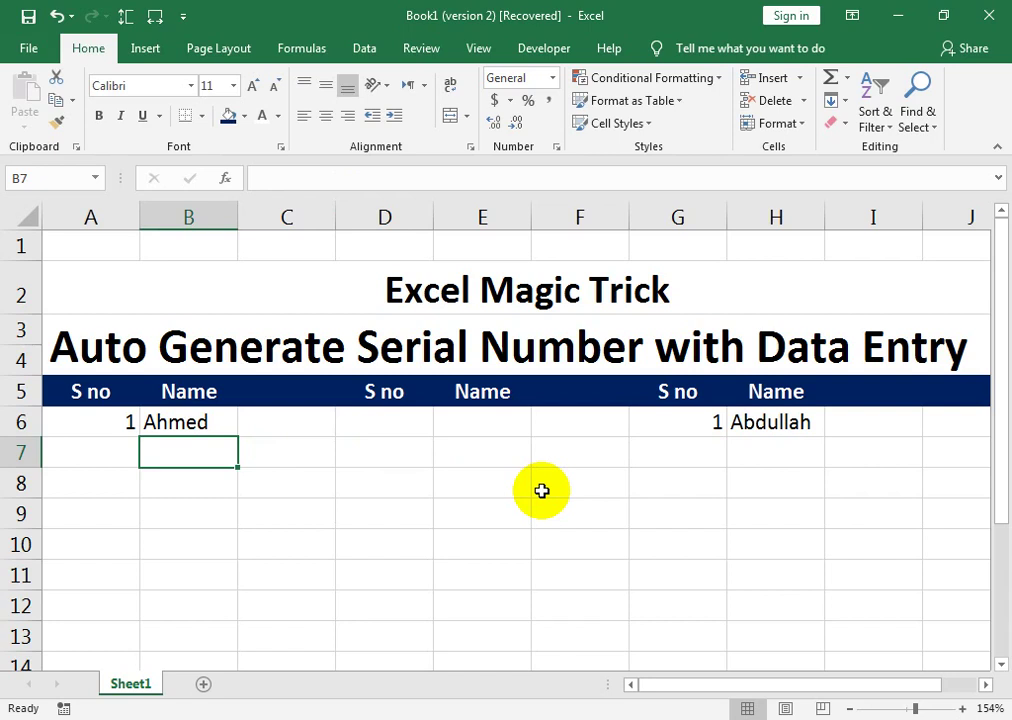
pyautogui.write('sfa')
pyautogui.press('Return')
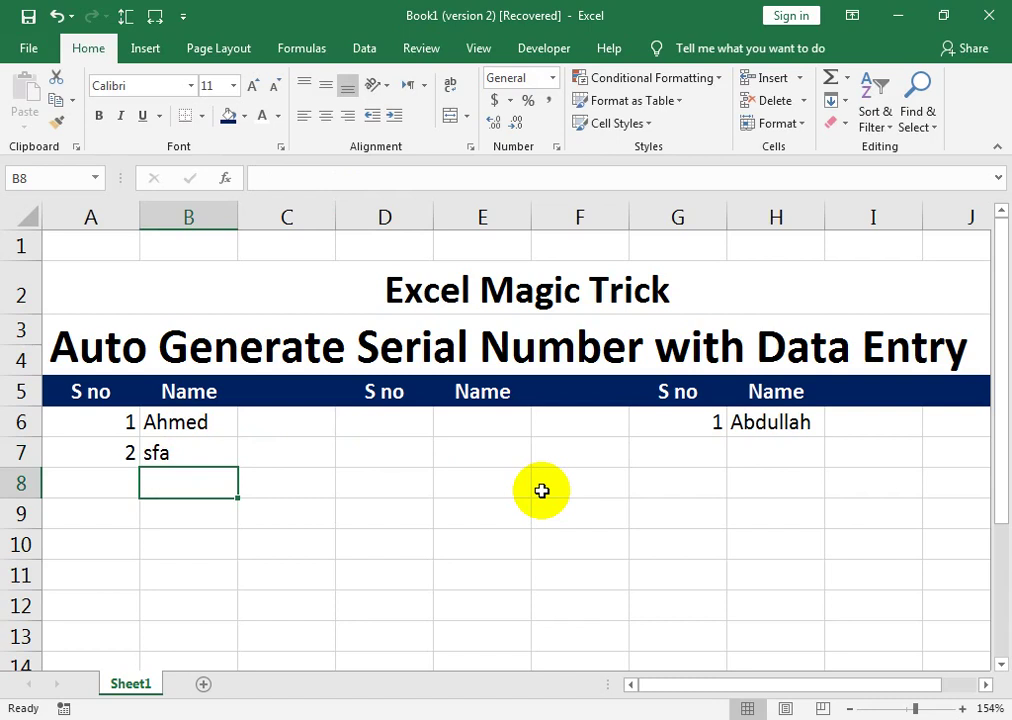
# - Test the first list by entering "saf" in B9 with B8 left blank, and clear that entry
pyautogui.press('Return')
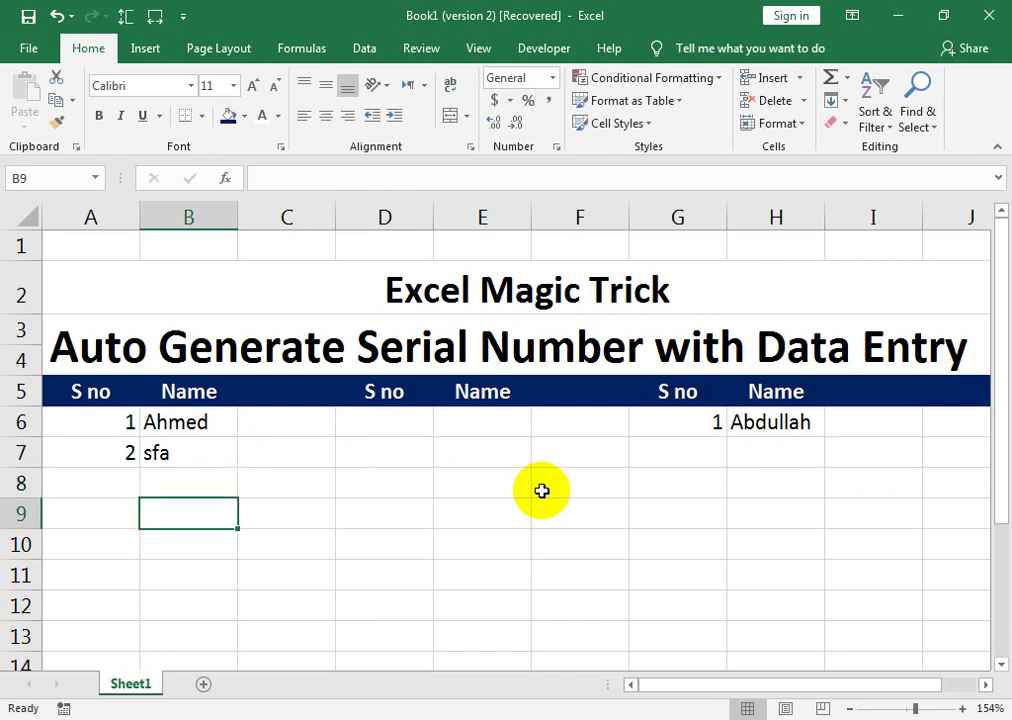
pyautogui.write('saf')
pyautogui.press('Return')
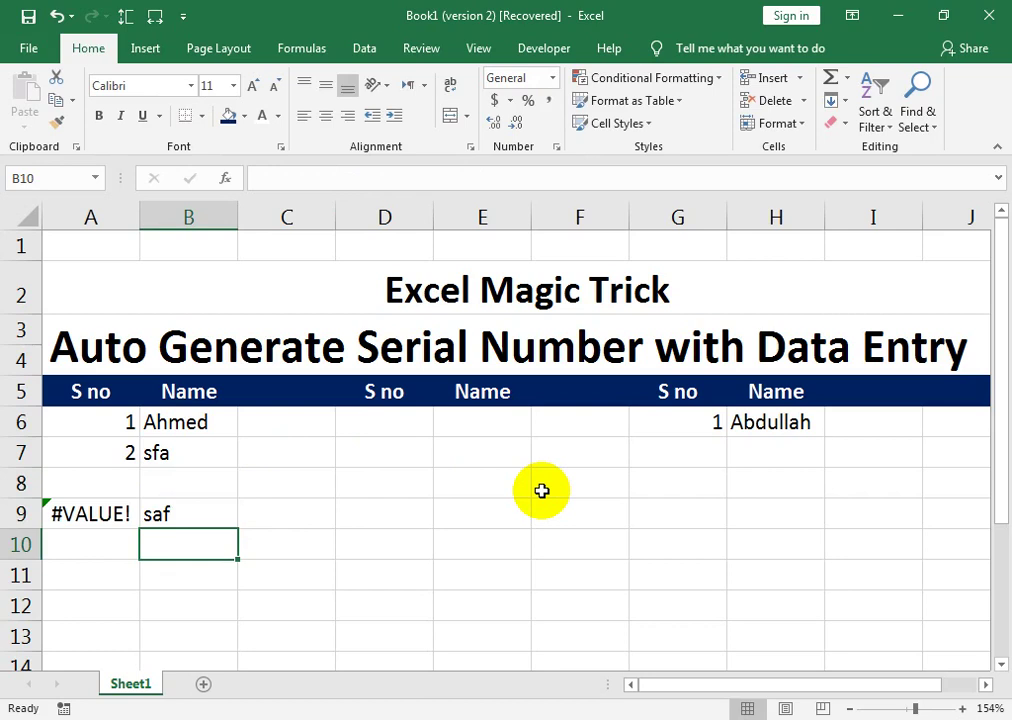
pyautogui.press('Up')
pyautogui.press('Delete')
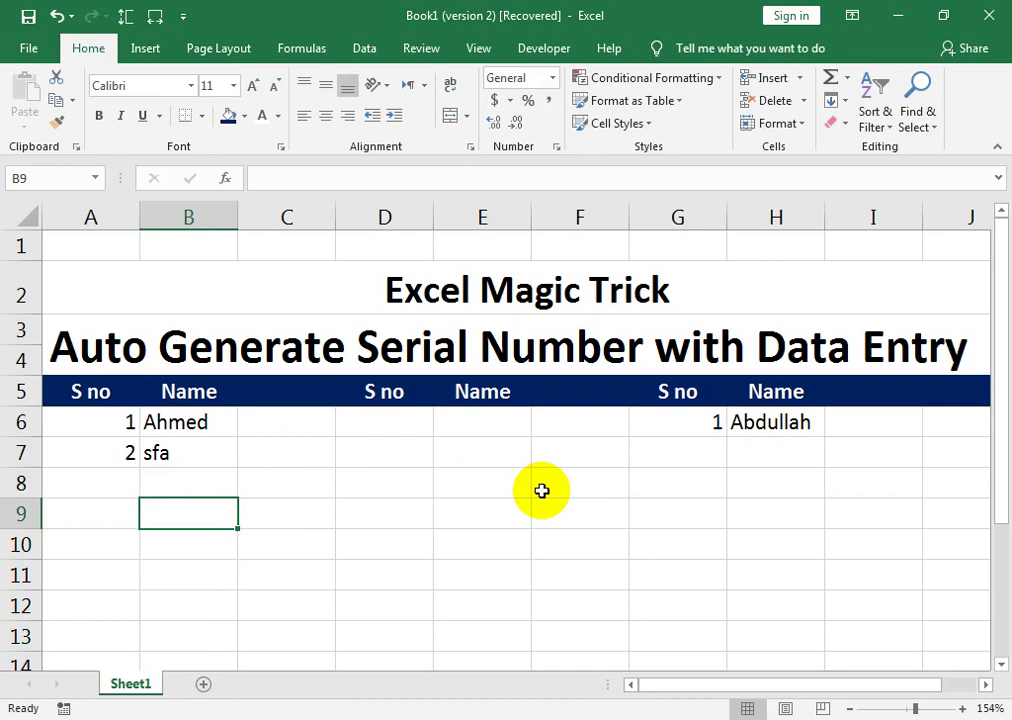
# - Enter "fsdf" in cells E6 and E8 of the second Name column, leaving E7 blank
pyautogui.press('Right')
pyautogui.press('Right')
pyautogui.press('Right')
pyautogui.press('Up')
pyautogui.press('Up')
pyautogui.press('Up')
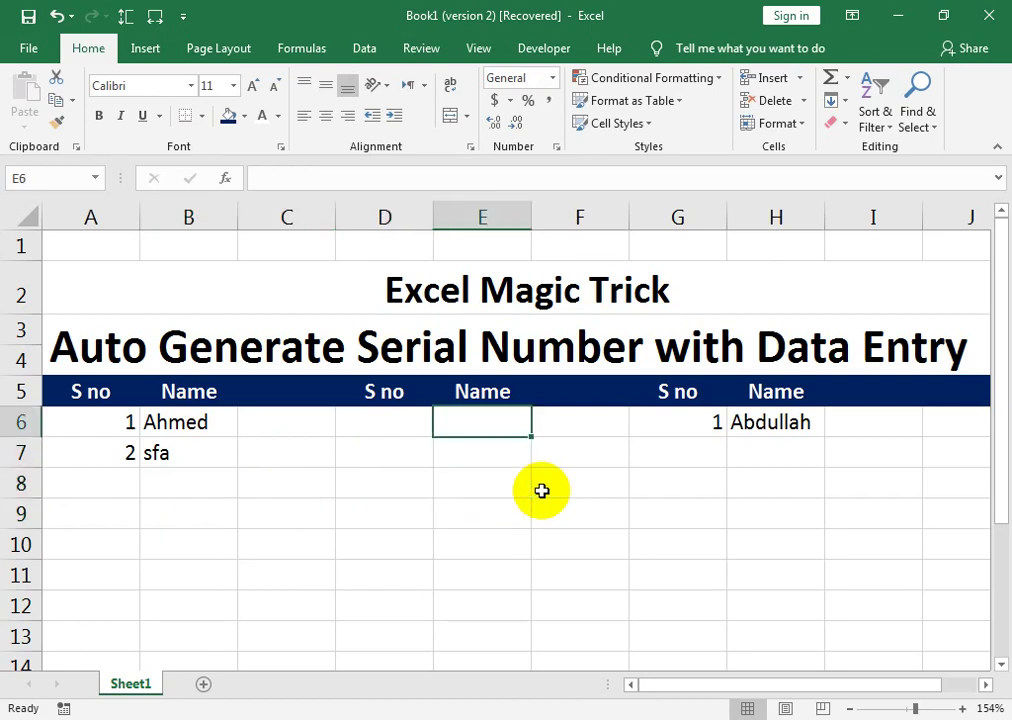
pyautogui.press('Left')
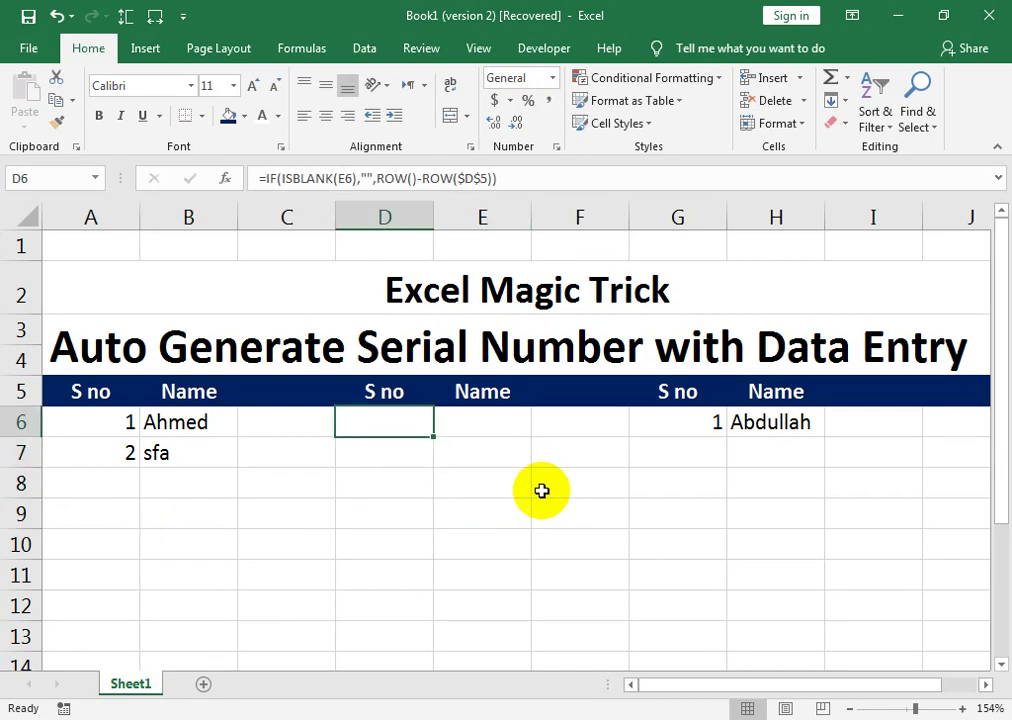
pyautogui.press('Right')
pyautogui.write('fsdf')
pyautogui.press('Return')
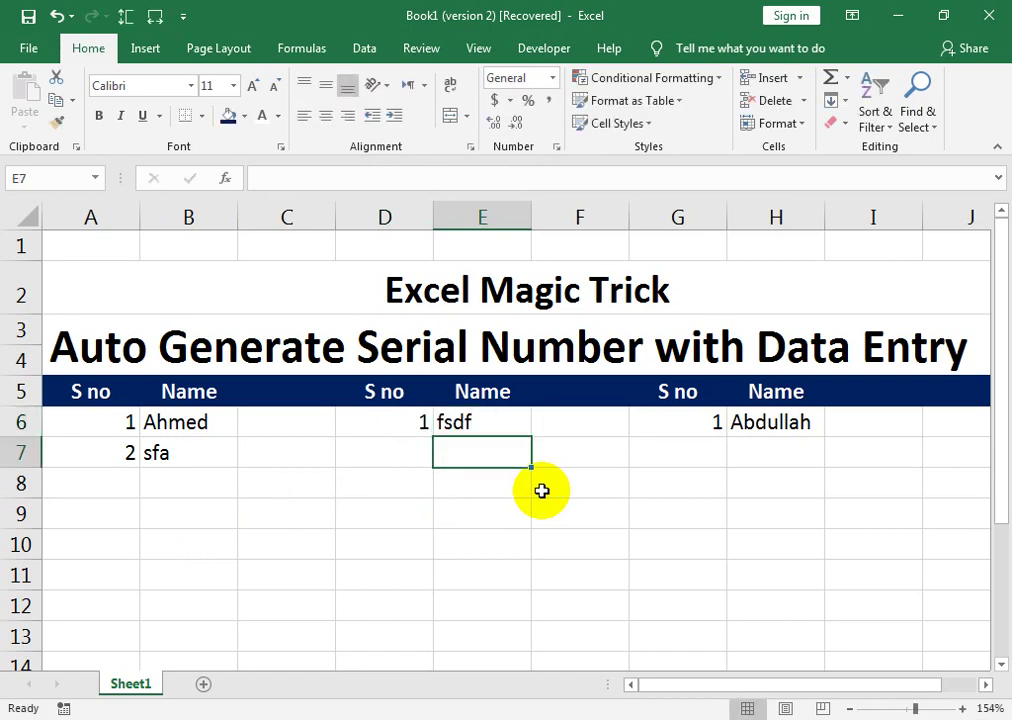
pyautogui.press('Down')
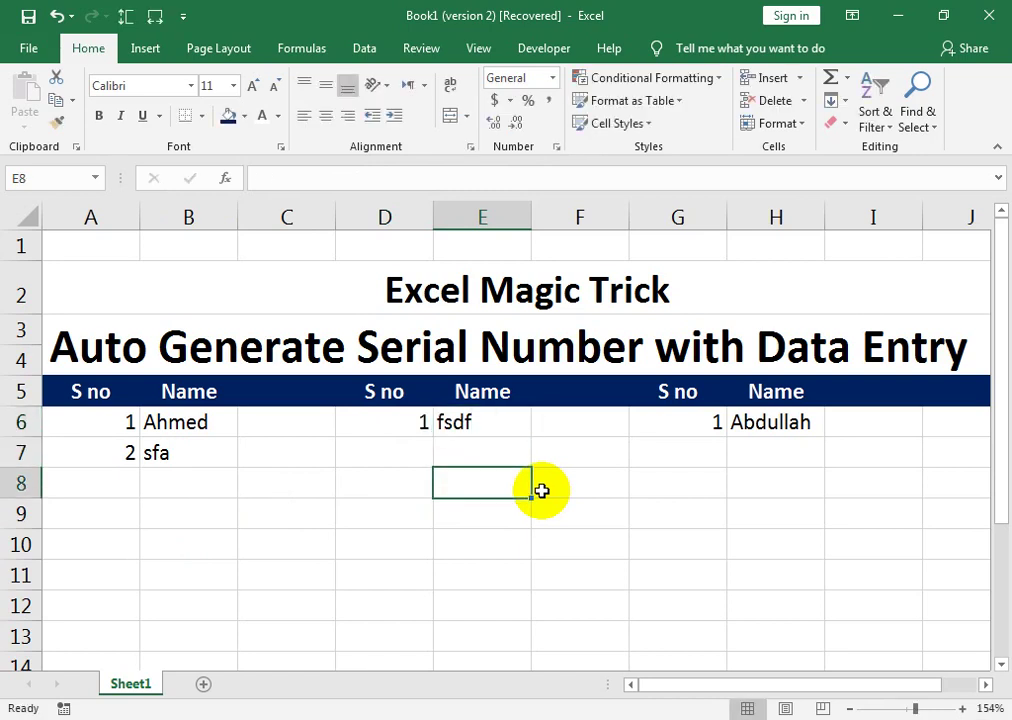
pyautogui.write('fsdf')
pyautogui.press('Return')
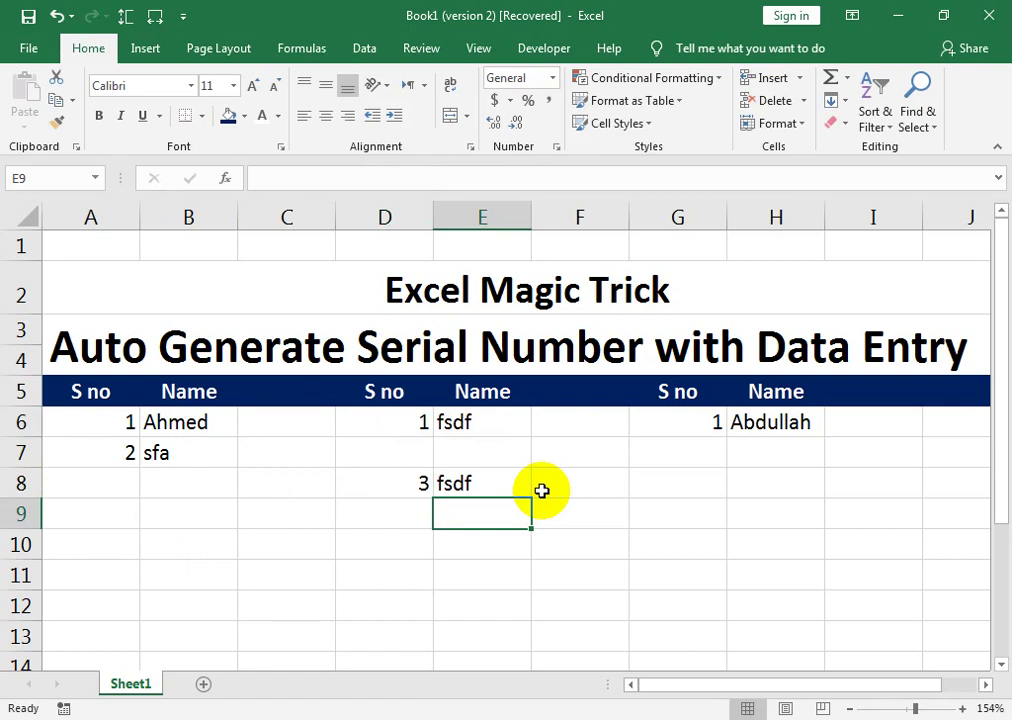
# - Examine the serial number formulas in D7 and D8 of the second list
pyautogui.press('Left')
pyautogui.press('Up')
pyautogui.press('Up')
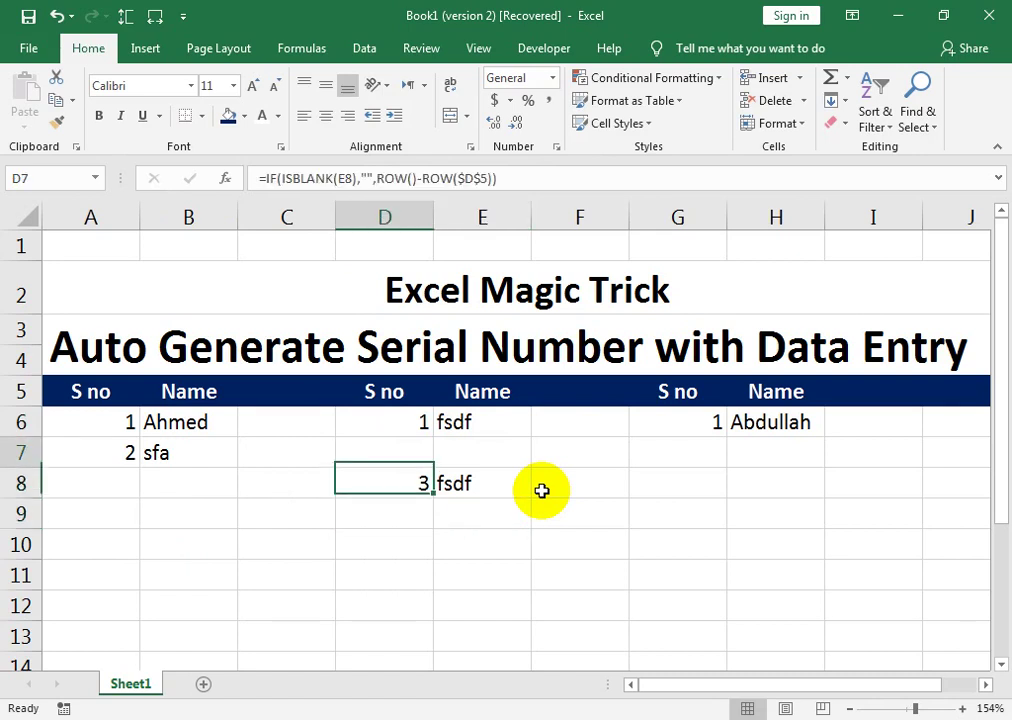
pyautogui.press('Down')
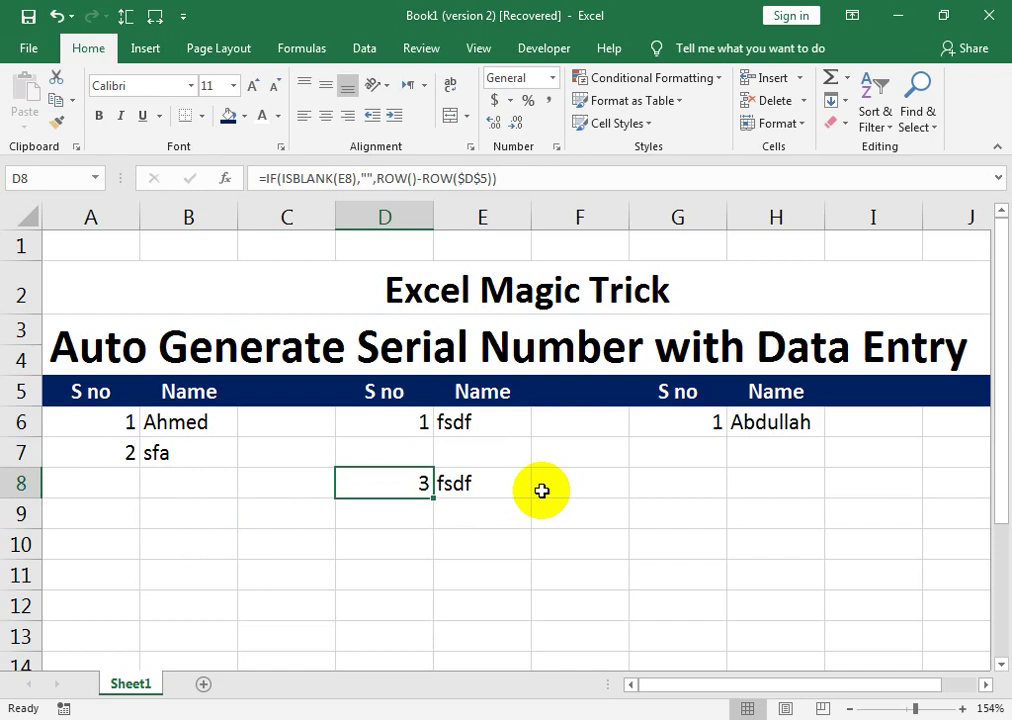
pyautogui.press('Right')
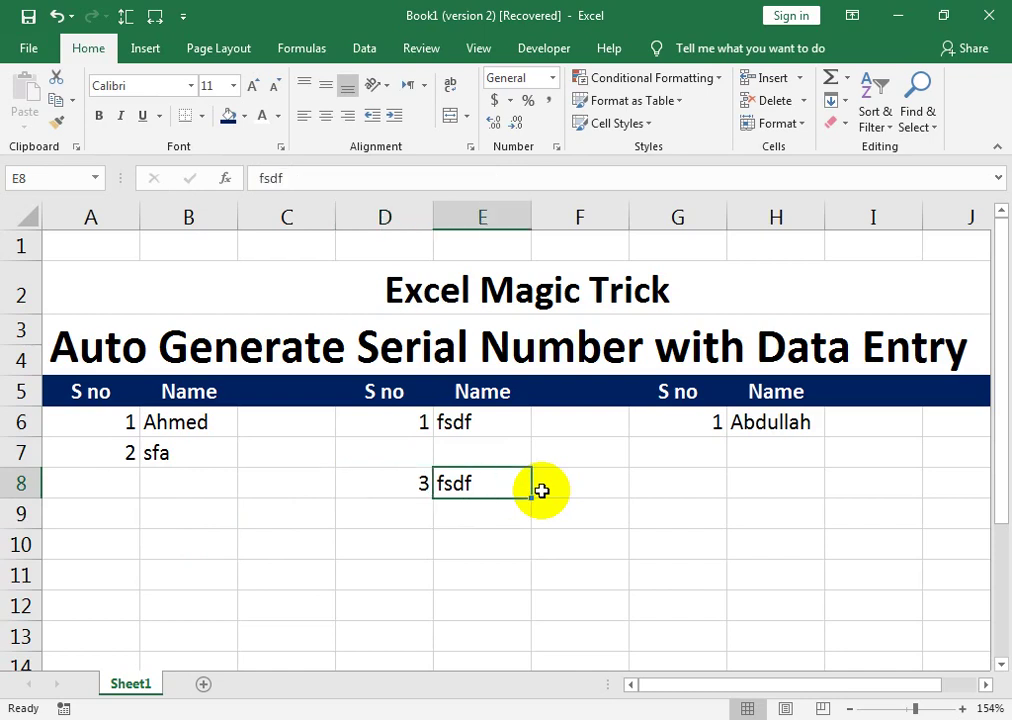
pyautogui.press('Left')
pyautogui.press('Right')
pyautogui.press('Down')
pyautogui.press('Down')
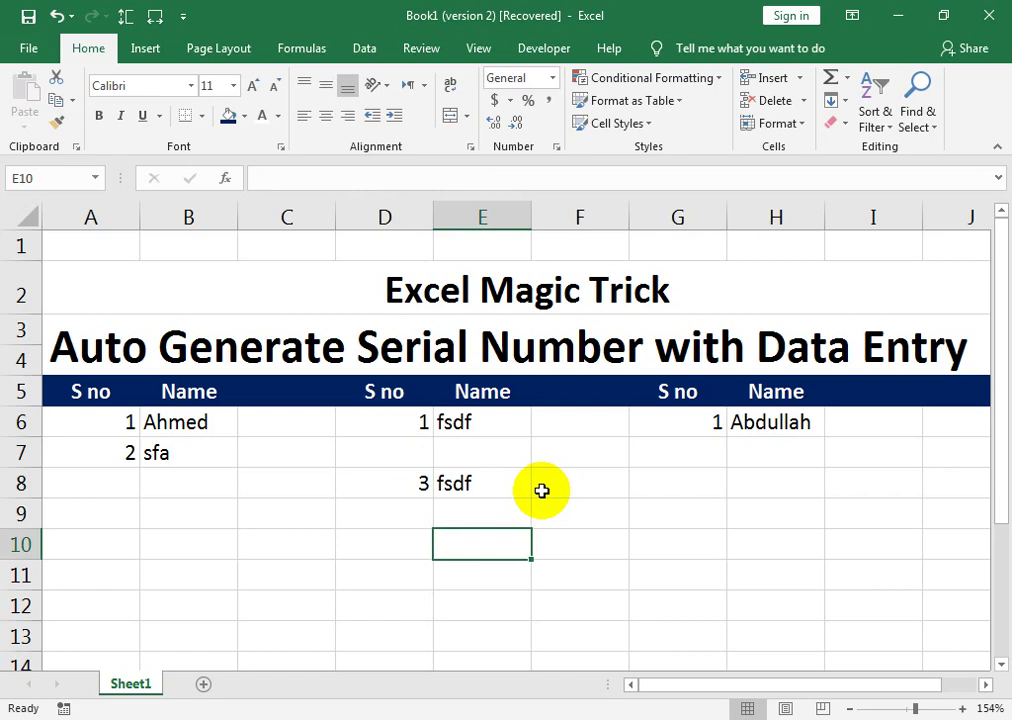
# - Enter "asf" in the blank cell E7, "af" in E9 and "aas" in E10
pyautogui.press('Up')
pyautogui.press('Up')
pyautogui.press('Up')
pyautogui.write('asf')
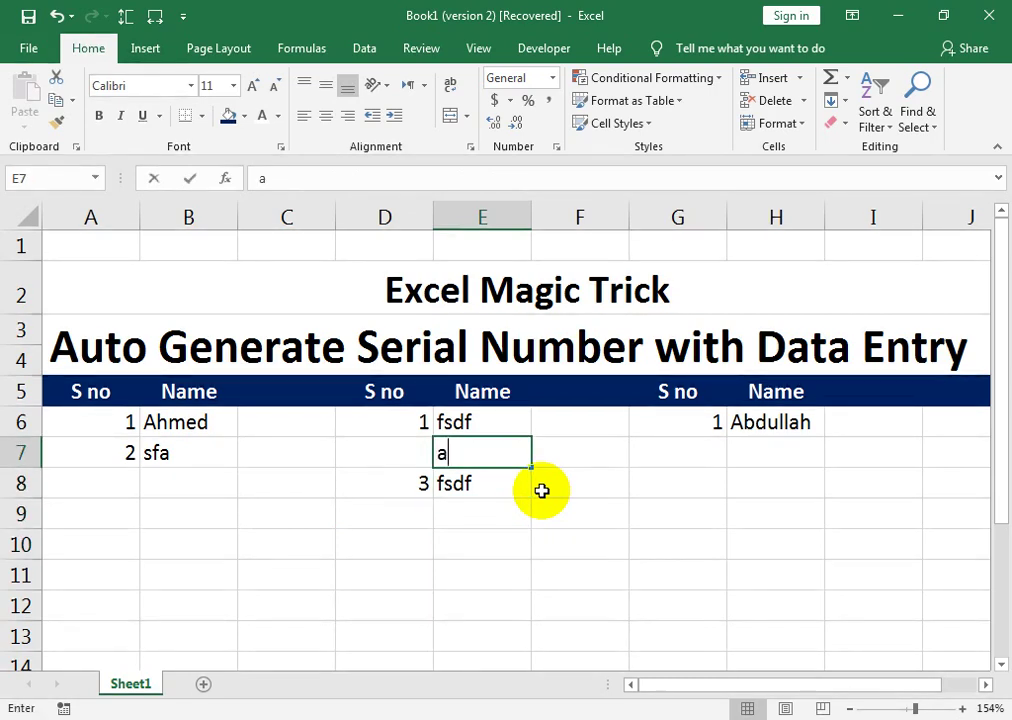
pyautogui.press('Return')
pyautogui.press('Return')
pyautogui.write('af')
pyautogui.press('Return')
pyautogui.write('aas')
pyautogui.press('Return')
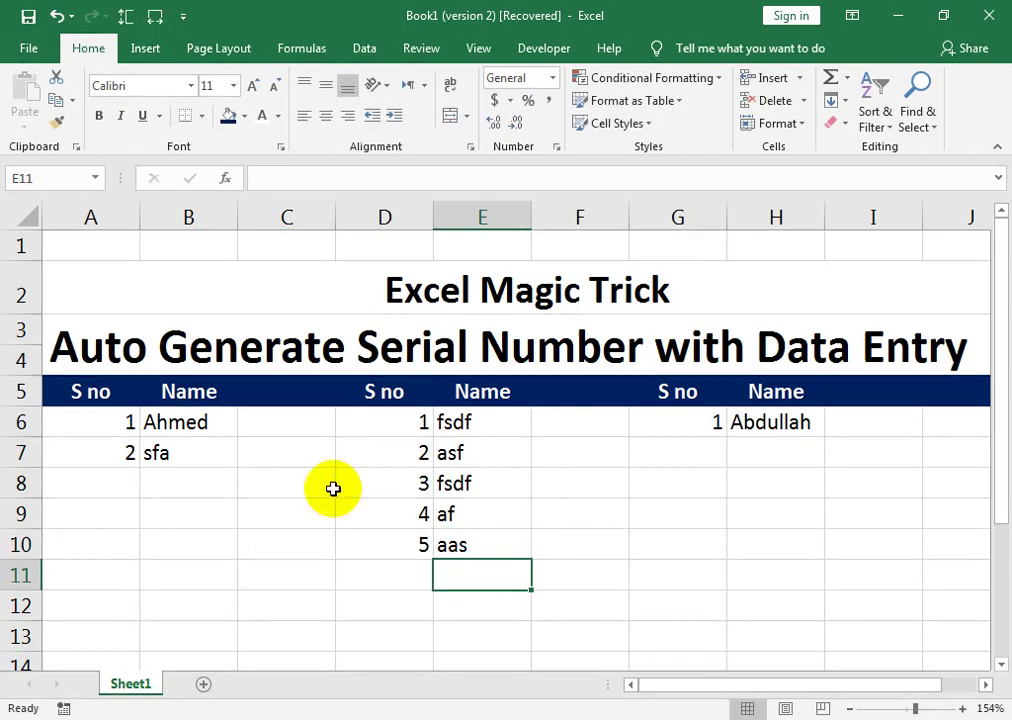
# - Fill the first Name column with "af" in B8, "asf" in B9, and "asdf" in both B10 and B11
pyautogui.moveTo(20, 483)
pyautogui.mouseDown()
pyautogui.moveTo(18, 520)
pyautogui.moveTo(18, 505)
pyautogui.mouseUp()
pyautogui.click(204, 572)
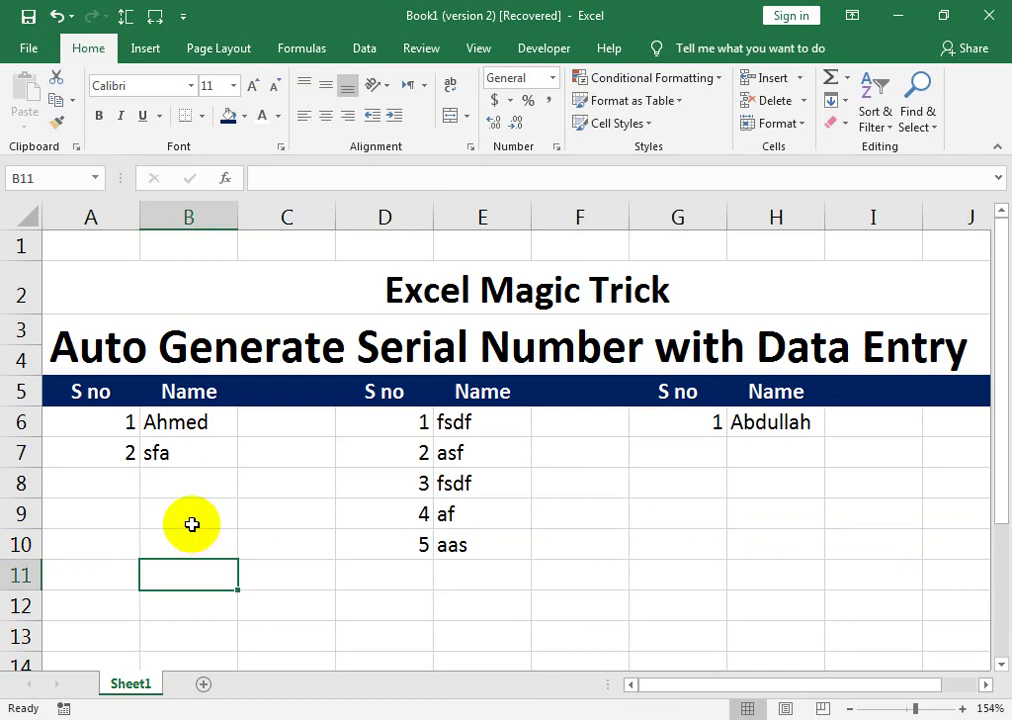
pyautogui.click(185, 483)
pyautogui.write('af')
pyautogui.press('Return')
pyautogui.write('asf')
pyautogui.click(177, 569)
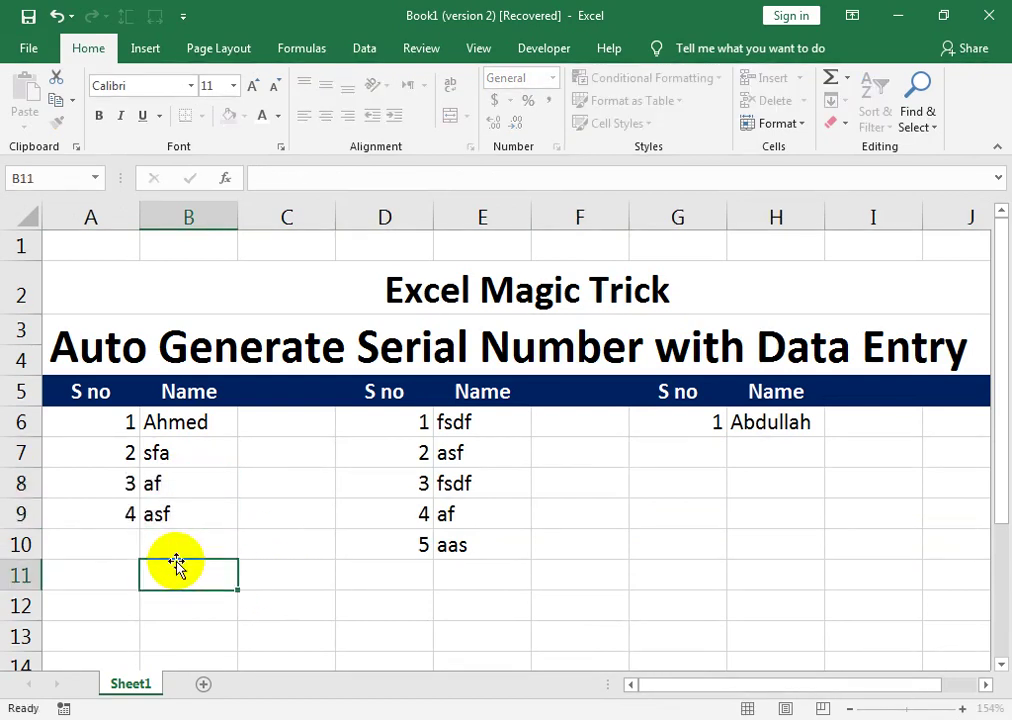
pyautogui.write('asdf')
pyautogui.click(181, 549)
pyautogui.write('asdf')
pyautogui.click(181, 587)
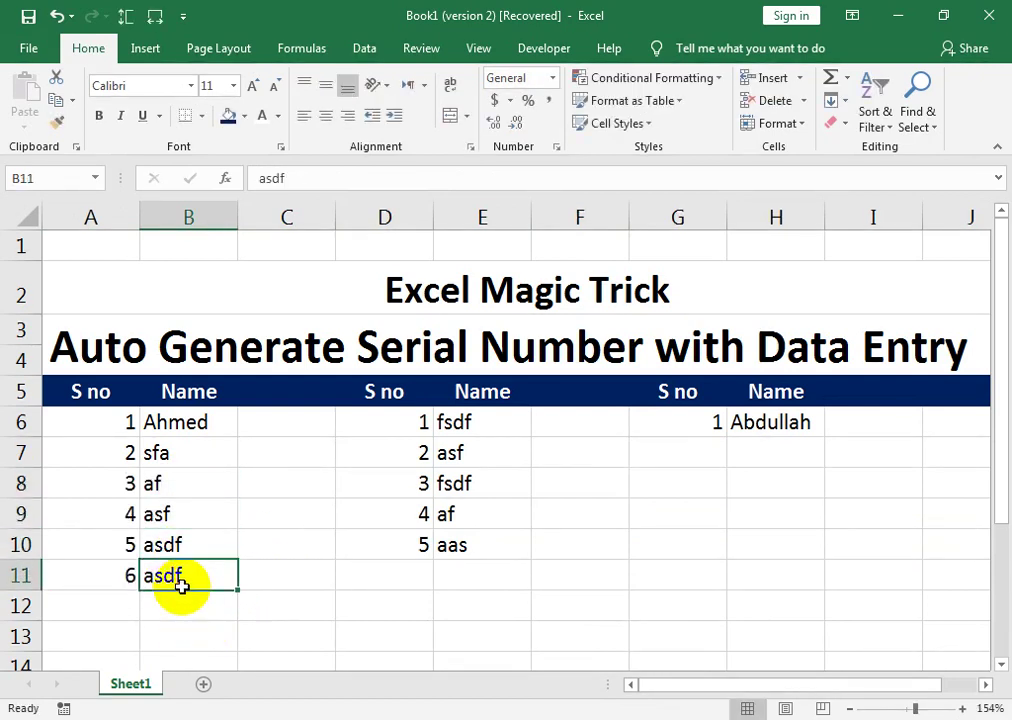
# - Delete rows 8 and 9 to test the serial numbers, check cell D8, and undo the deletion
pyautogui.moveTo(14, 487); pyautogui.dragTo(20, 505)
pyautogui.rightClick(35, 490)
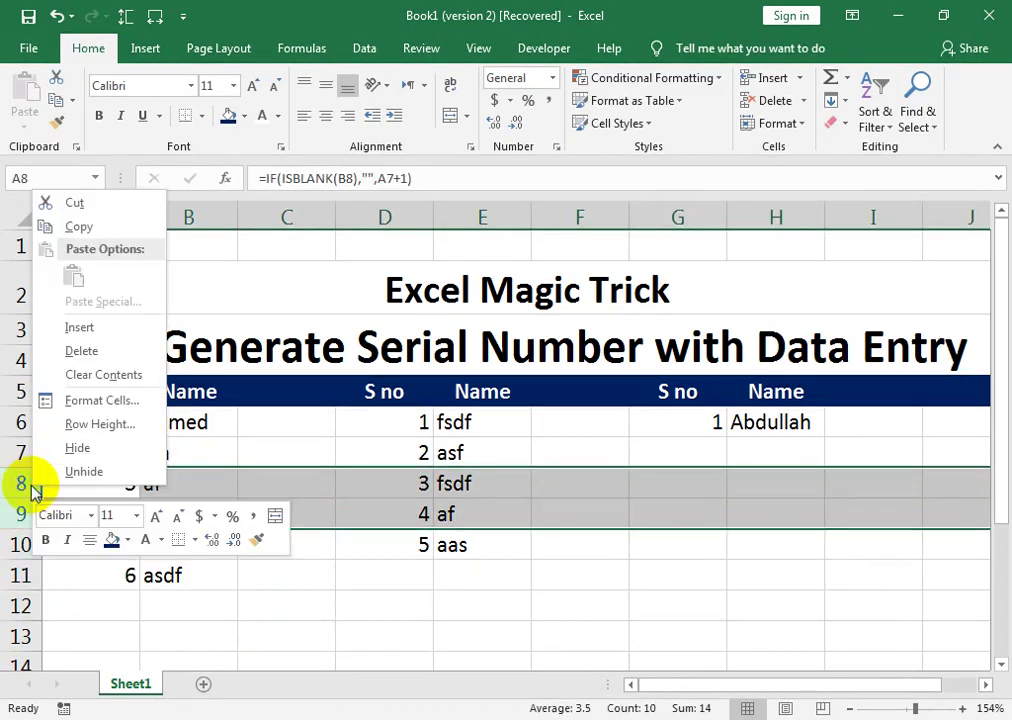
pyautogui.click(100, 351)
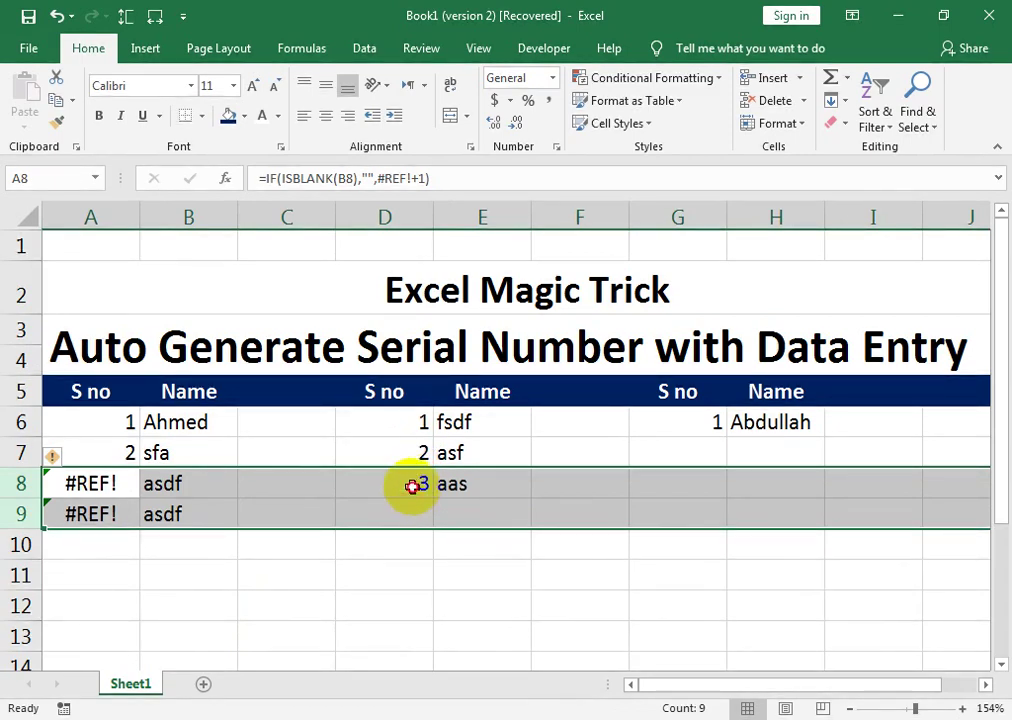
pyautogui.click(411, 490)
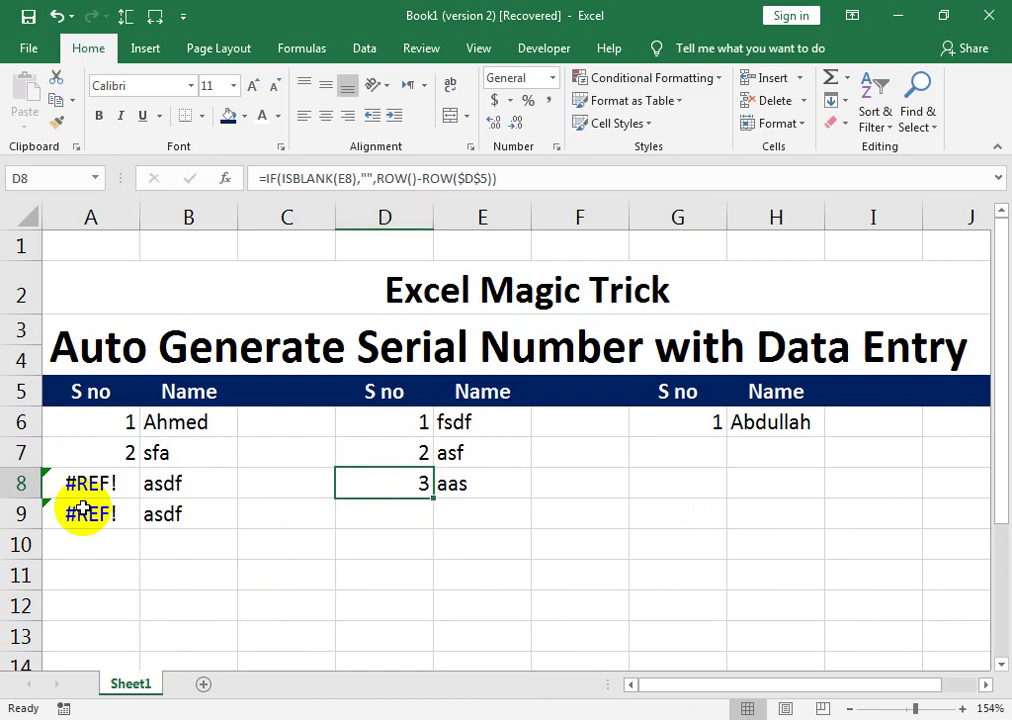
pyautogui.hotkey('ctrl', 'z')
# - Examine the serial number formulas in cells D8 to D10
pyautogui.press('Right')
pyautogui.press('Right')
pyautogui.press('Right')
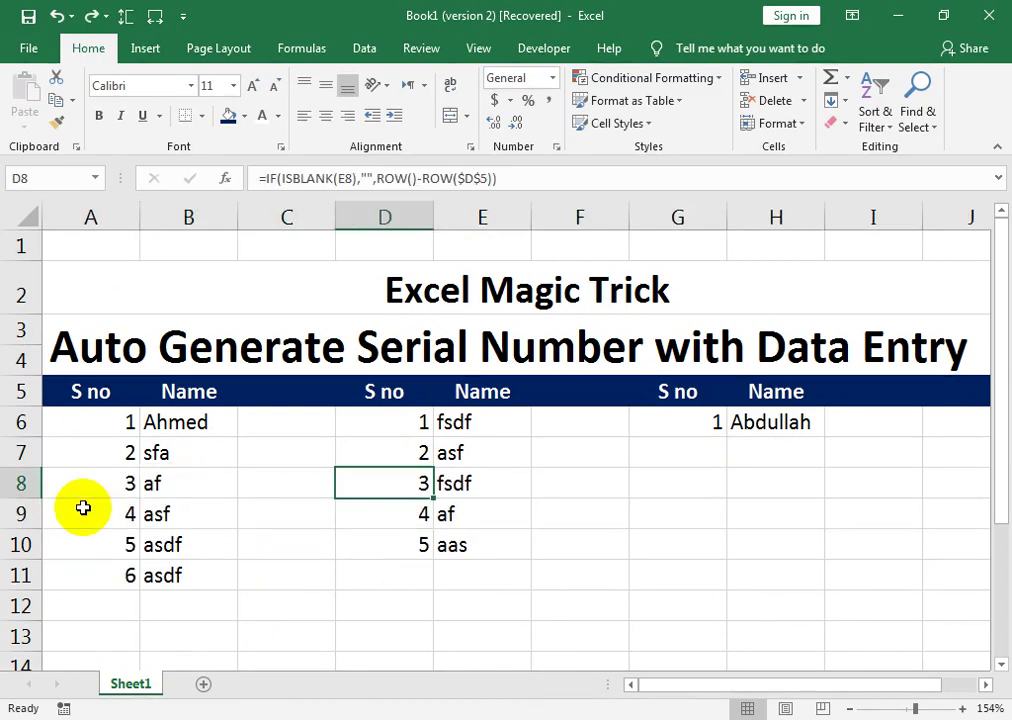
pyautogui.press('Down')
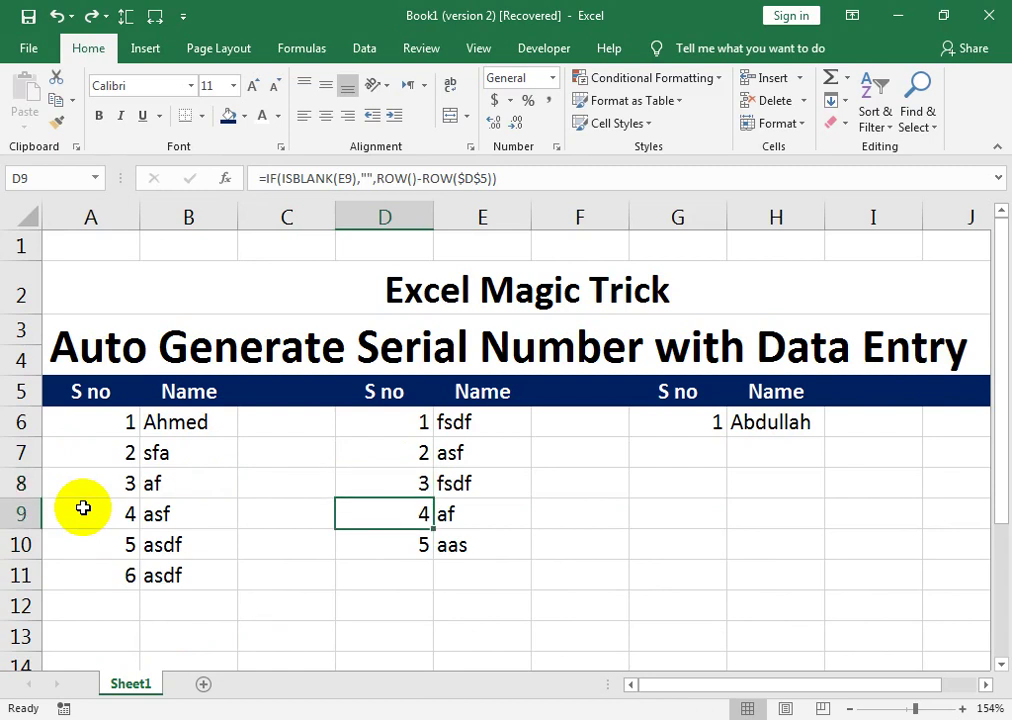
pyautogui.press('Down')
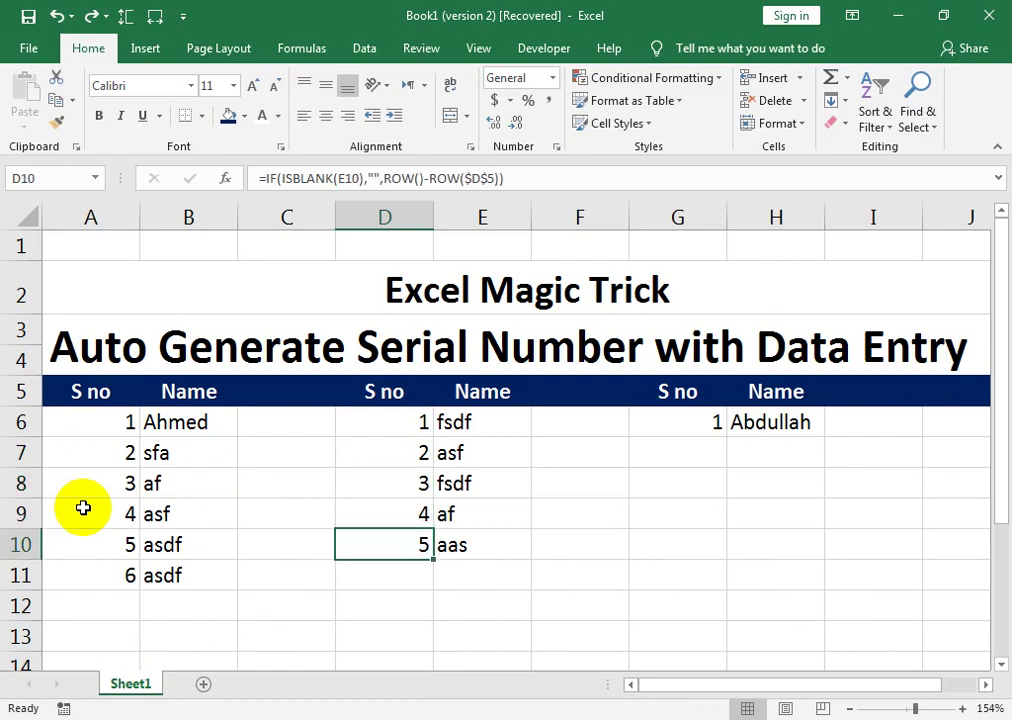
pyautogui.press('Up')
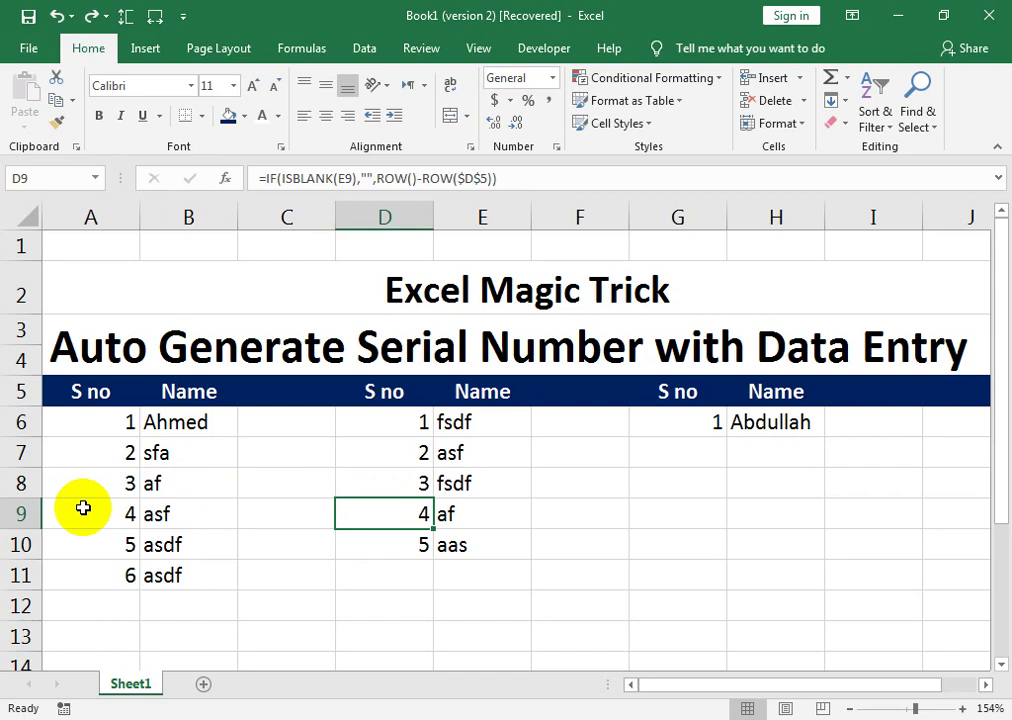
# - Test the second list by entering "sd" in E12 with E11 left blank, and clear that entry
pyautogui.press('Right')
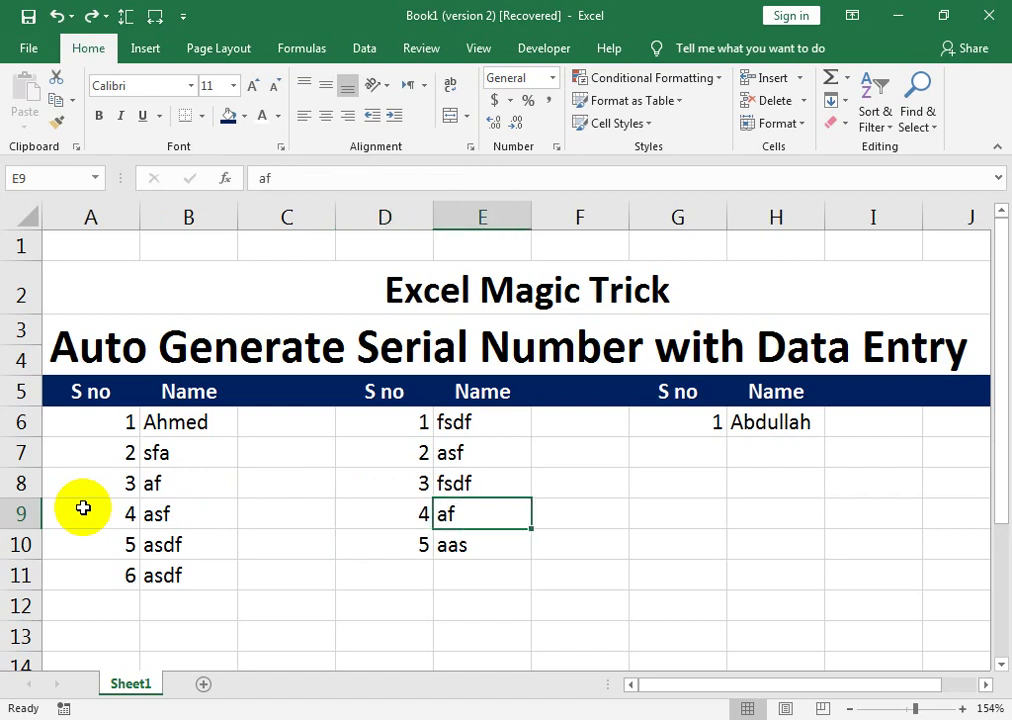
pyautogui.press('Down')
pyautogui.press('Down')
pyautogui.press('Down')
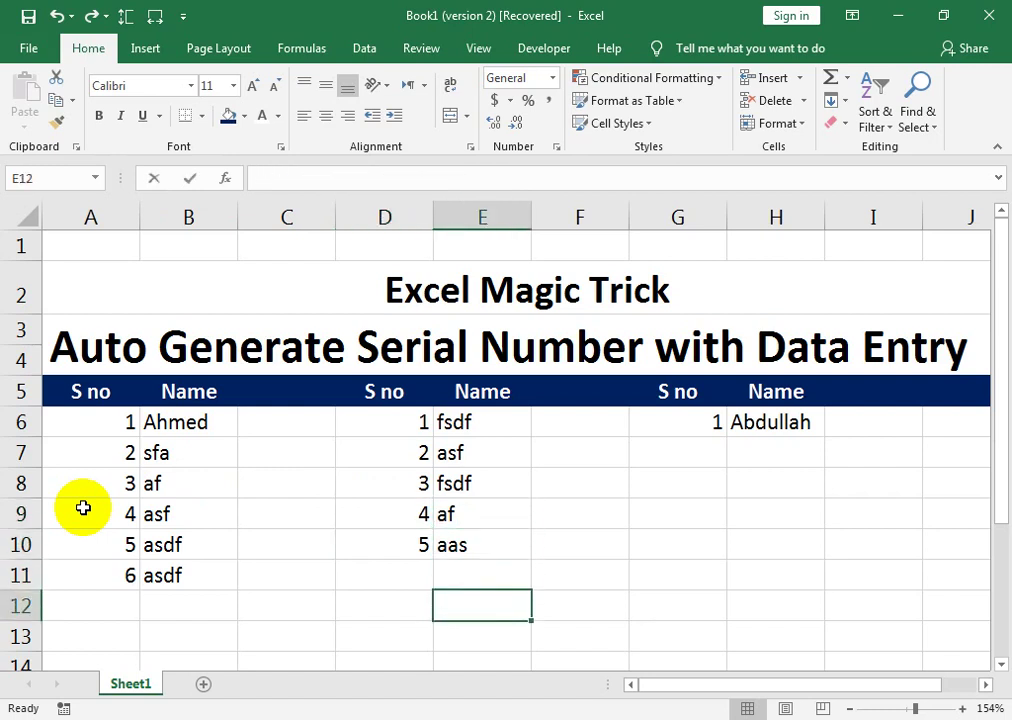
pyautogui.write('sd')
pyautogui.press('Return')
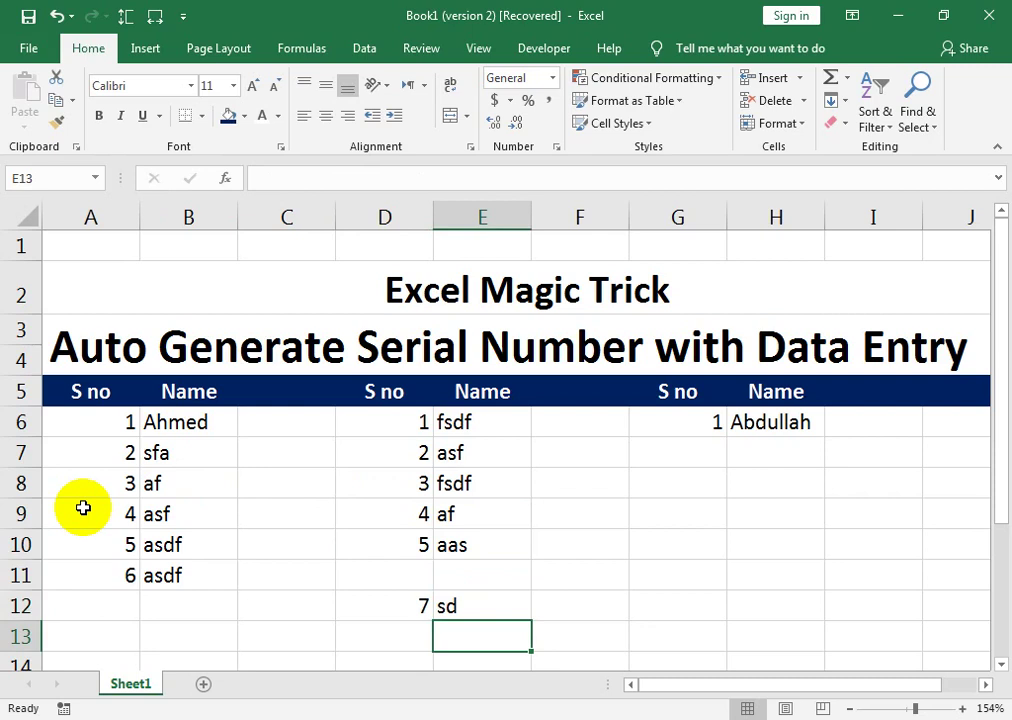
pyautogui.press('Up')
pyautogui.press('Delete')
# - Enter "df", "asd" and "sdf" in cells H7 to H9 of the third Name column
pyautogui.press('Right')
pyautogui.press('Right')
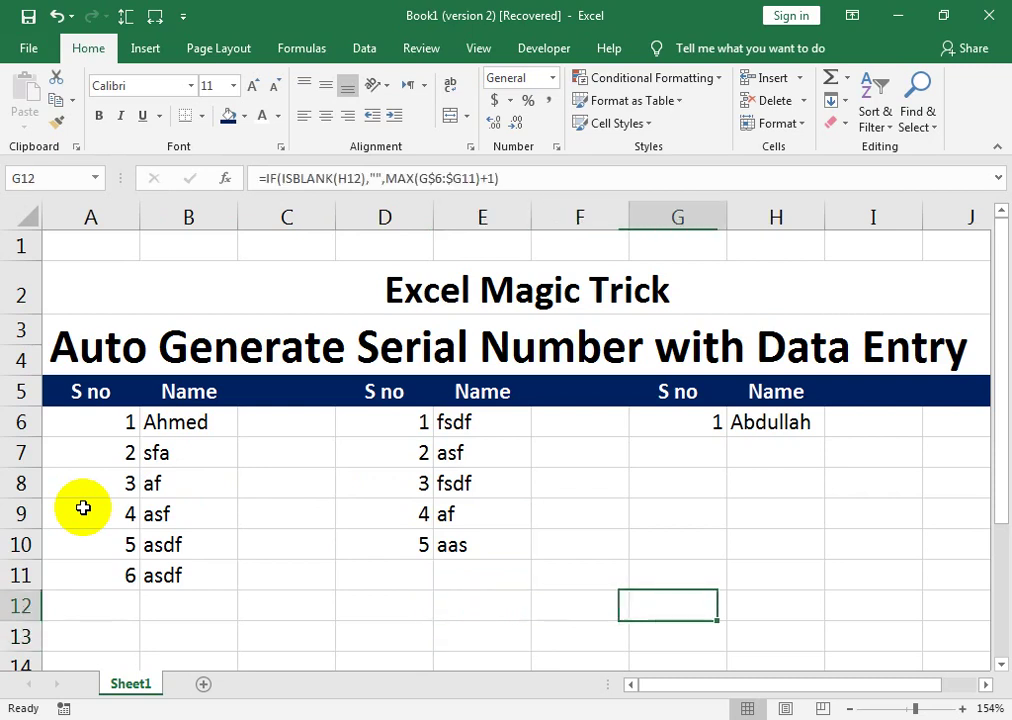
pyautogui.press('Right')
pyautogui.press('Right')
pyautogui.press('Up')
pyautogui.press('Up')
pyautogui.press('Up')
pyautogui.press('Up')
pyautogui.press('Up')
pyautogui.press('Left')
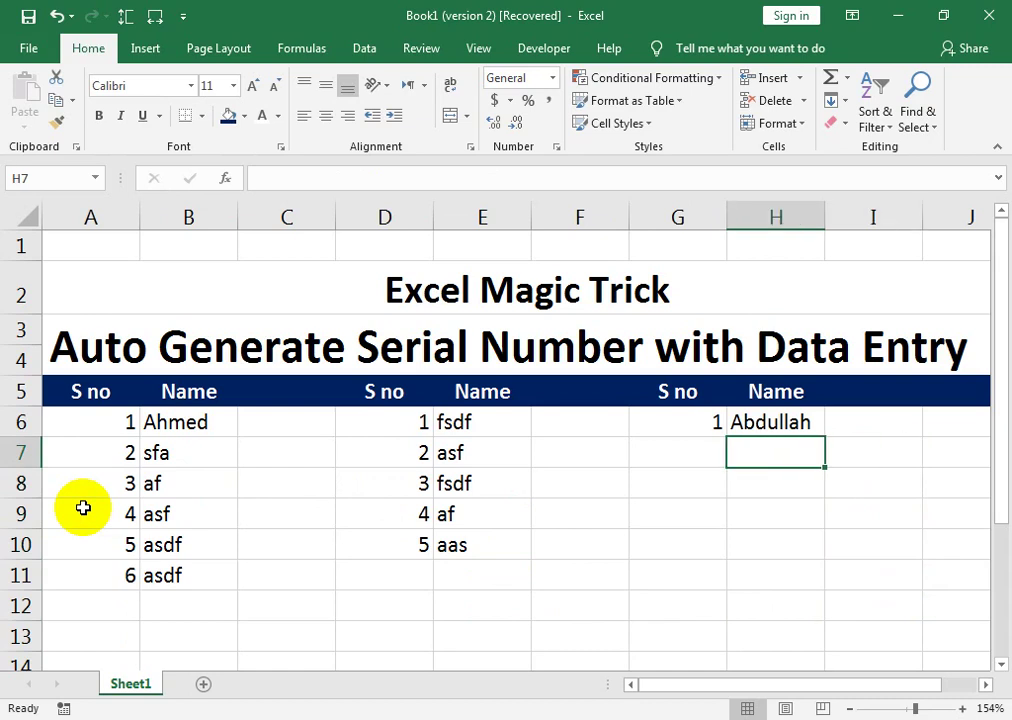
pyautogui.write('df')
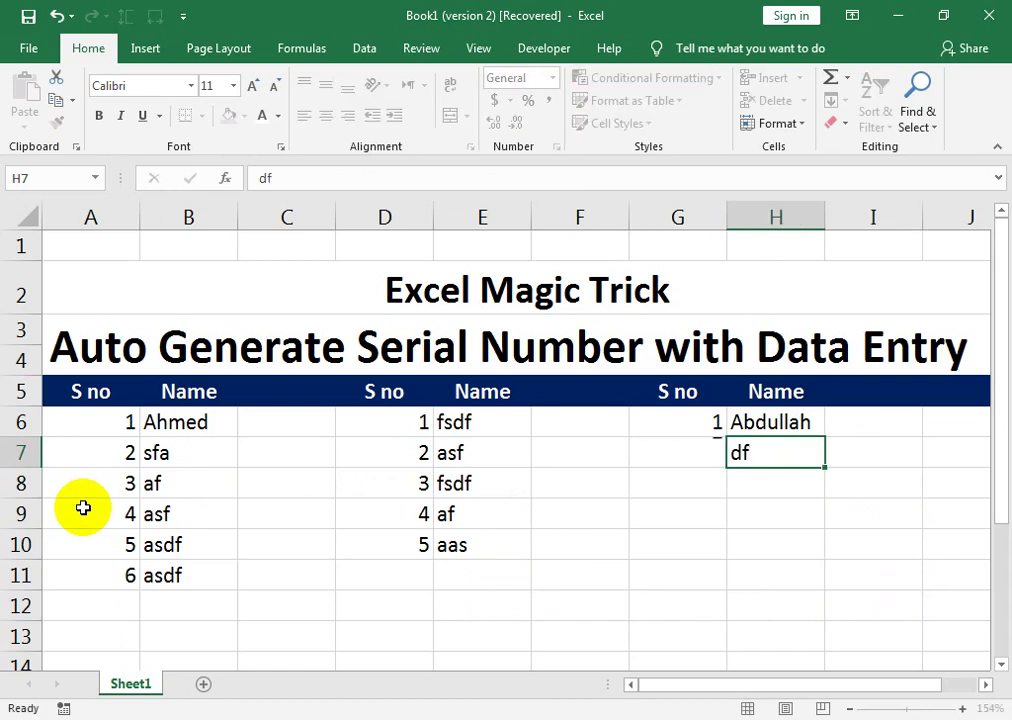
pyautogui.press('Return')
pyautogui.write('asd')
pyautogui.press('Return')
pyautogui.write('sdf')
pyautogui.press('Return')
# - Enter "asdf" in H11 and "df" in H13, leaving H10 and H12 blank
pyautogui.press('Return')
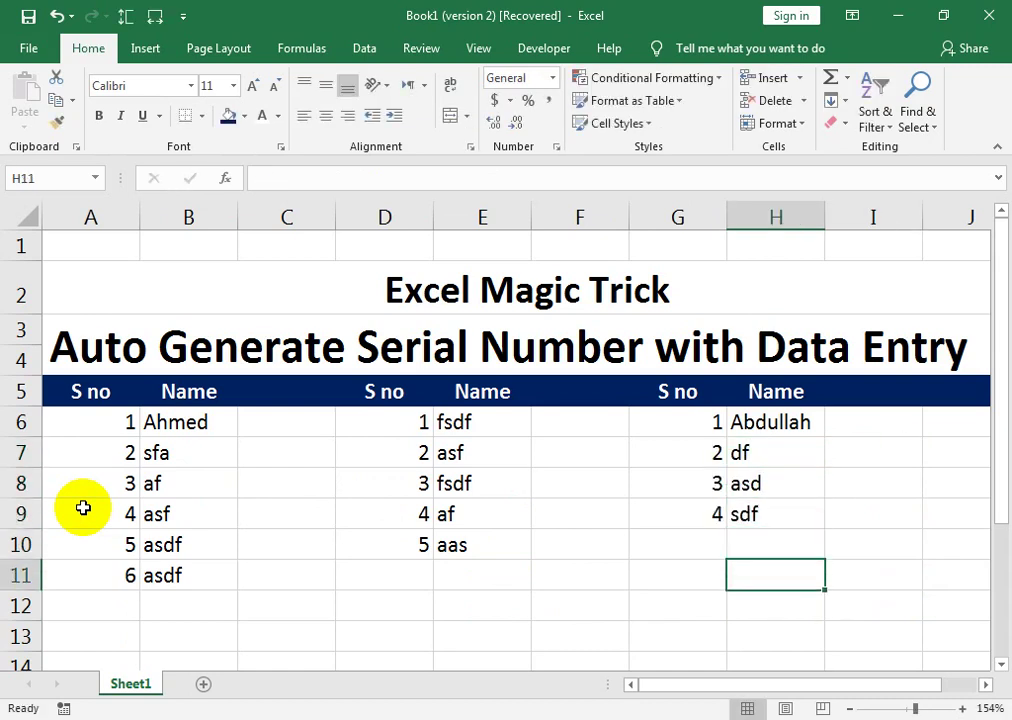
pyautogui.write('asdf')
pyautogui.press('Return')
pyautogui.press('Return')
pyautogui.write('df')
pyautogui.press('Return')
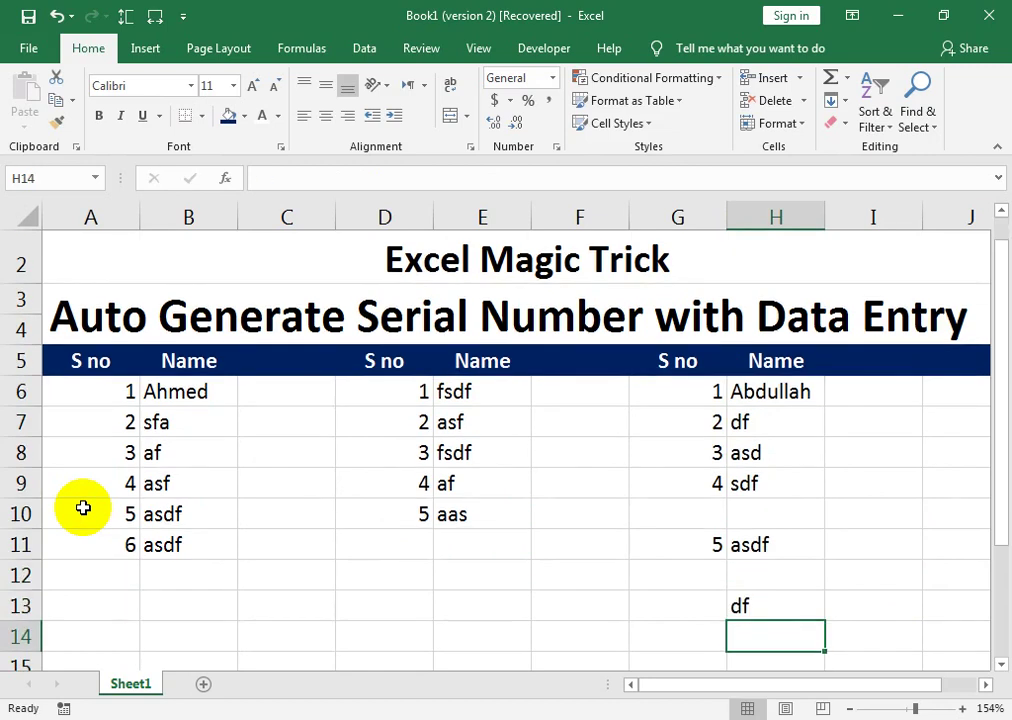
# - Enter "fsd" in the blank cell H12 between the two existing entries
pyautogui.press('Up')
pyautogui.press('Up')
pyautogui.write('fsd')
pyautogui.press('Return')
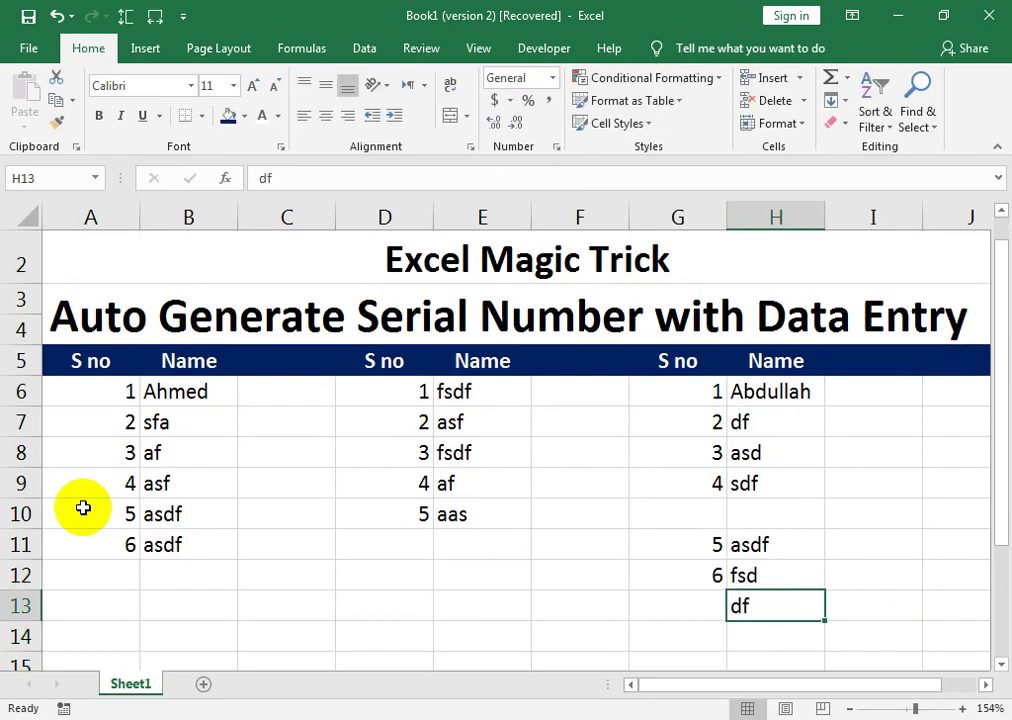
# - Extend the serial number formula of the third list down to G13, beside the last entry
pyautogui.moveTo(650, 545); pyautogui.dragTo(737, 645)
pyautogui.click(732, 603)
pyautogui.click(777, 607)
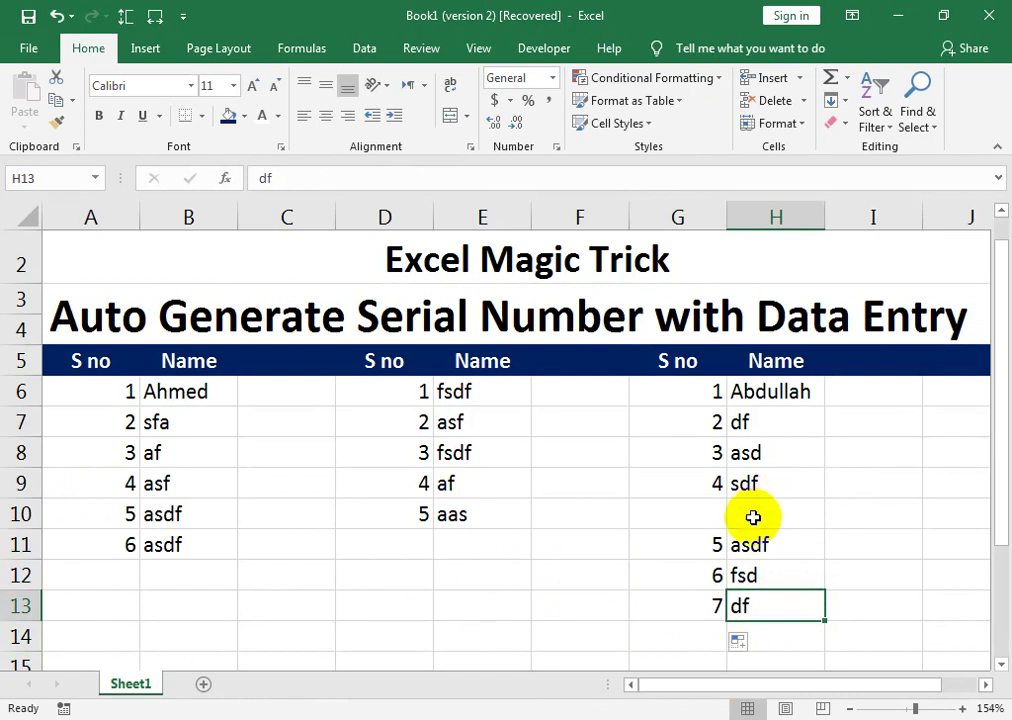
pyautogui.moveTo(997, 476); pyautogui.dragTo(1007, 462)
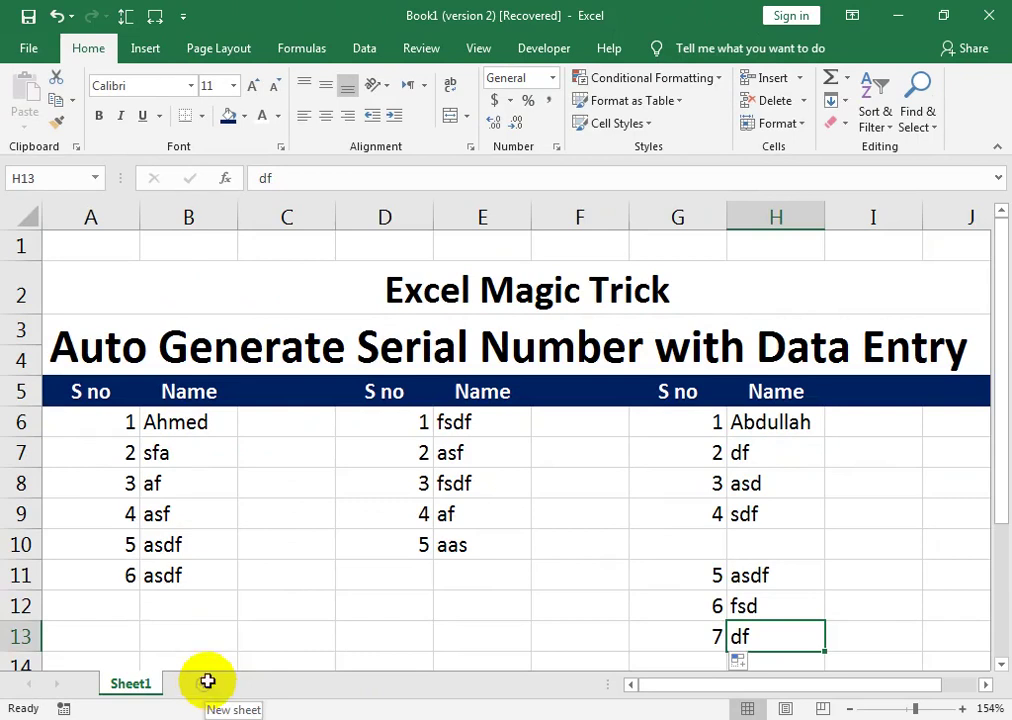
# - Add a new blank worksheet to the workbook for building the formulas from scratch
pyautogui.click(430, 570)
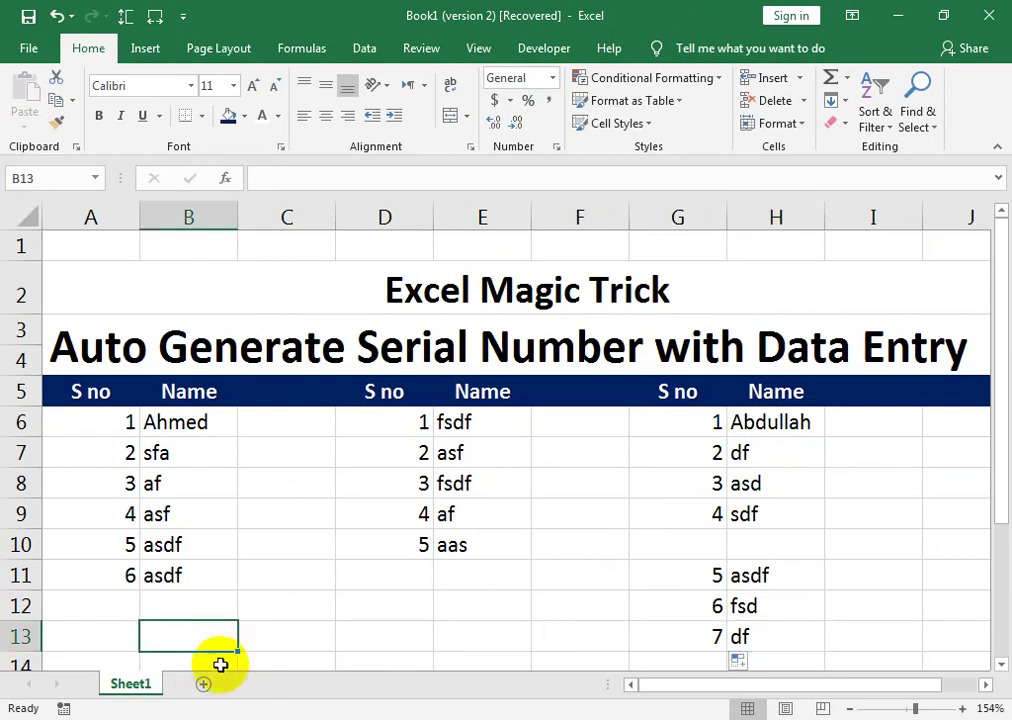
pyautogui.click(203, 685)
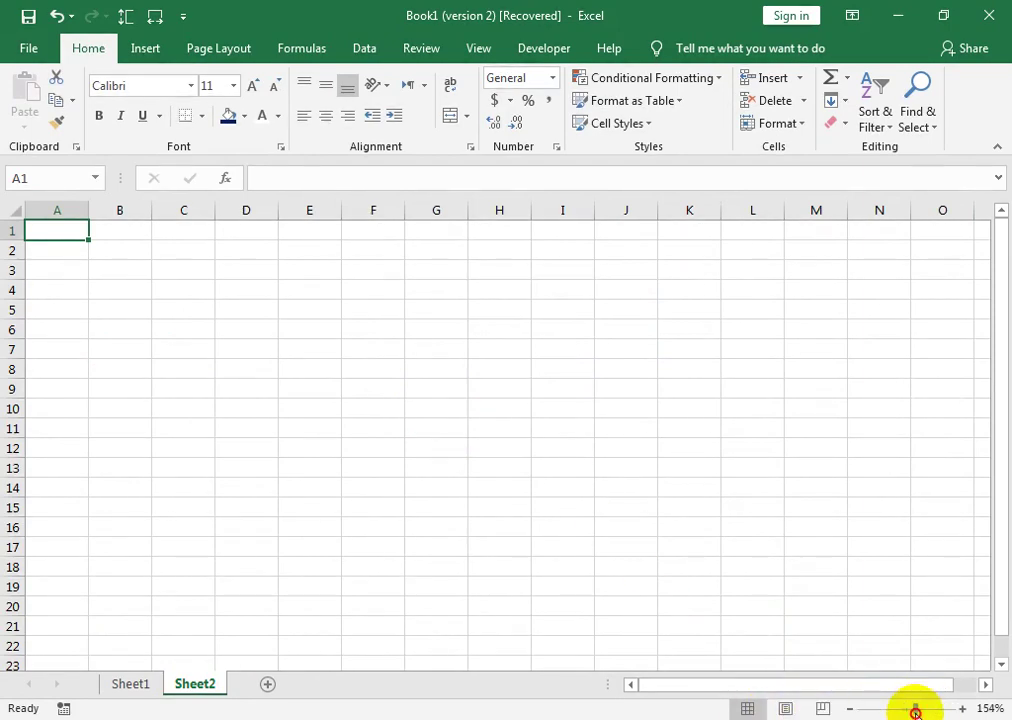
pyautogui.moveTo(909, 710); pyautogui.dragTo(915, 711)
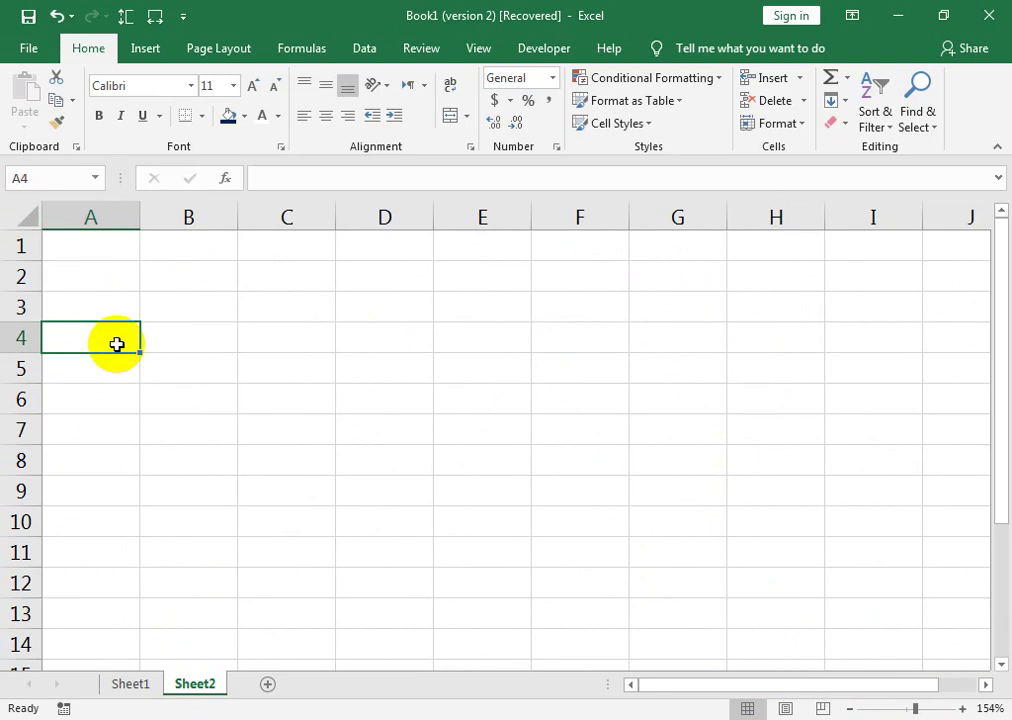
# - Enter the headers "S No" in A4 and "Name" in B4, with 1 as the first serial number in A5
pyautogui.write('S No')
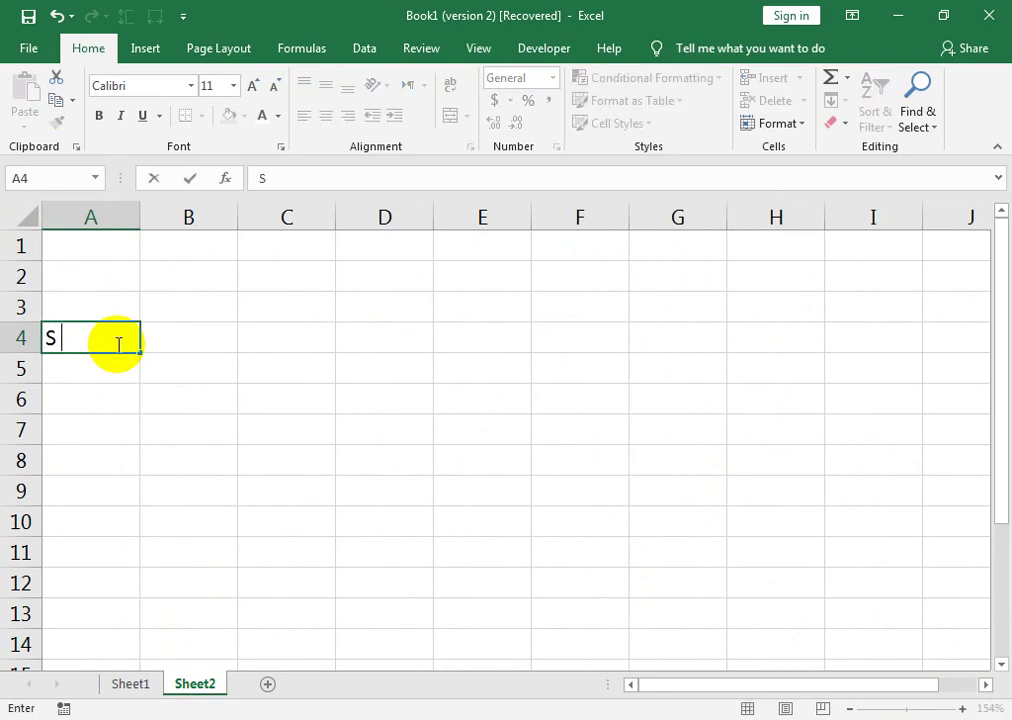
pyautogui.press('Return')
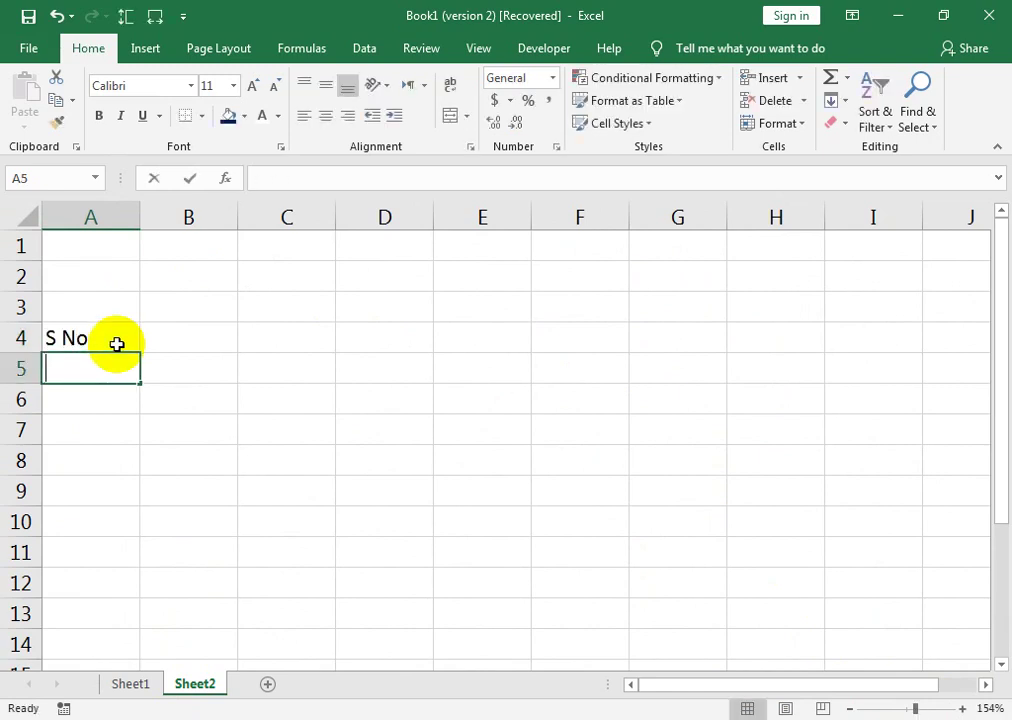
pyautogui.write('1')
pyautogui.press('Tab')
pyautogui.press('Up')
pyautogui.write('N')
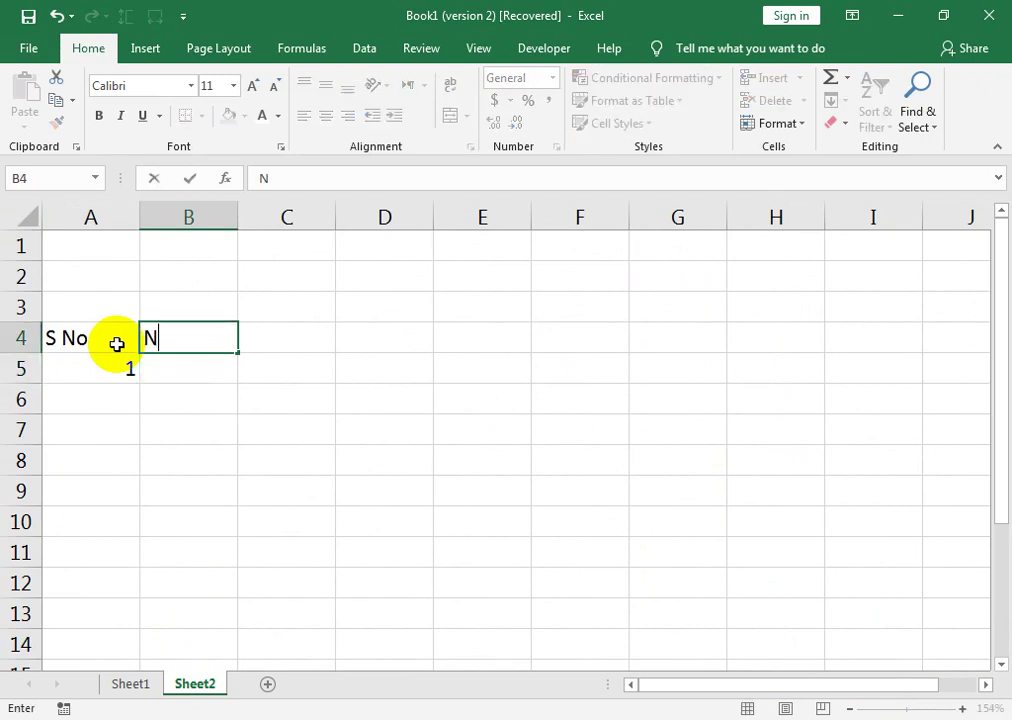
pyautogui.write('ame')
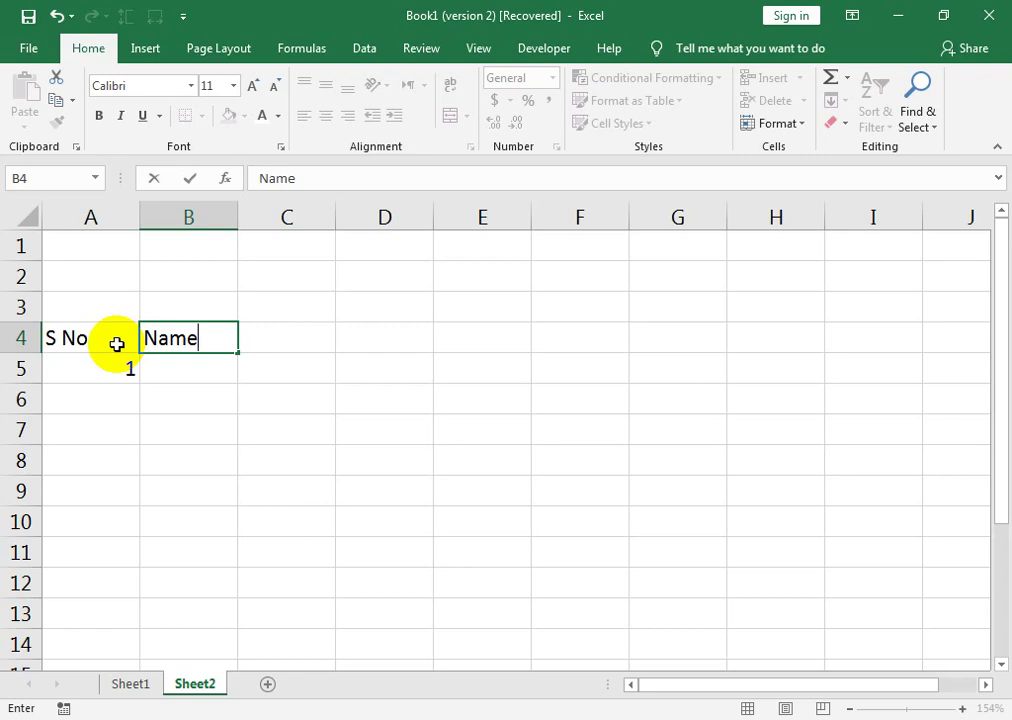
pyautogui.press('Return')
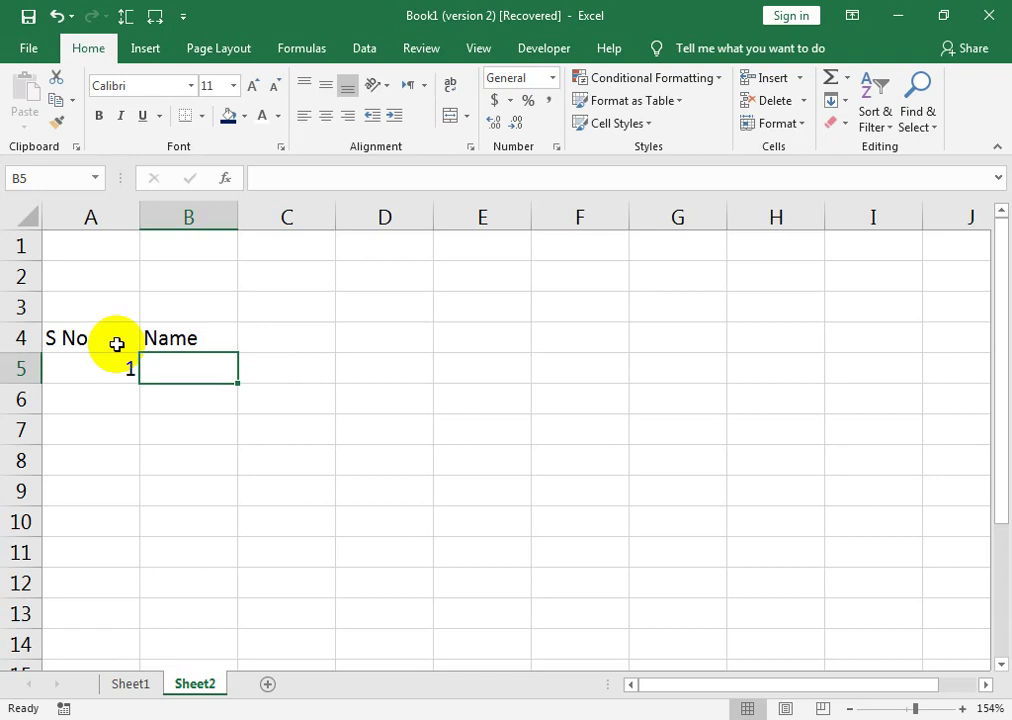
# - Enter a sample first name in B5, the first row of the new sheet's Name column
pyautogui.press('Down')
pyautogui.press('Down')
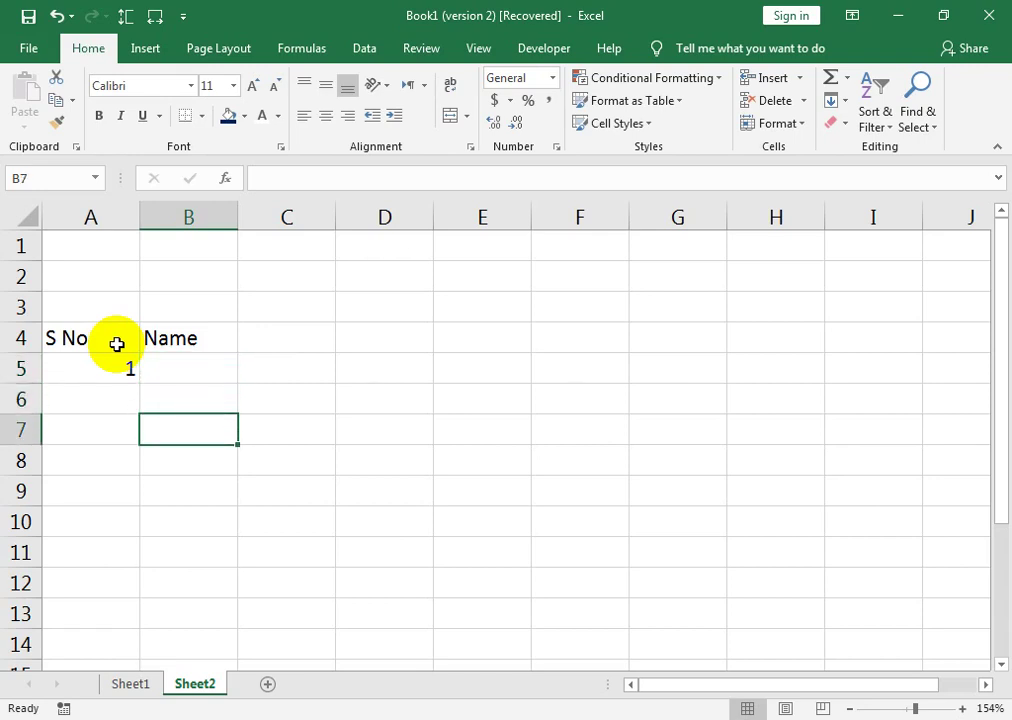
pyautogui.press('Up')
pyautogui.press('Up')
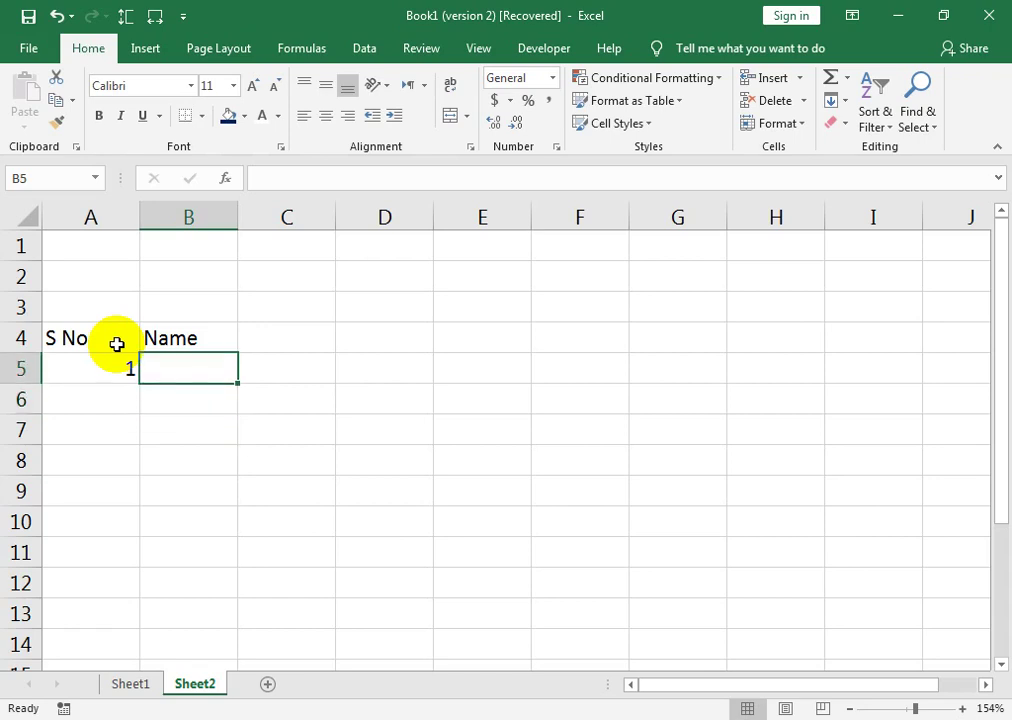
pyautogui.click(133, 683)
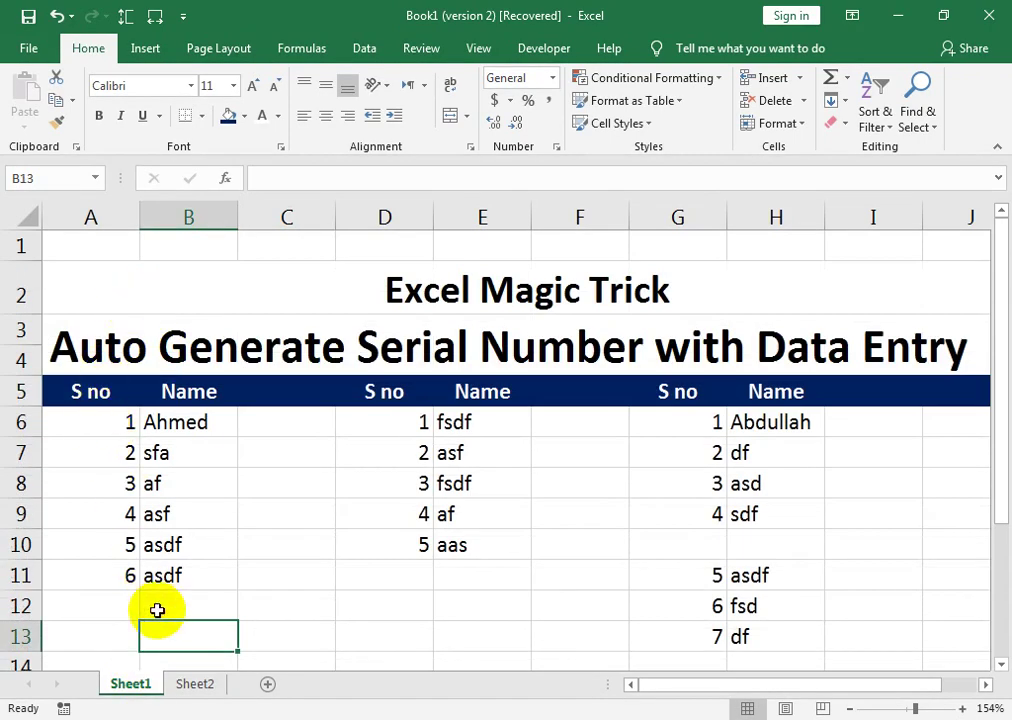
pyautogui.click(188, 684)
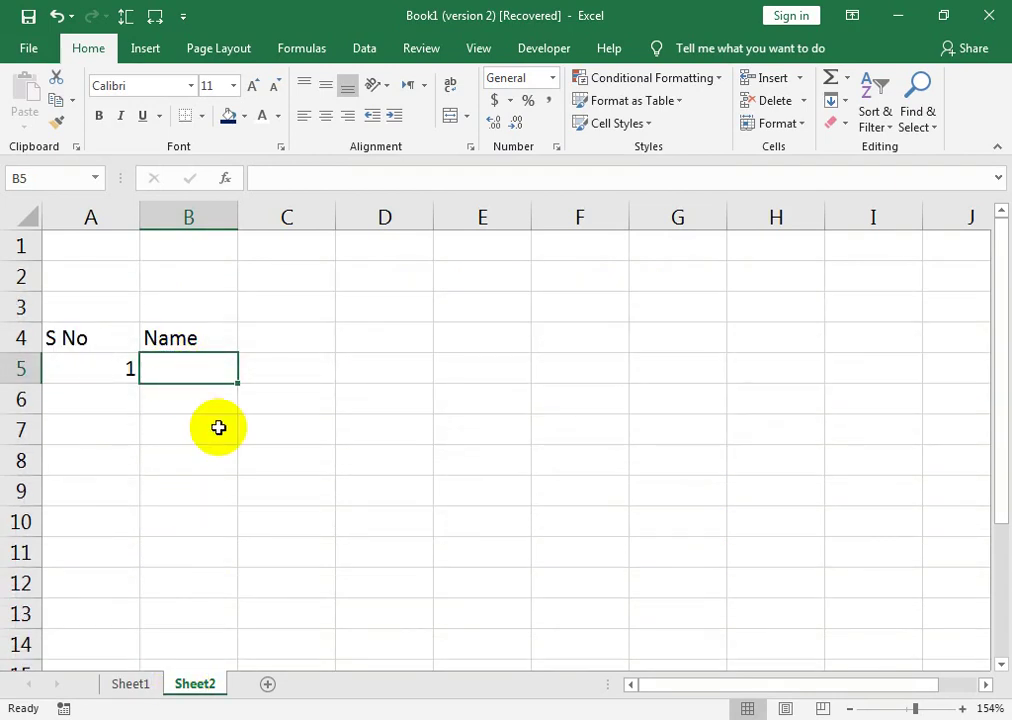
pyautogui.write('imran')
pyautogui.click(218, 428)
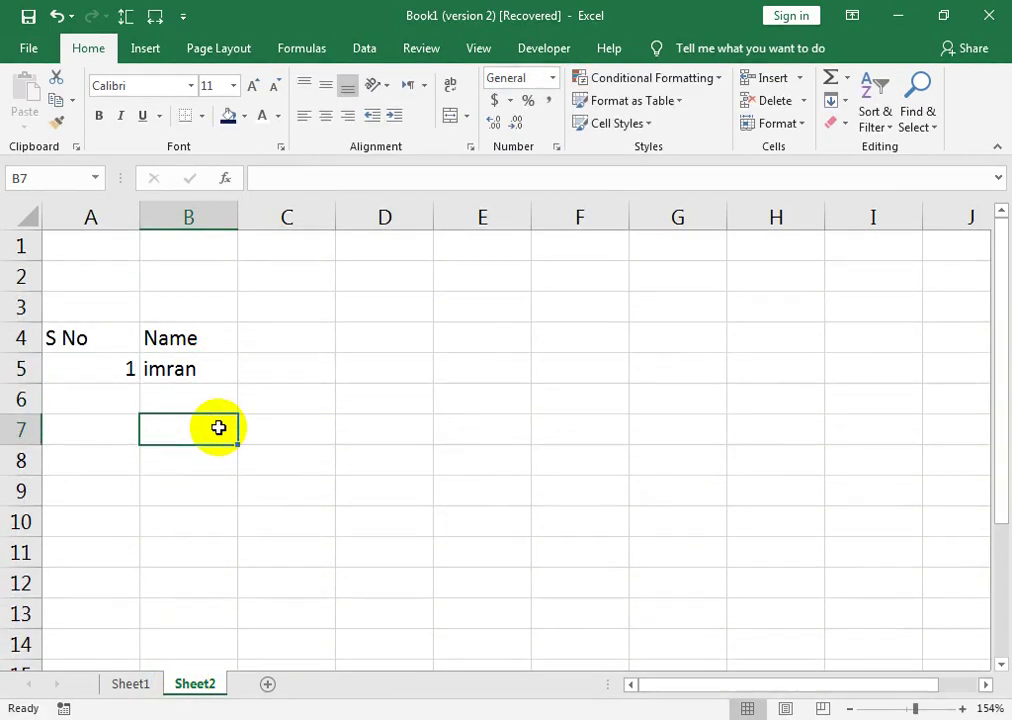
pyautogui.press('Up')
pyautogui.press('Left')
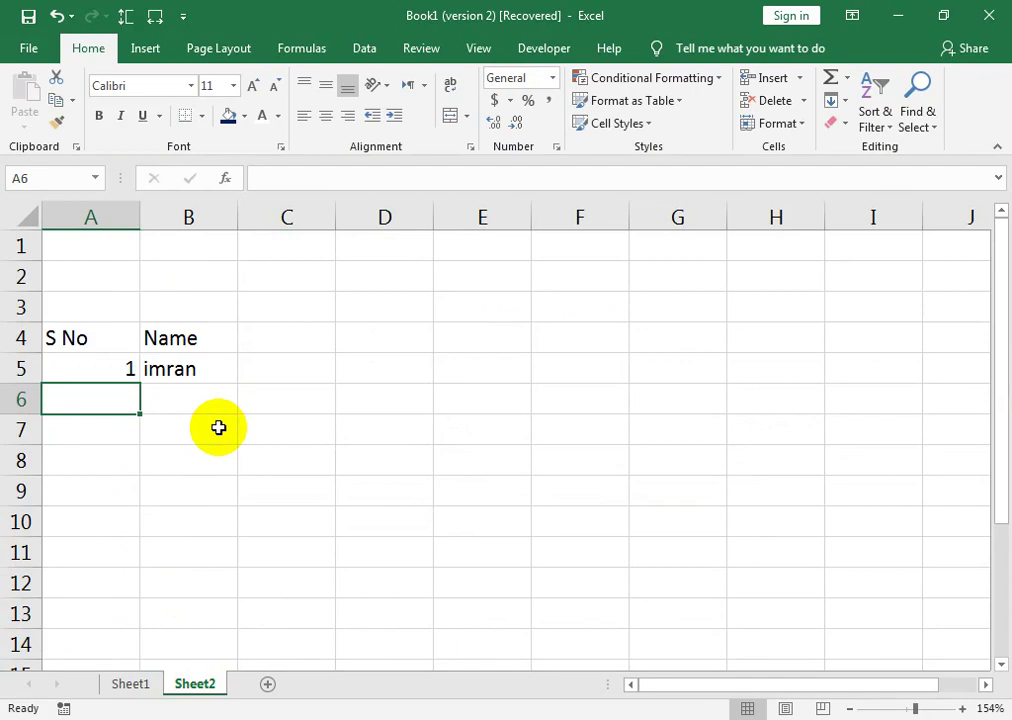
pyautogui.press('Up')
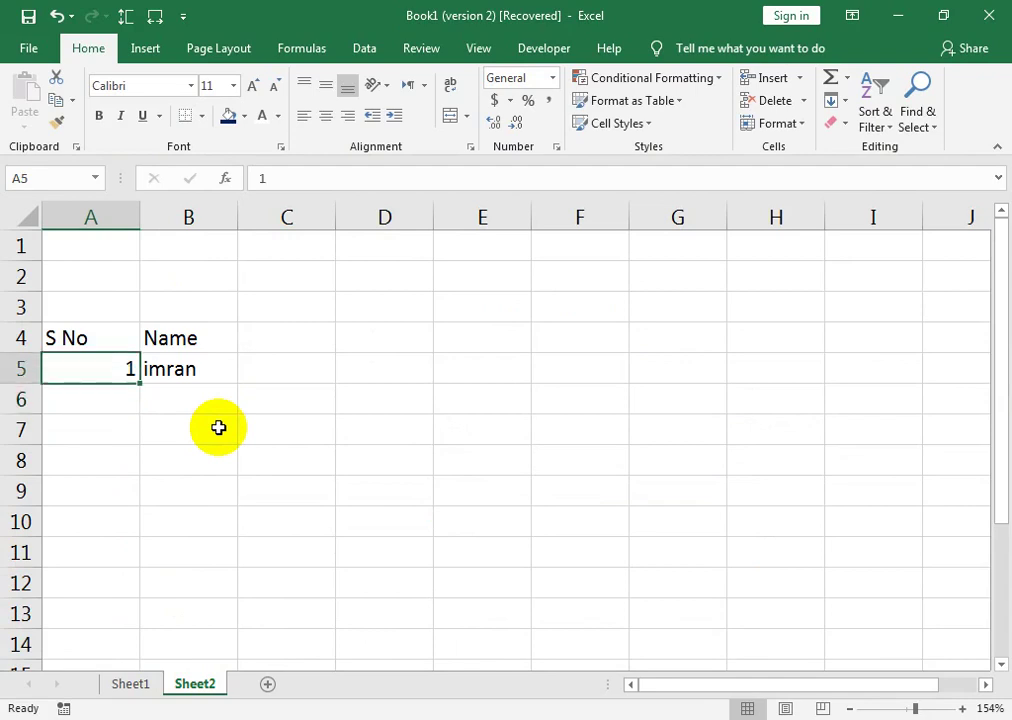
pyautogui.press('Down')
pyautogui.write('=')
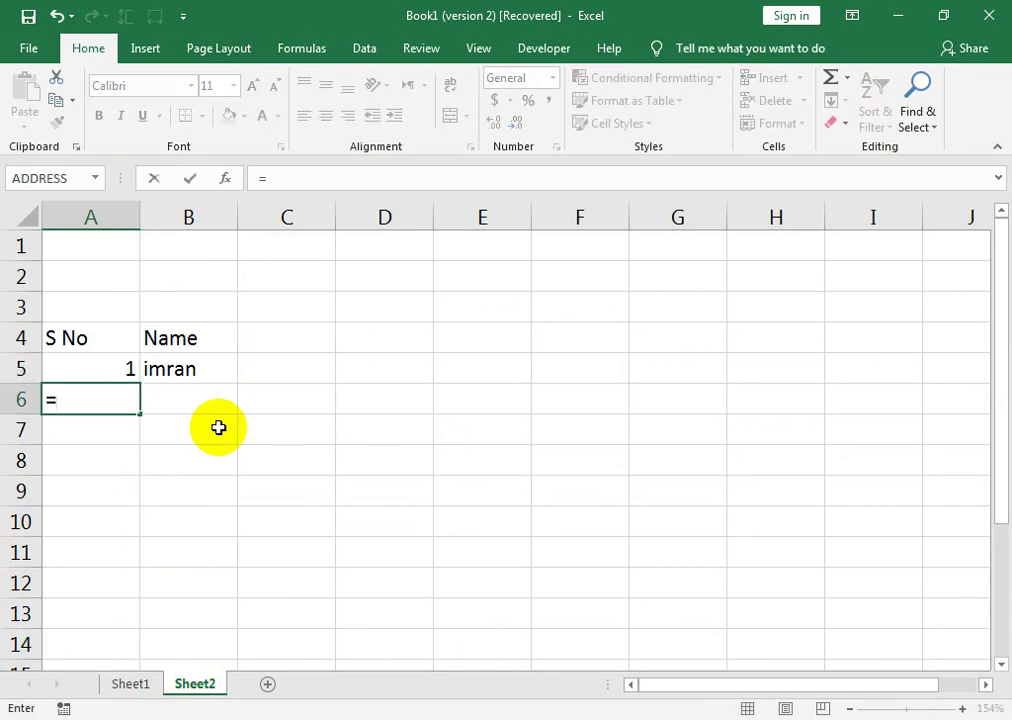
pyautogui.press('Tab')
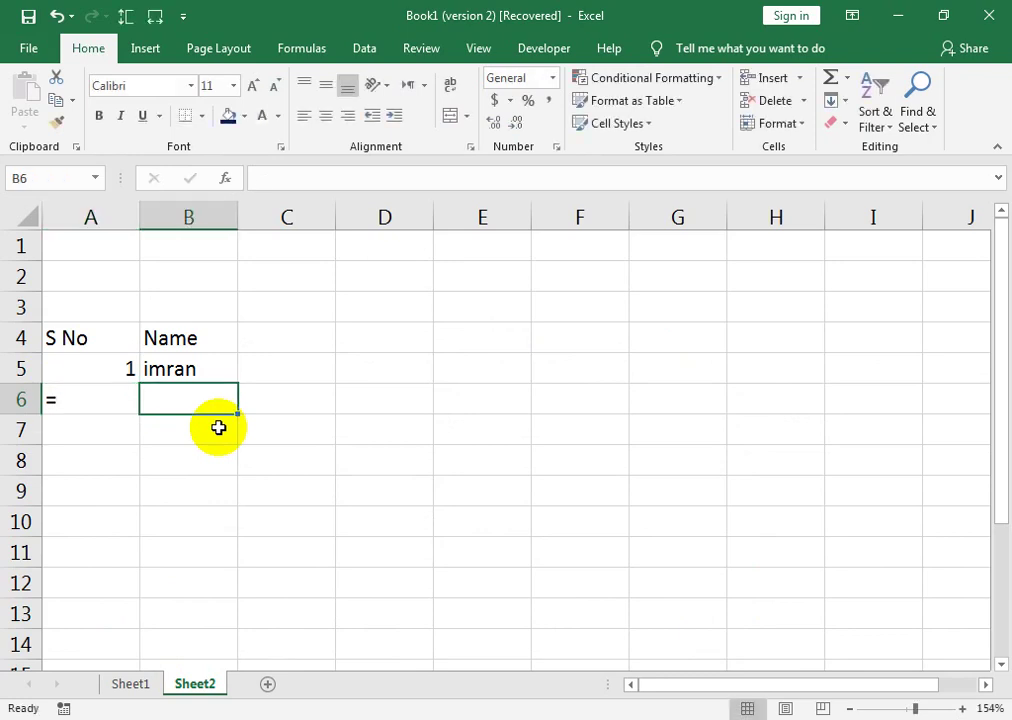
pyautogui.press('Left')
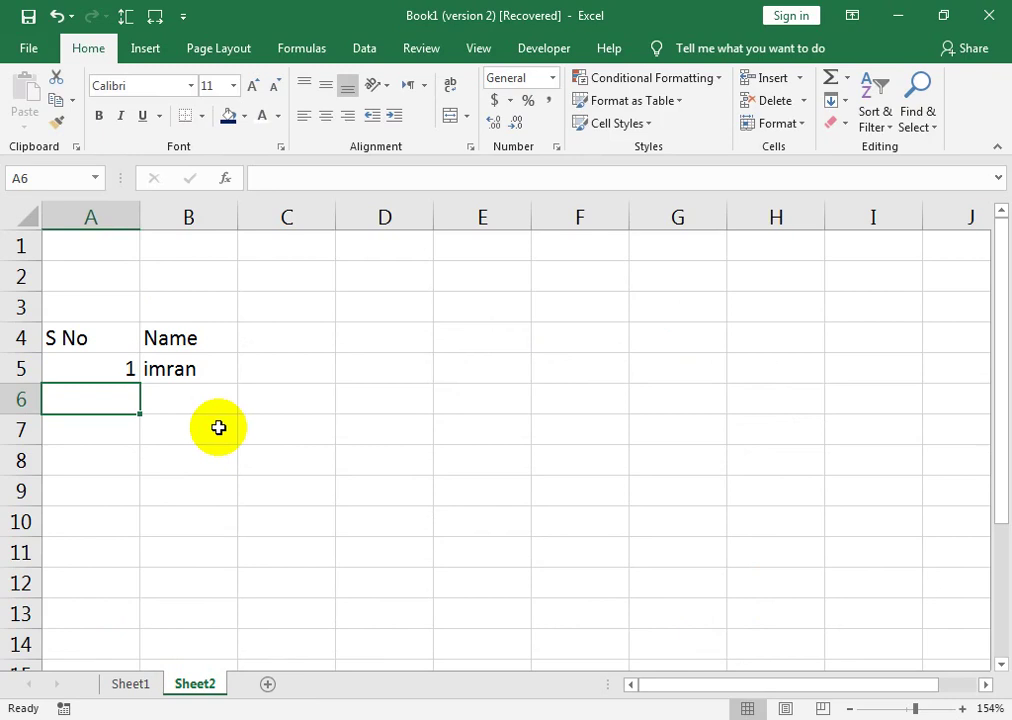
# - Enter the formula =IF(ISBLANK(B6),"",A5+1) in A6 to generate the second serial number
pyautogui.write('=IF(')
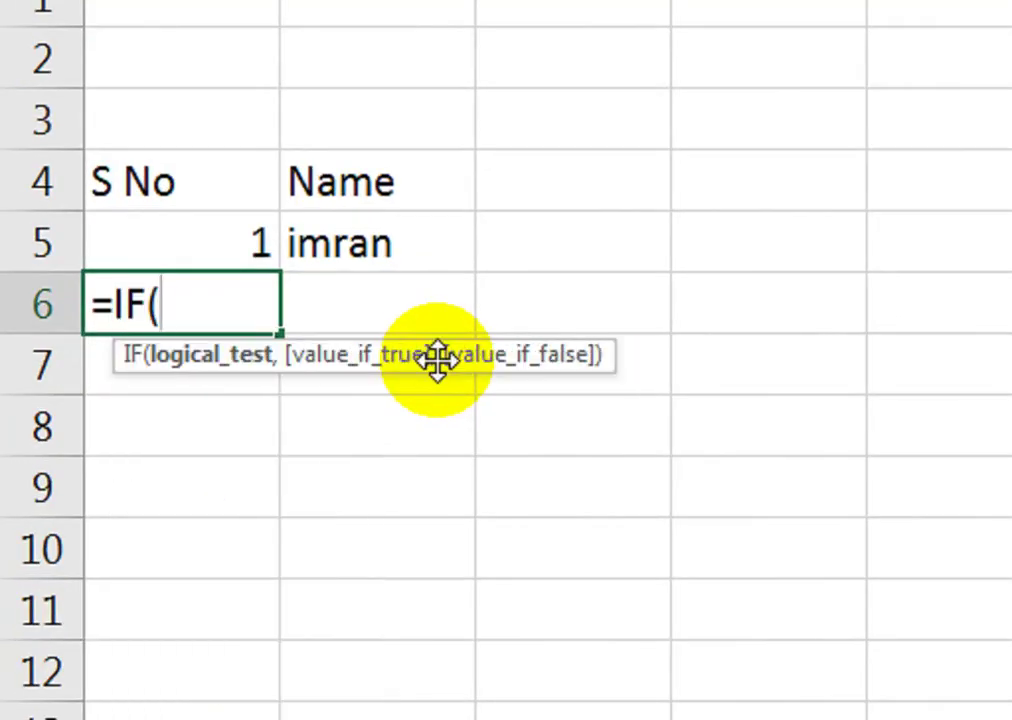
pyautogui.write('IS')
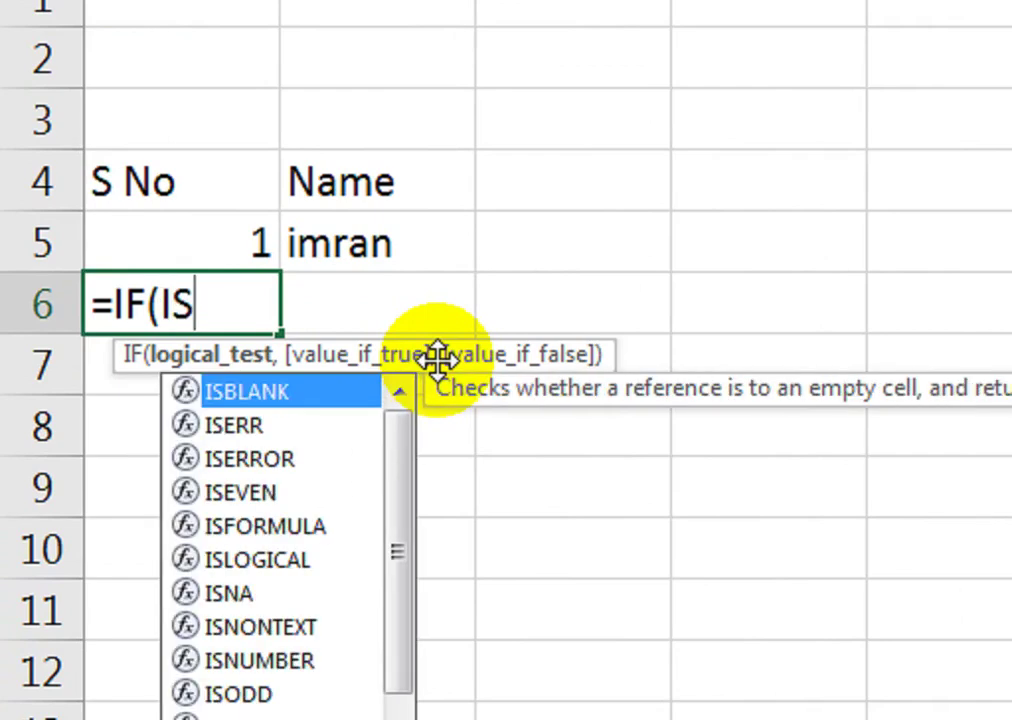
pyautogui.press('Tab')
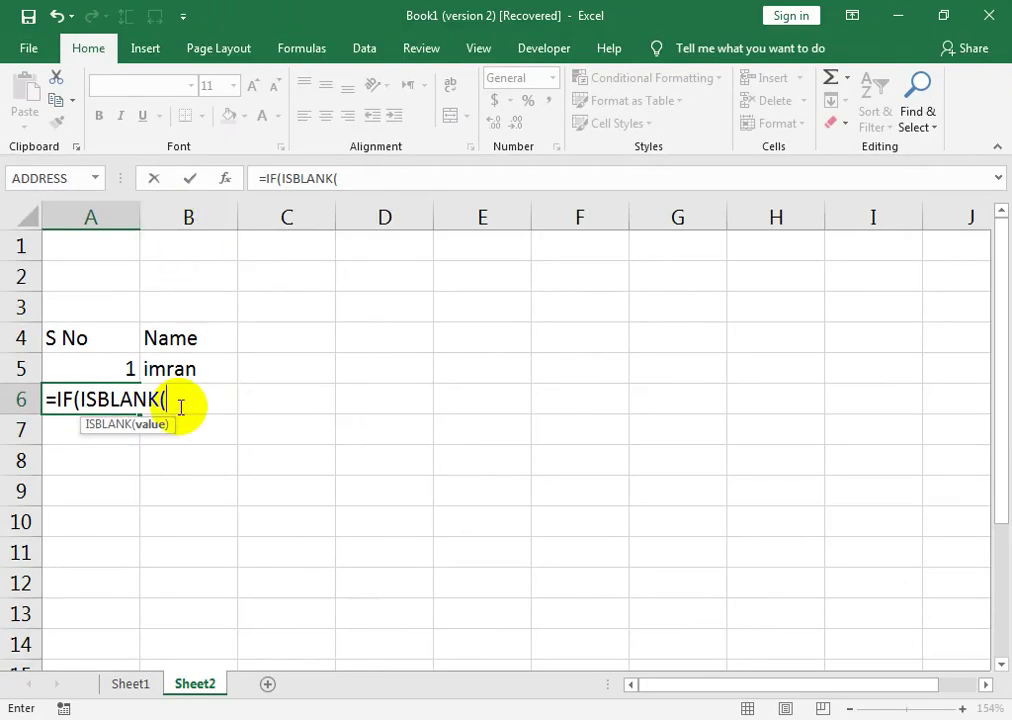
pyautogui.write('B6')
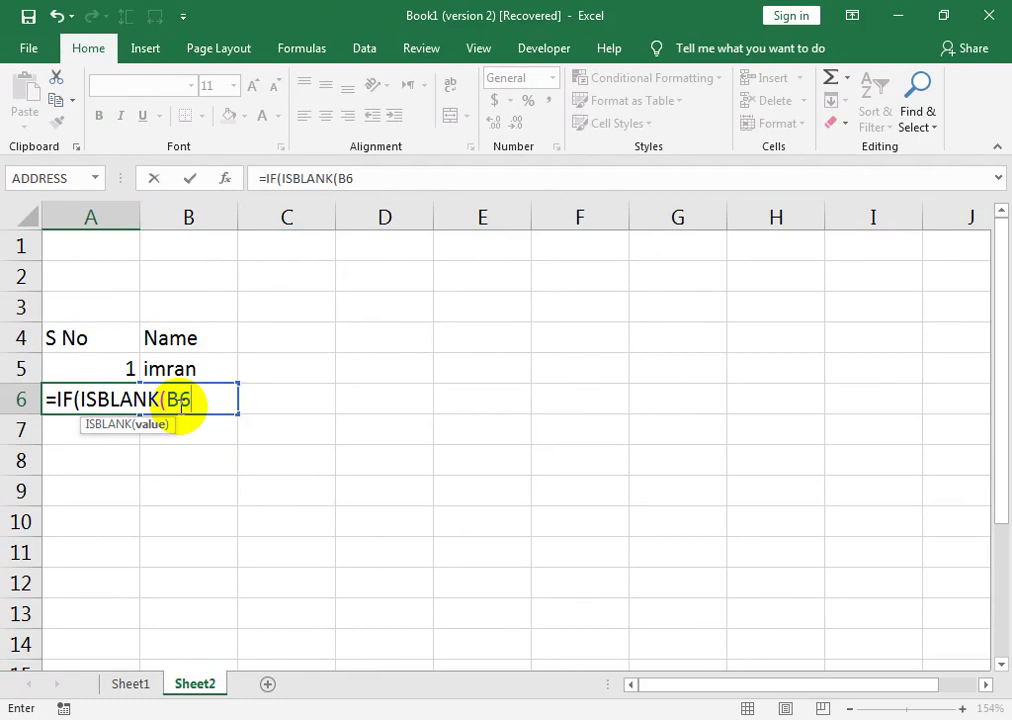
pyautogui.write(')')
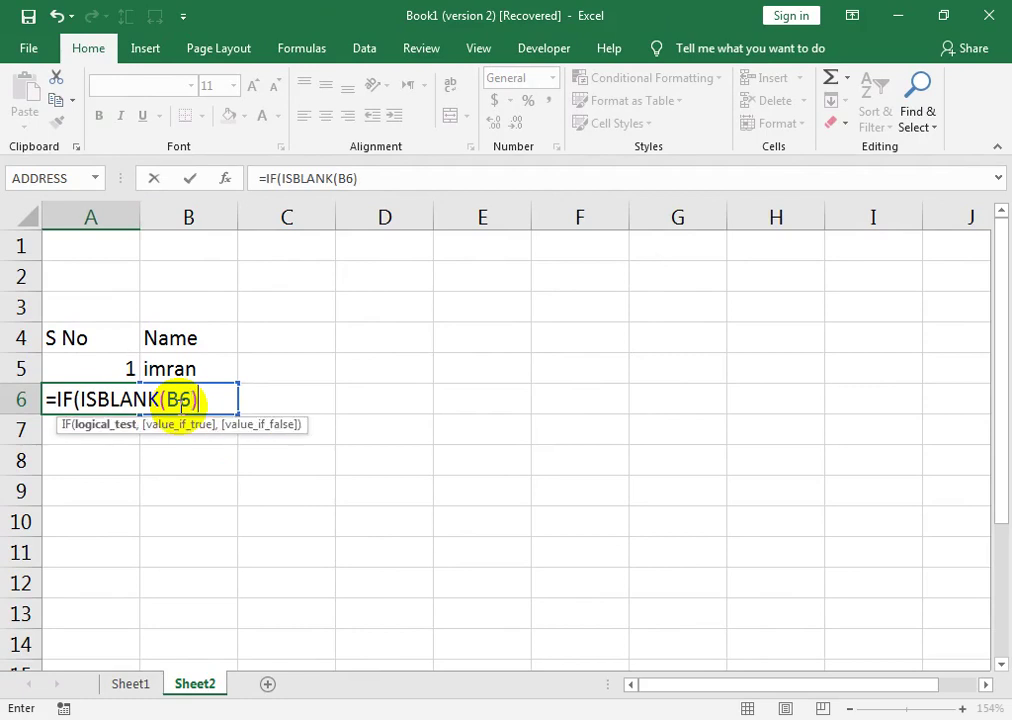
pyautogui.write(',')
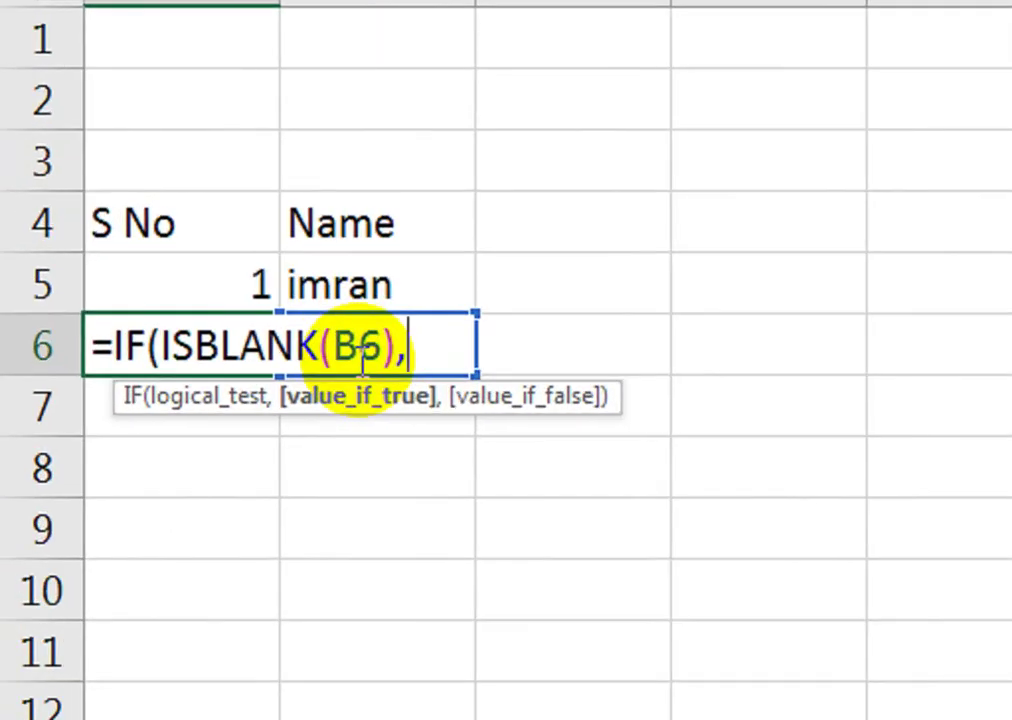
pyautogui.write('""')
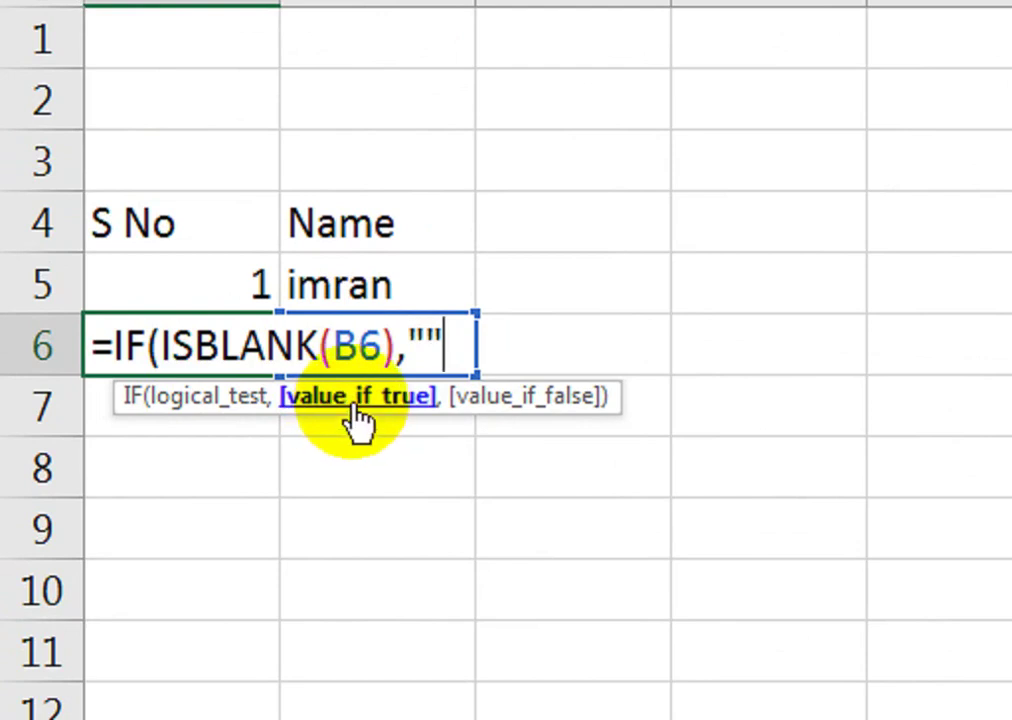
pyautogui.write(',')
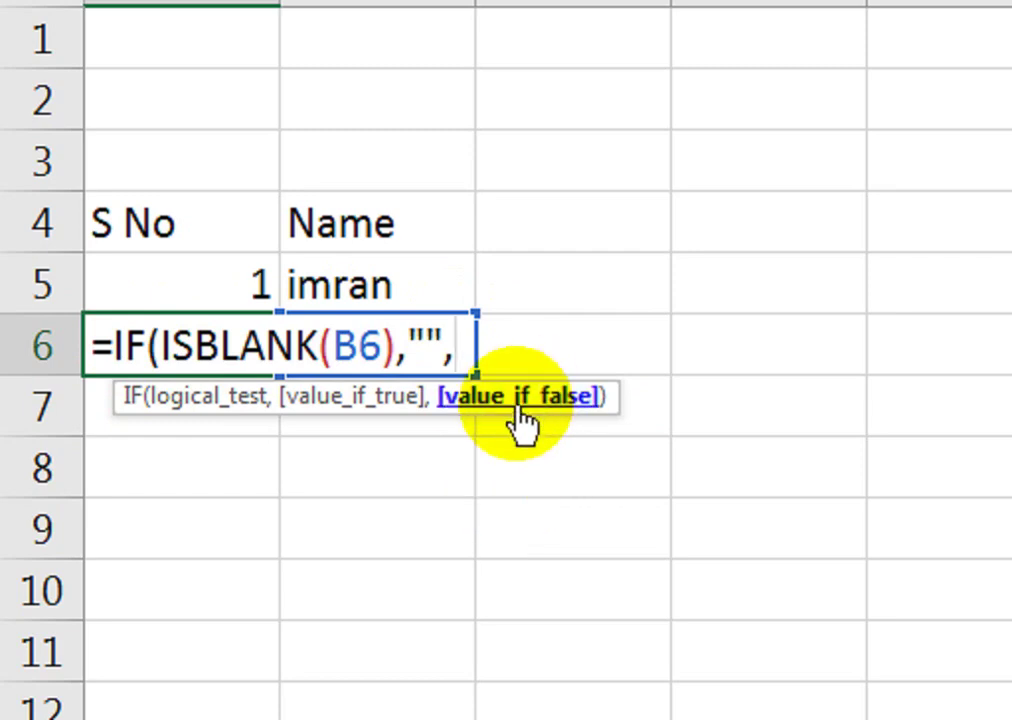
pyautogui.click(229, 280)
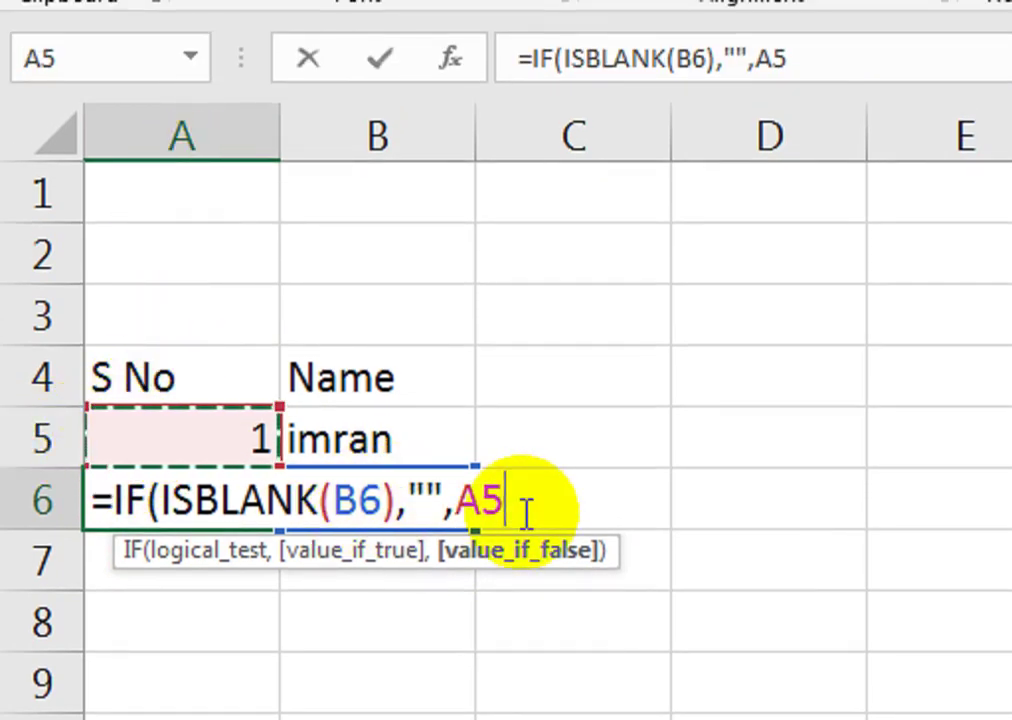
pyautogui.write('+1')
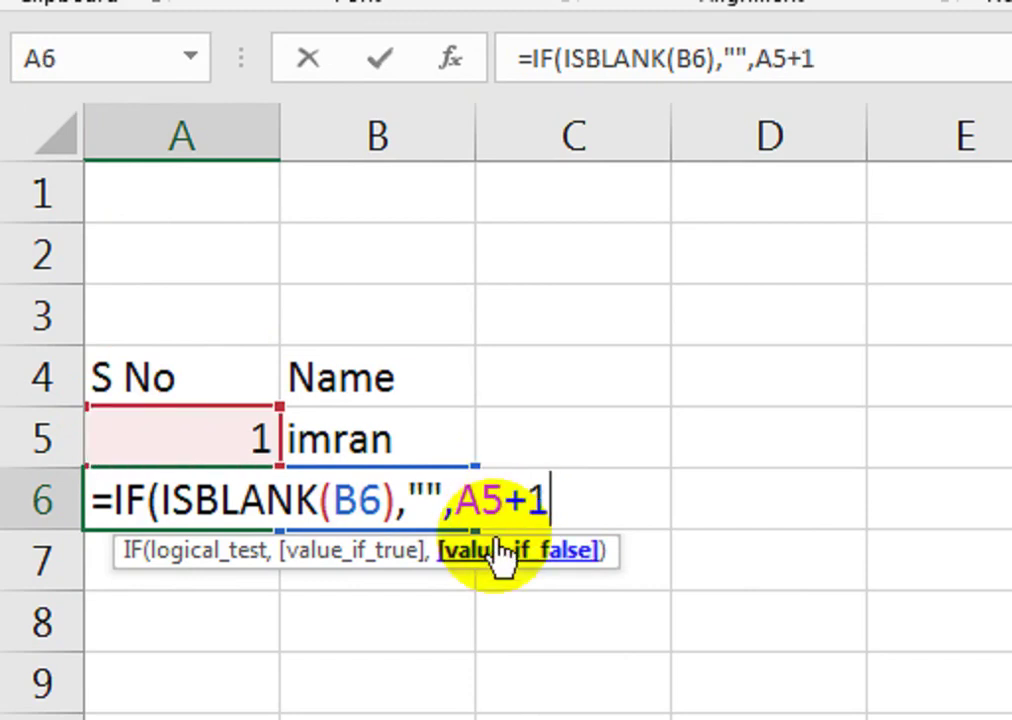
pyautogui.write(')')
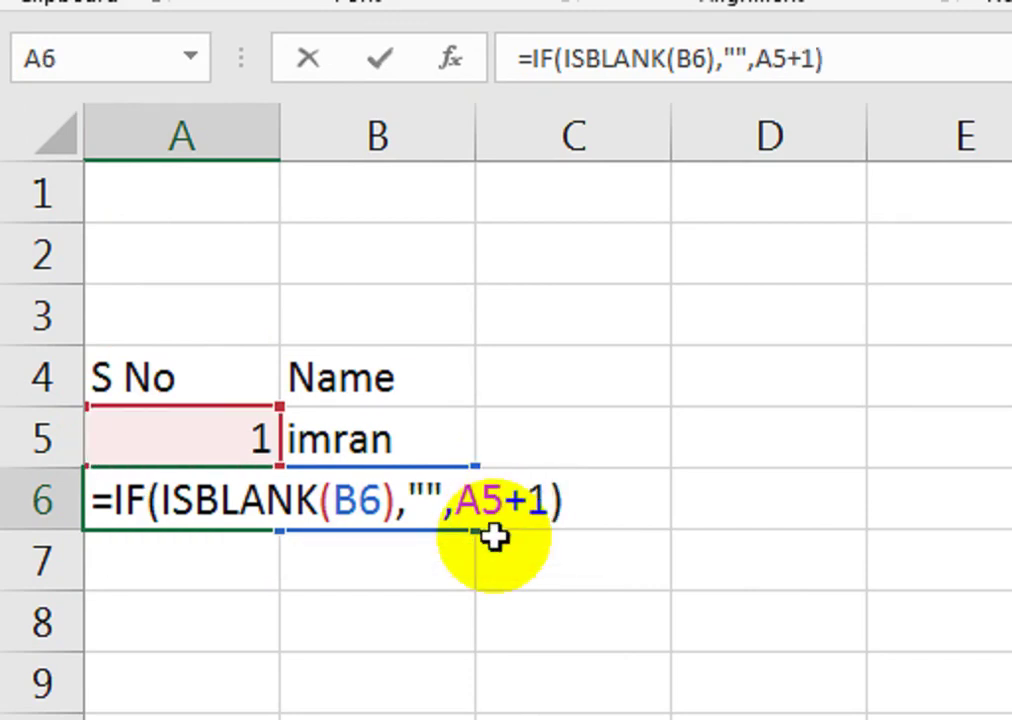
pyautogui.press('Return')
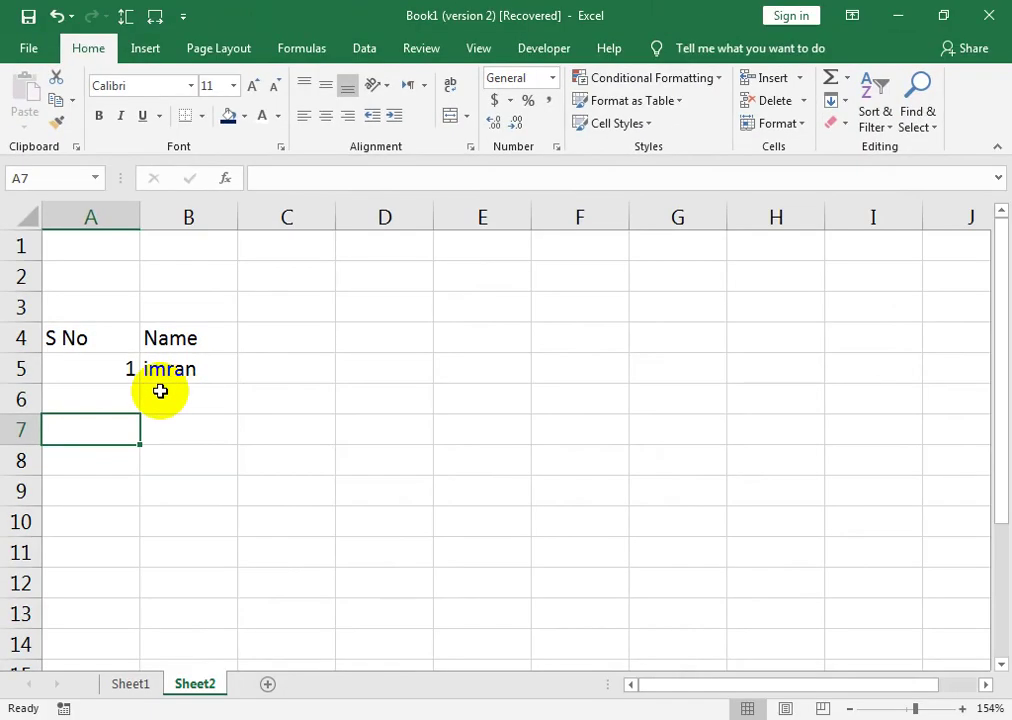
# - Test the serial number formula by entering "D" in B6, and select the formula cell A6
pyautogui.click(186, 413)
pyautogui.write('D')
pyautogui.press('Return')
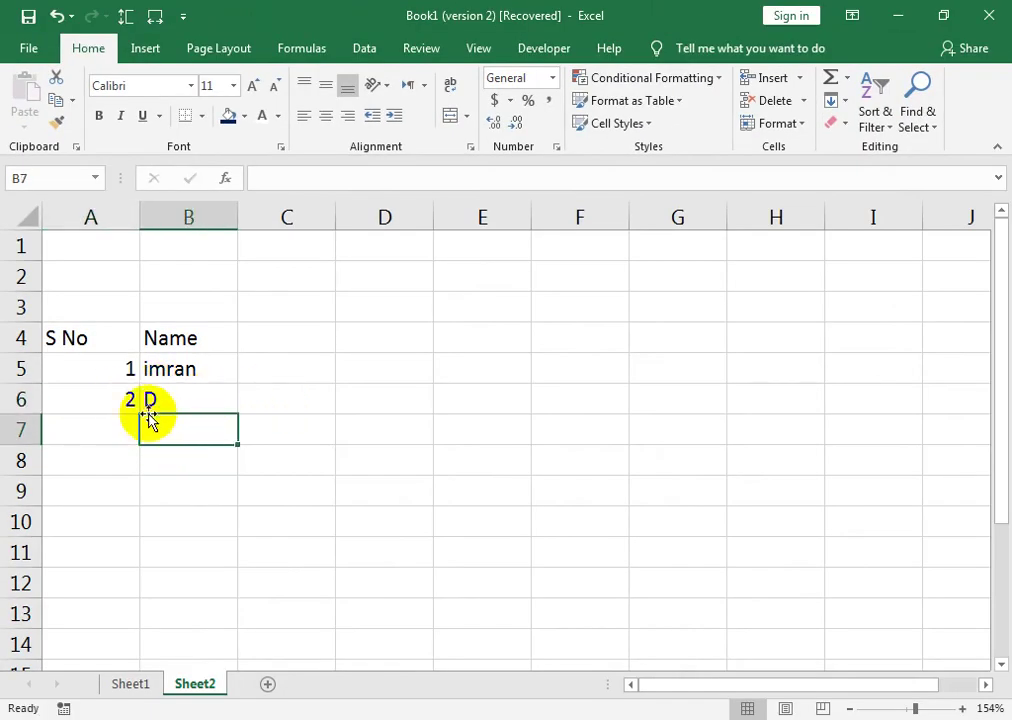
pyautogui.click(165, 405)
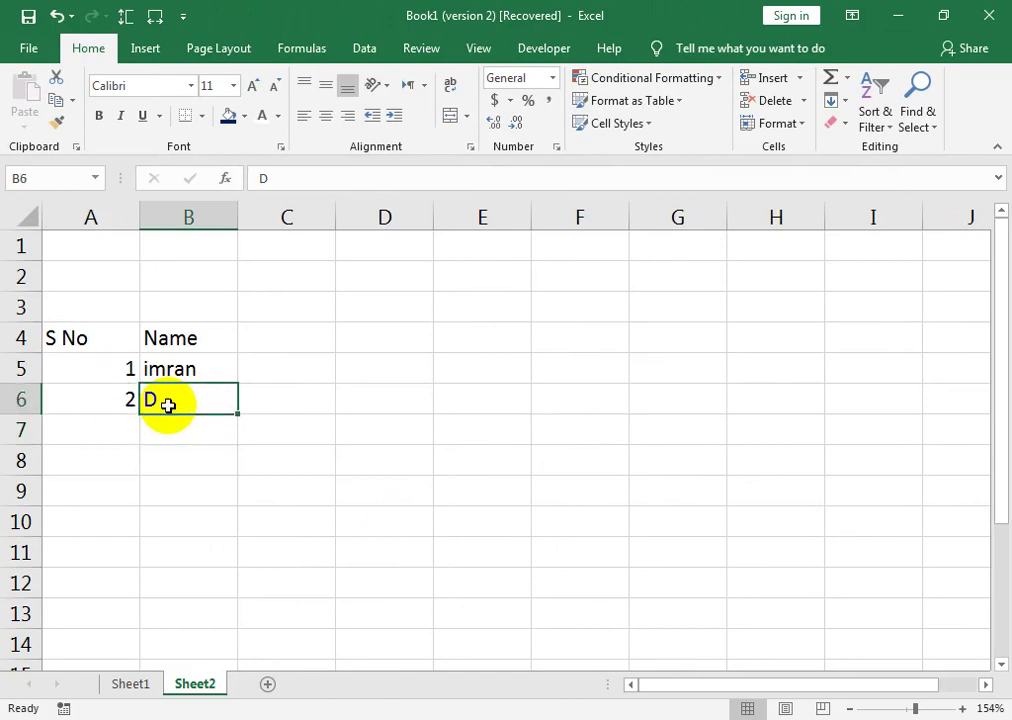
pyautogui.click(113, 402)
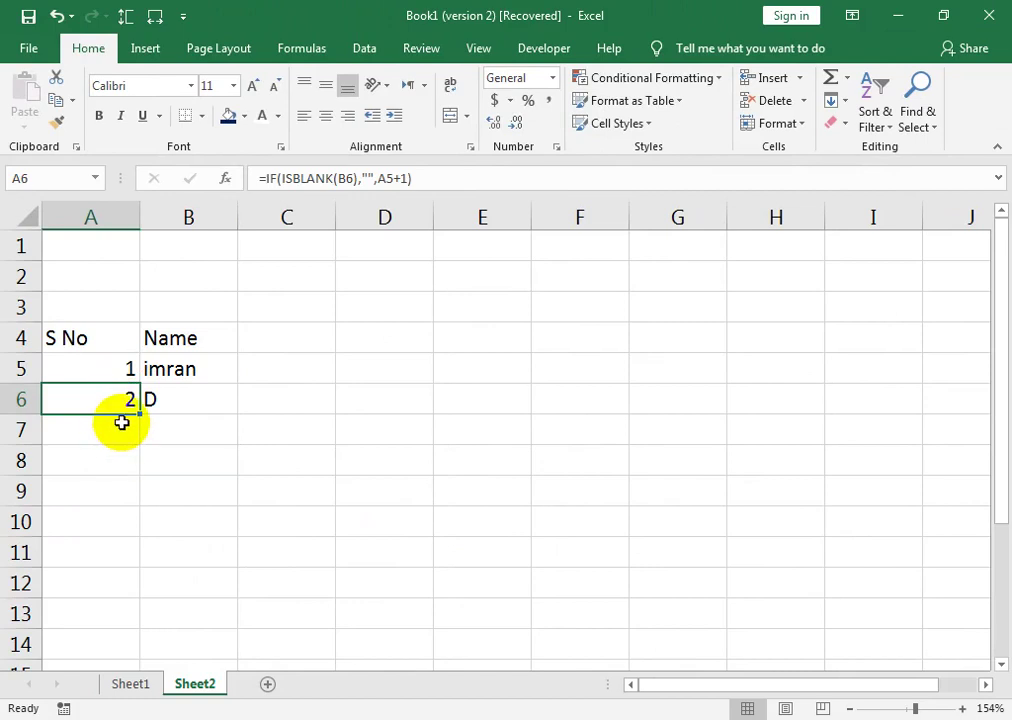
# - Fill the A6 formula down to A12 and test it by entering "ASDF" in B7 and "AFD" in B9
pyautogui.moveTo(140, 413); pyautogui.dragTo(183, 571)
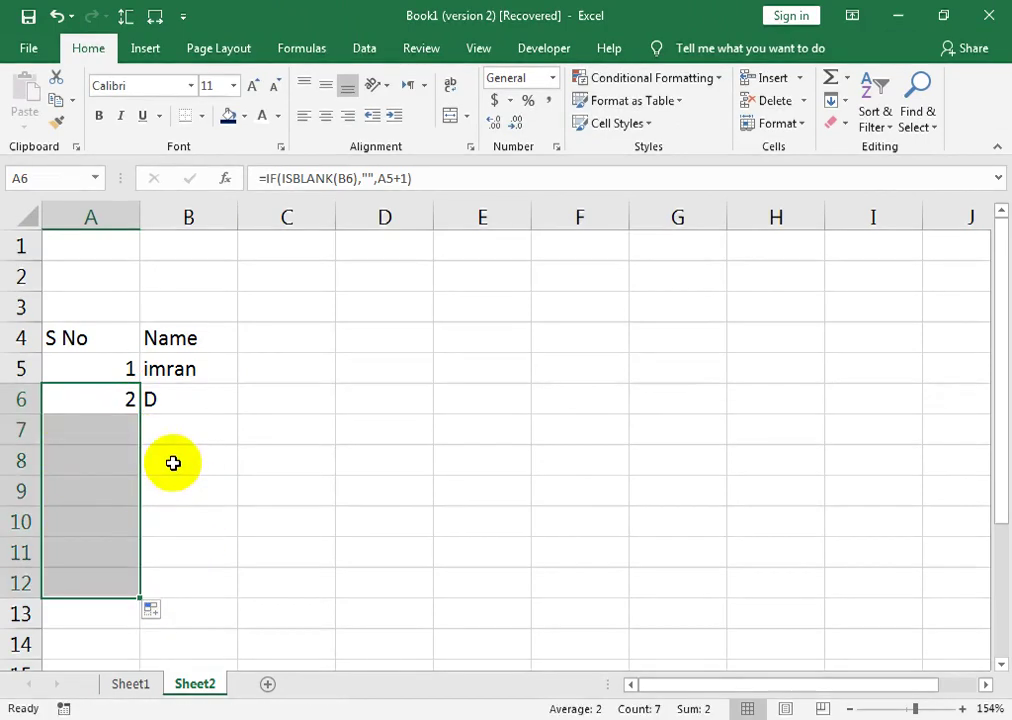
pyautogui.click(194, 436)
pyautogui.write('ASDF')
pyautogui.click(194, 501)
pyautogui.write('AFD')
pyautogui.press('Return')
pyautogui.click(196, 541)
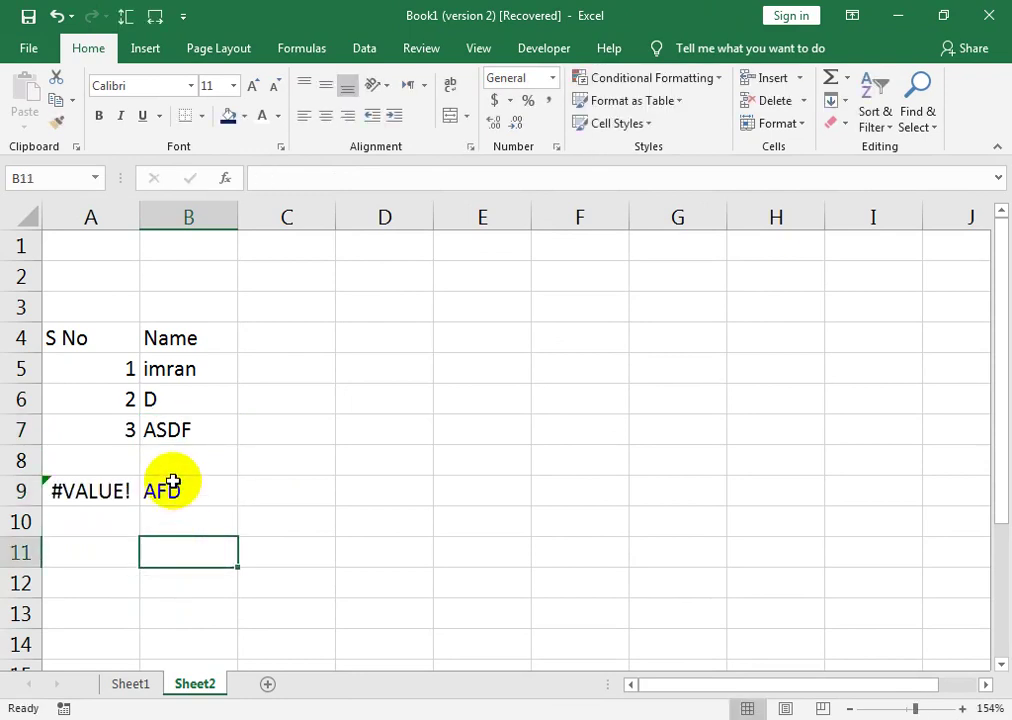
# - Enter "SDF" in the skipped name cell B8
pyautogui.click(176, 465)
pyautogui.write('SDF')
pyautogui.click(181, 510)
pyautogui.click(183, 488)
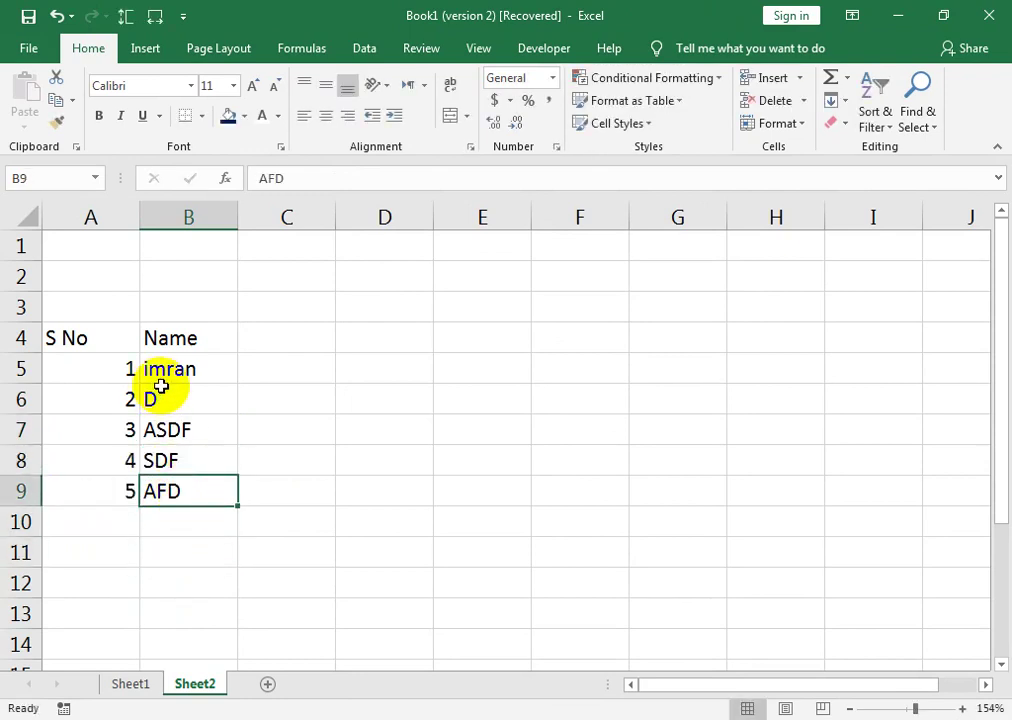
# - Copy the "S No" and "Name" headers from A4:B4 to D4:E4 and select D5
pyautogui.moveTo(107, 349); pyautogui.dragTo(167, 341)
pyautogui.hotkey('ctrl', 'c')
pyautogui.click(402, 334)
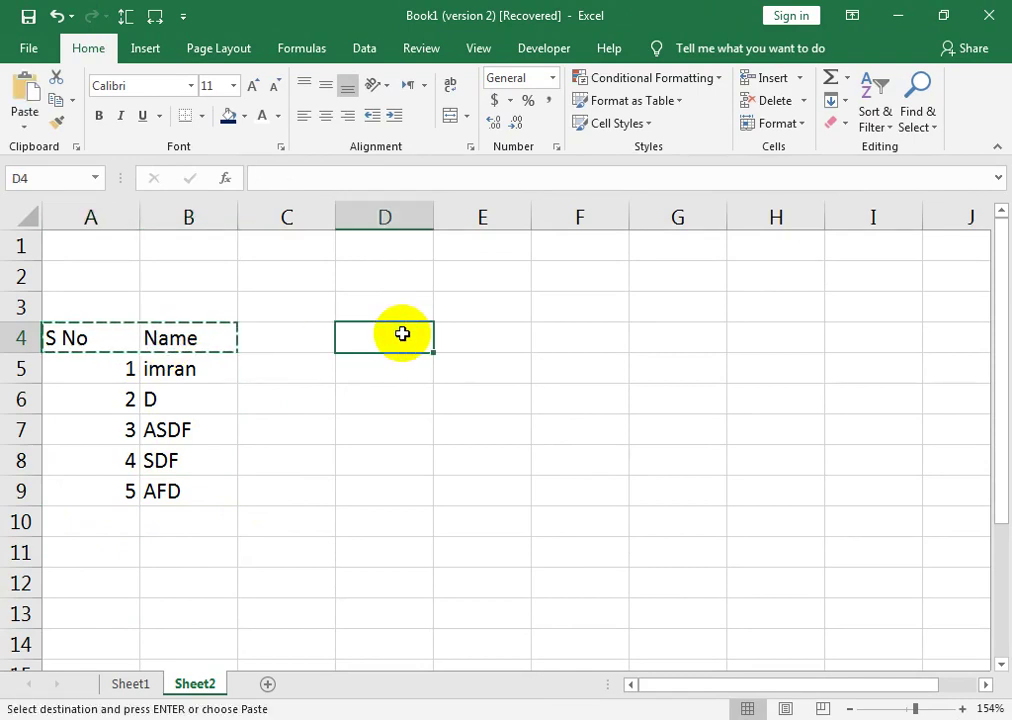
pyautogui.hotkey('ctrl', 'v')
pyautogui.click(416, 373)
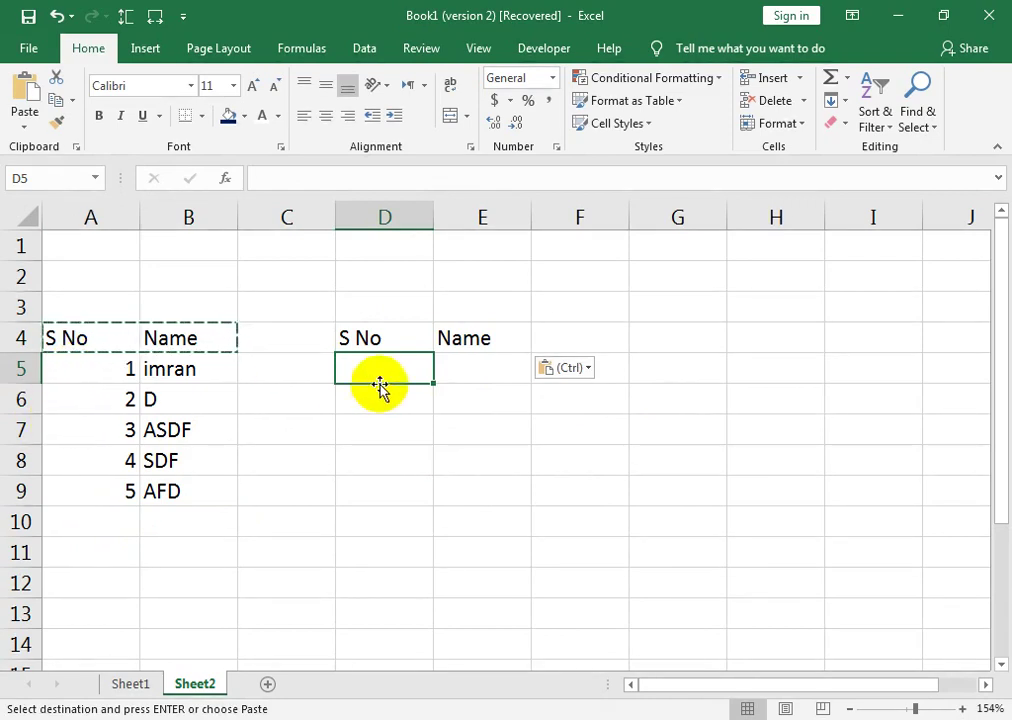
# - Begin the D5 formula as =IF(ISBLANK(E5),"",ROW() to return a row number when a name exists
pyautogui.write('=IF')
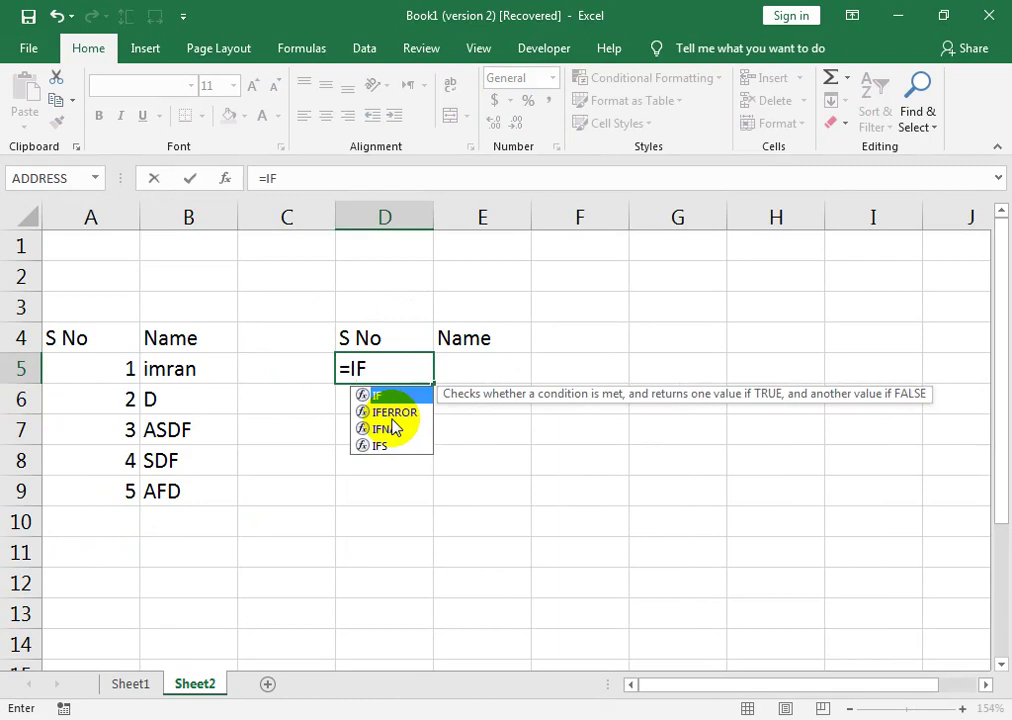
pyautogui.write('(IS')
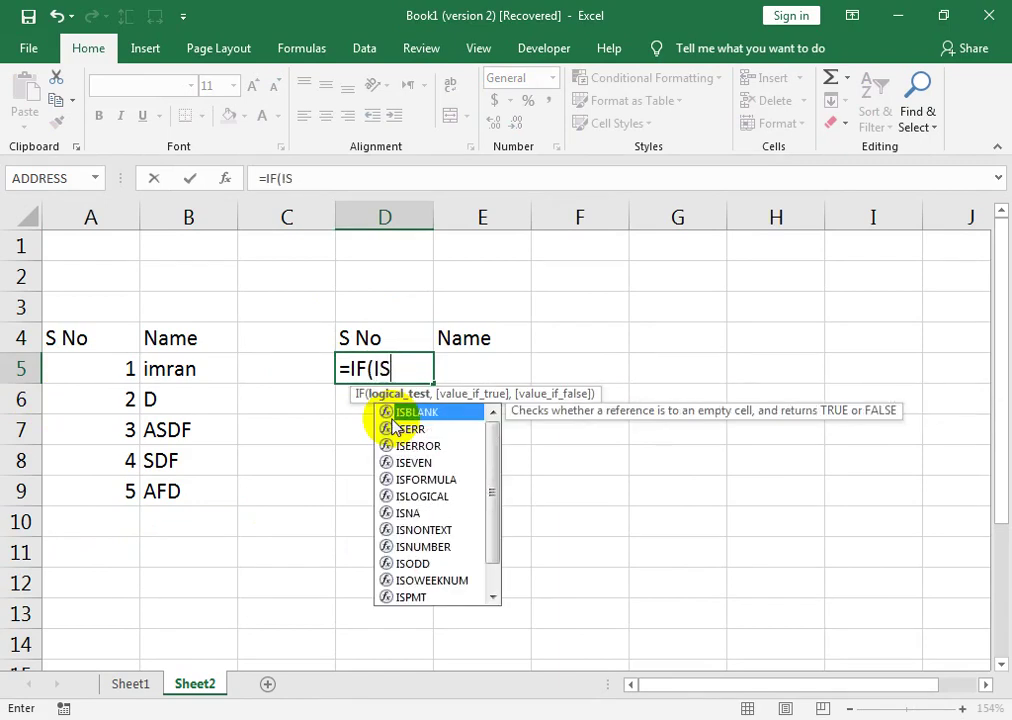
pyautogui.press('Tab')
pyautogui.press('Right')
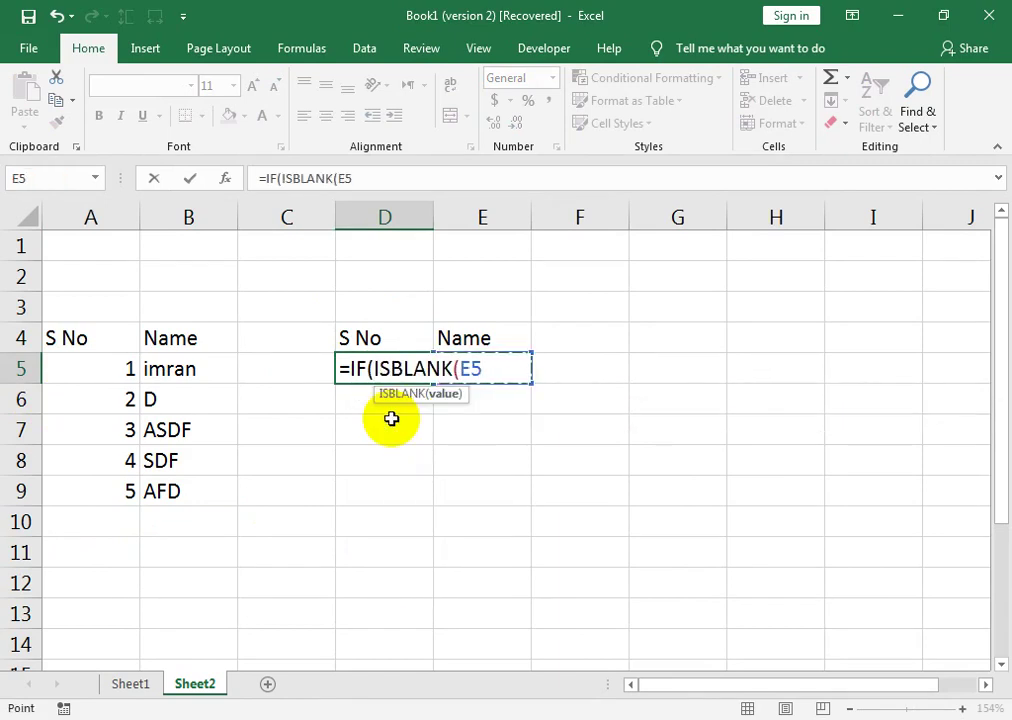
pyautogui.write('),')
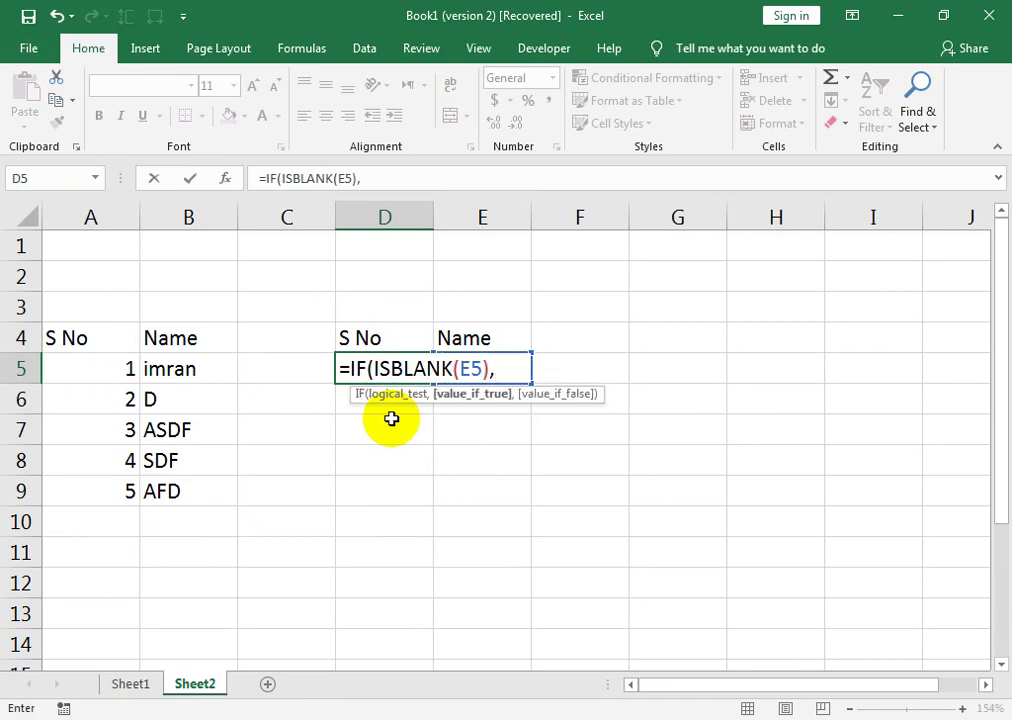
pyautogui.write('"",')
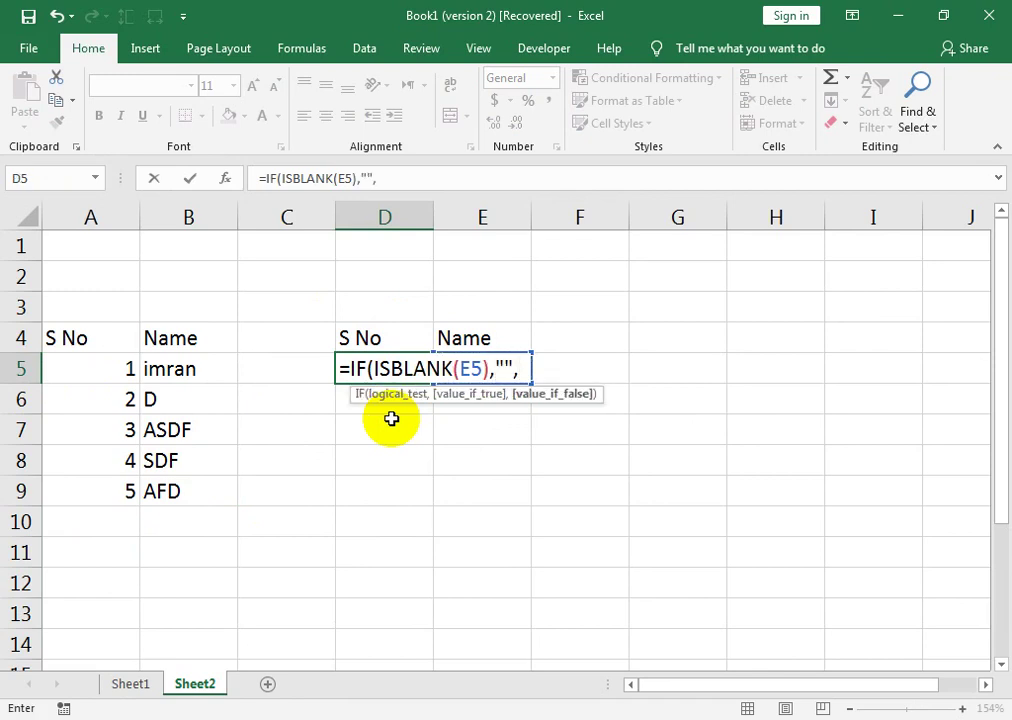
pyautogui.write('ROW')
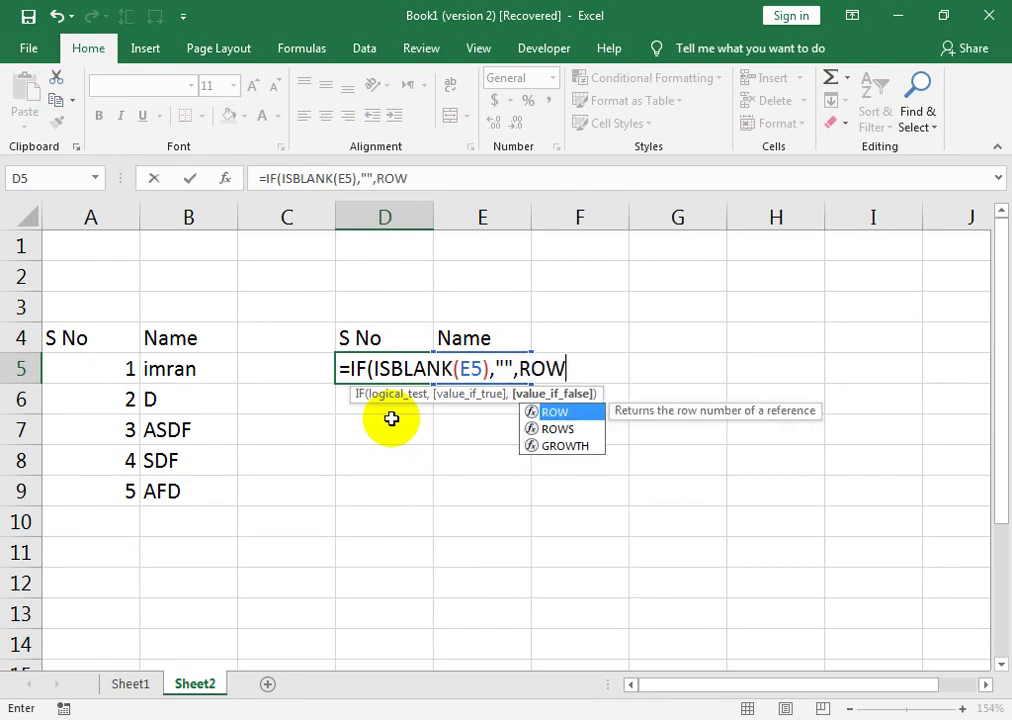
pyautogui.write('()')
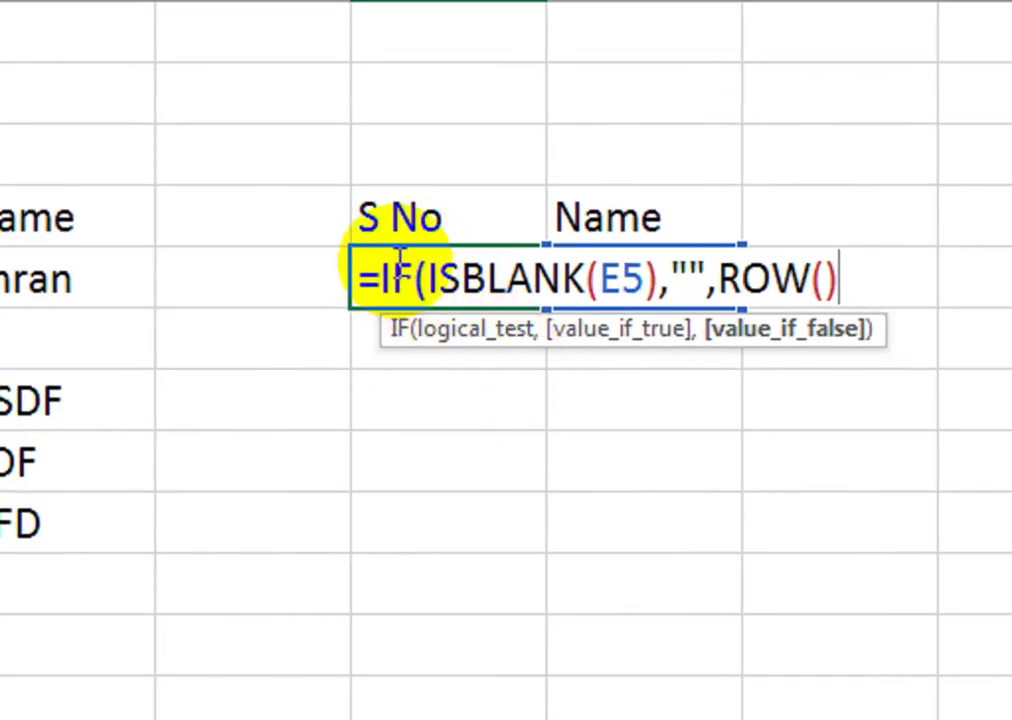
# - Complete the D5 formula by subtracting the header's row with an absolute reference, giving =IF(ISBLANK(E5),"",ROW()-ROW($D$4))
pyautogui.write('-')
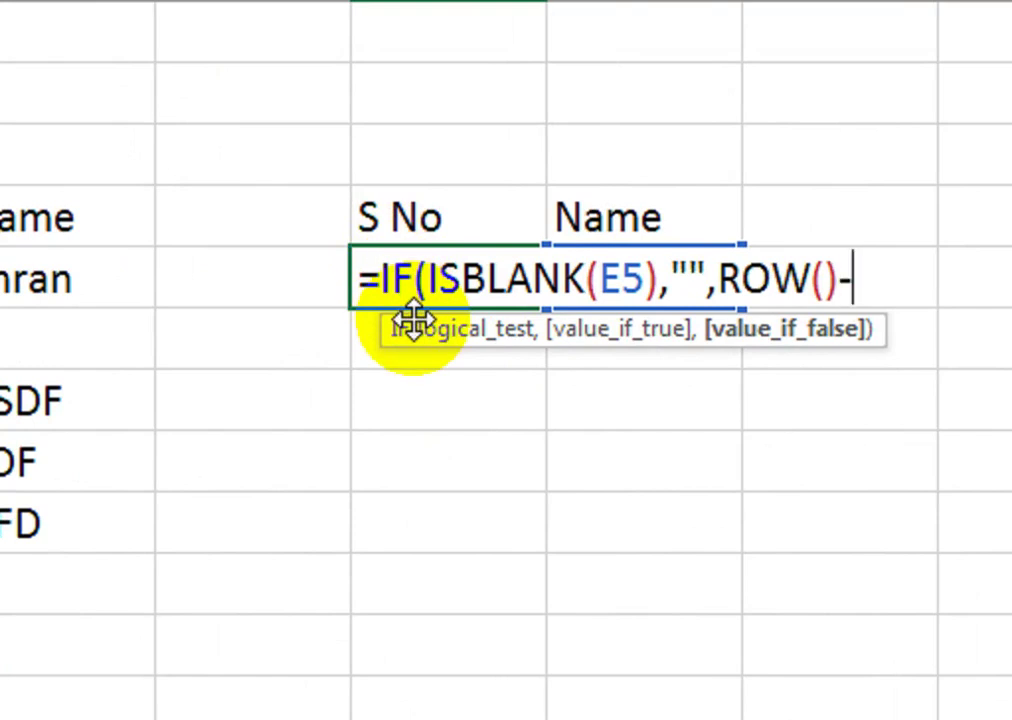
pyautogui.write('ROW')
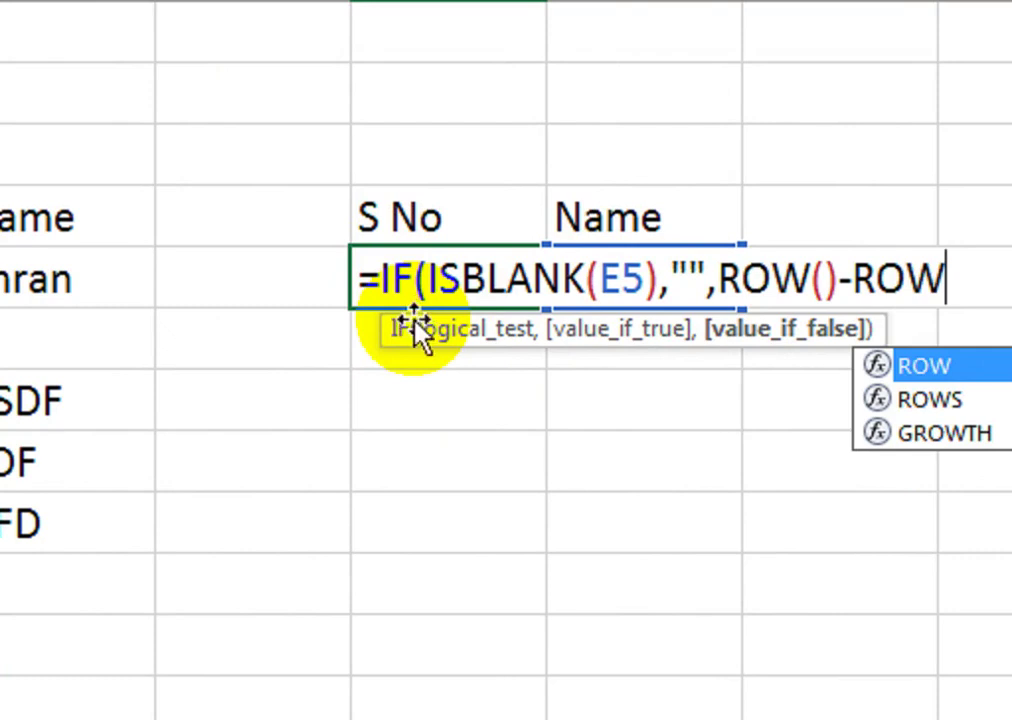
pyautogui.press('Return')
pyautogui.click(716, 399)
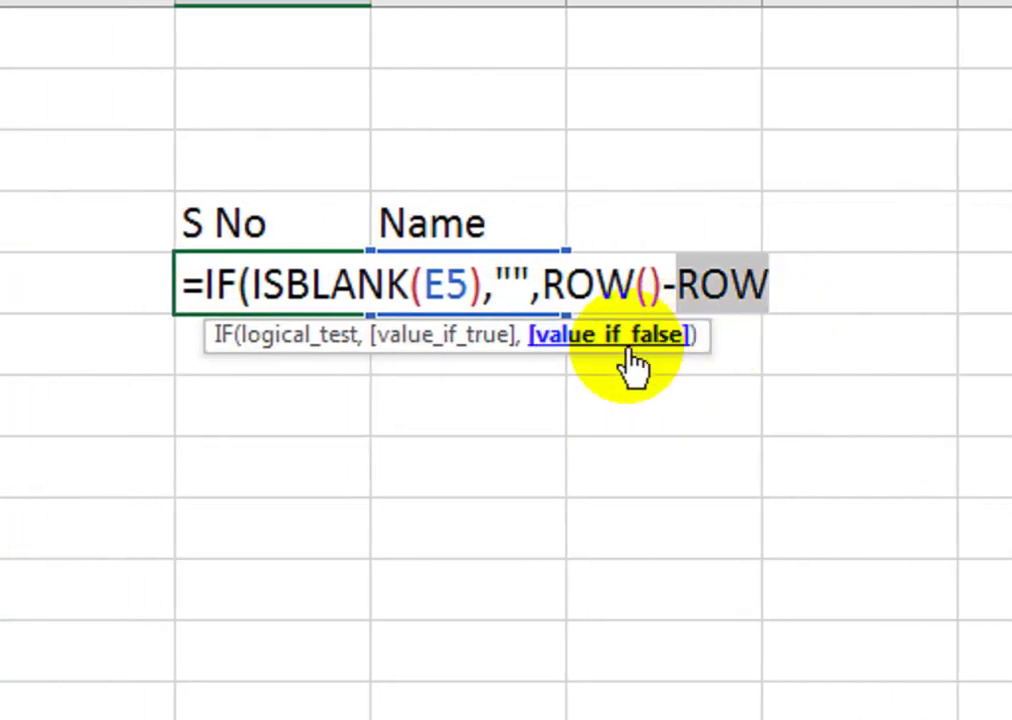
pyautogui.write('(')
pyautogui.press('BackSpace')
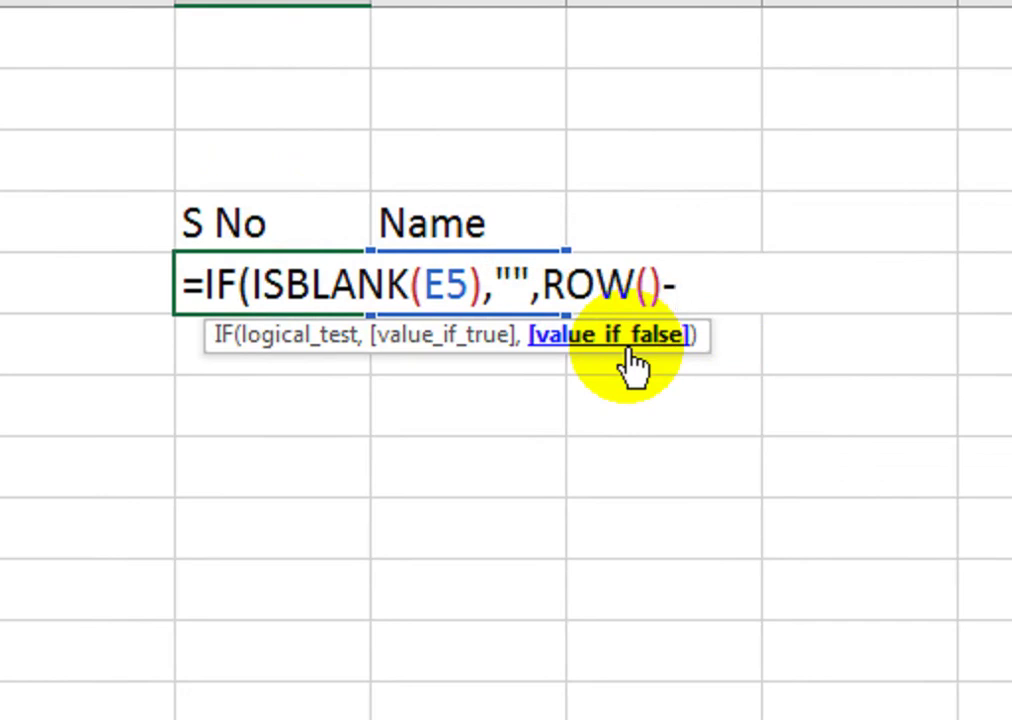
pyautogui.write('ROW(')
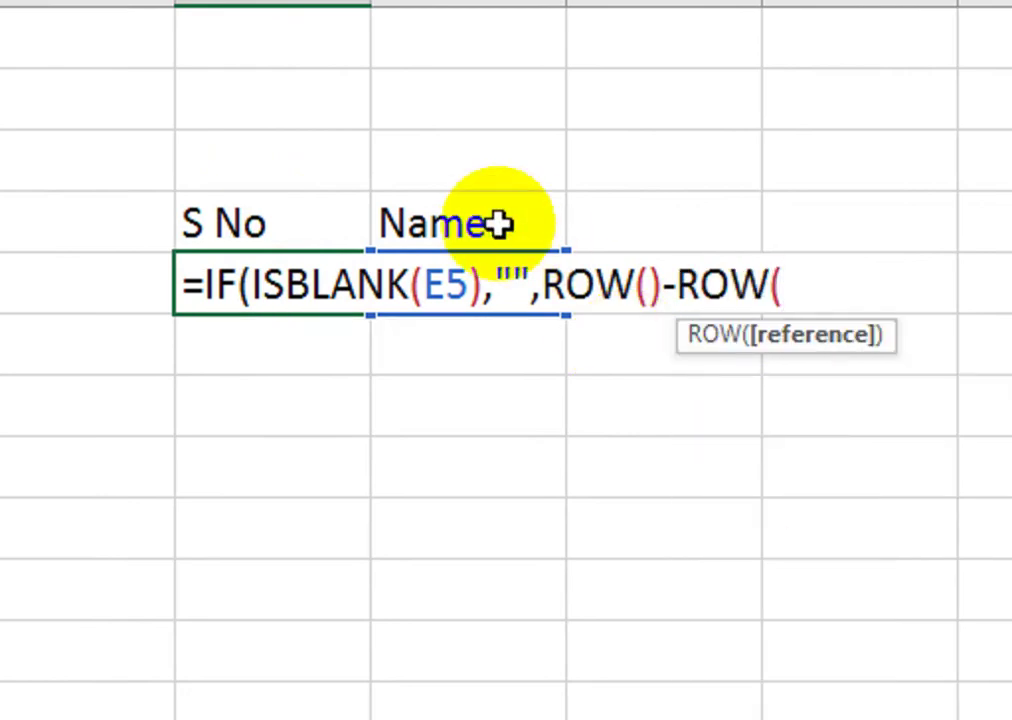
pyautogui.click(190, 226)
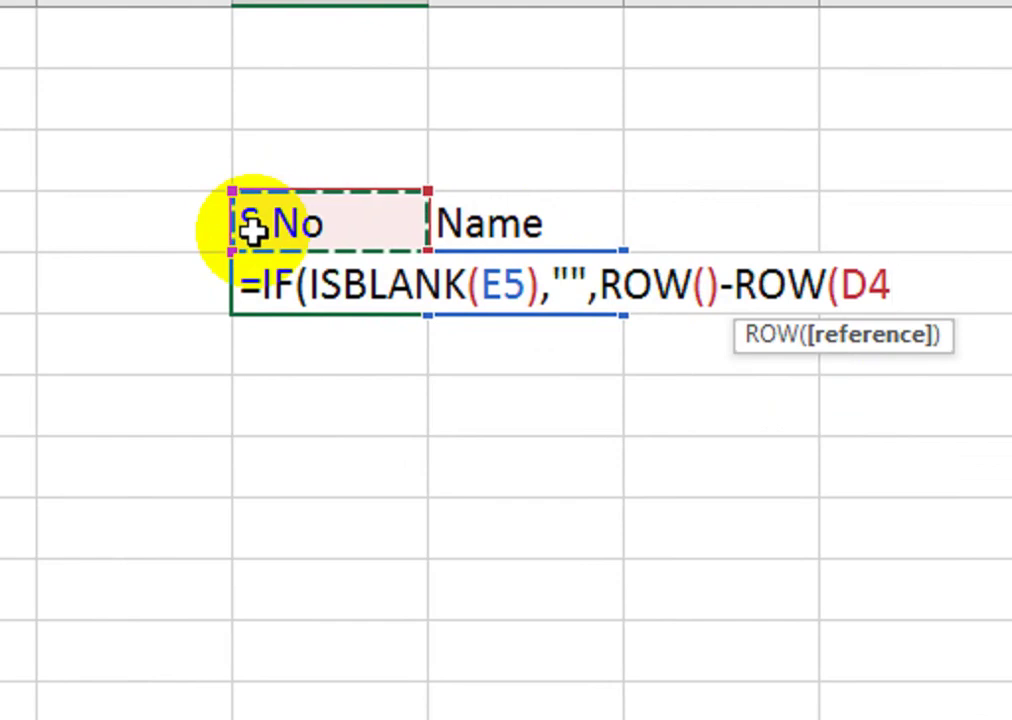
pyautogui.press('F4')
pyautogui.write('))')
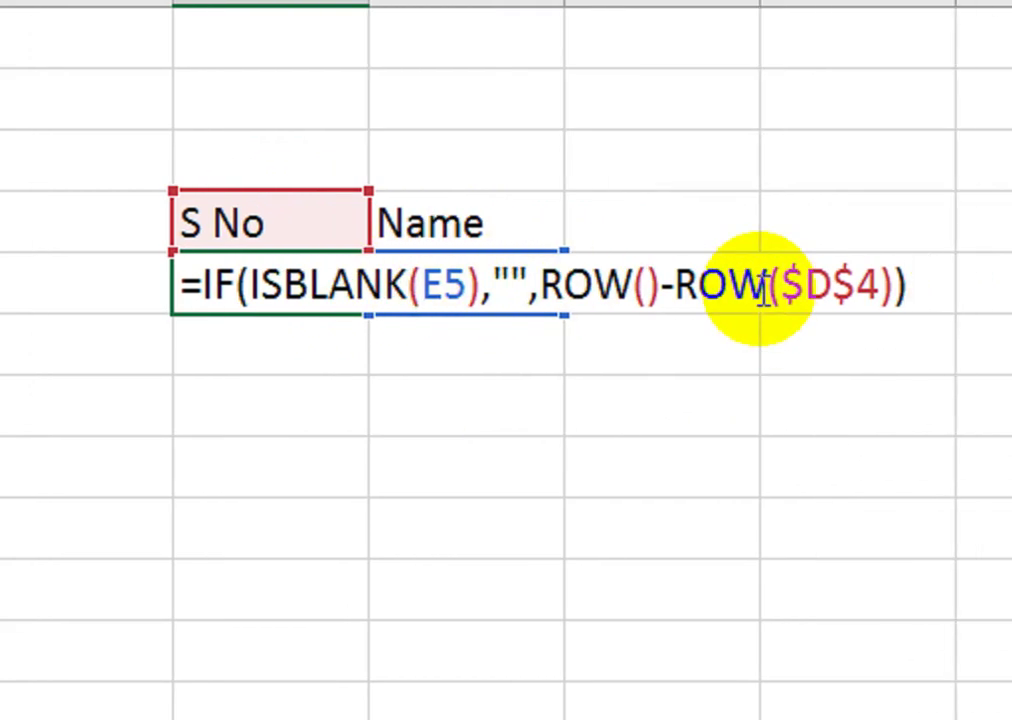
pyautogui.press('Return')
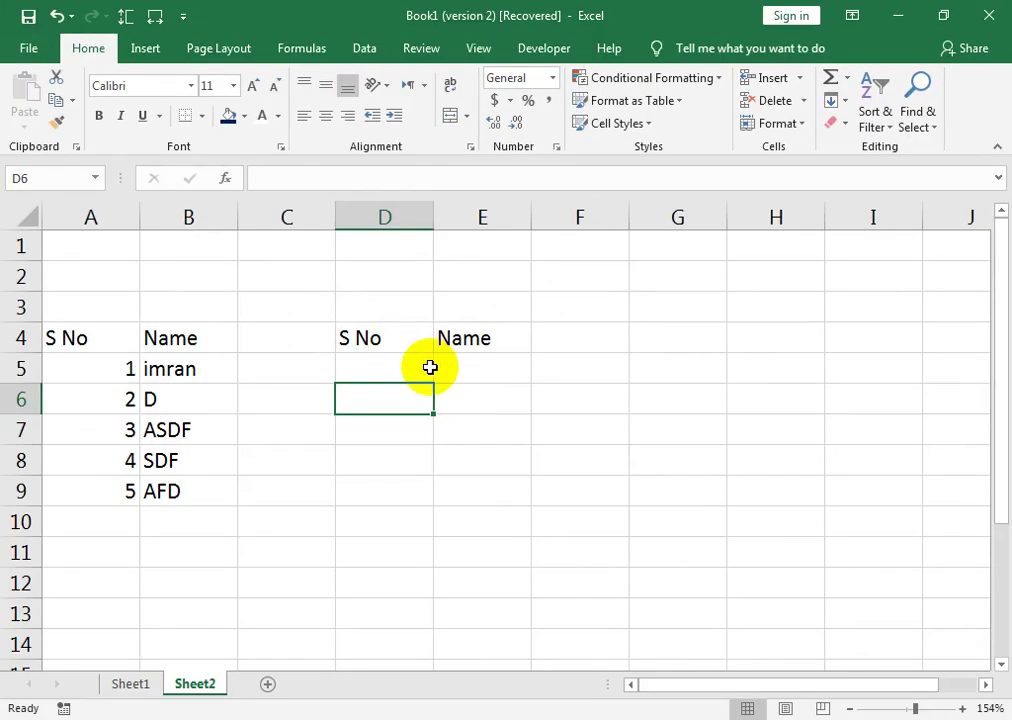
# - Fill the D5 formula down to D13 and enter "ASFD" in E5
pyautogui.click(429, 367)
pyautogui.moveTo(436, 384); pyautogui.dragTo(420, 625)
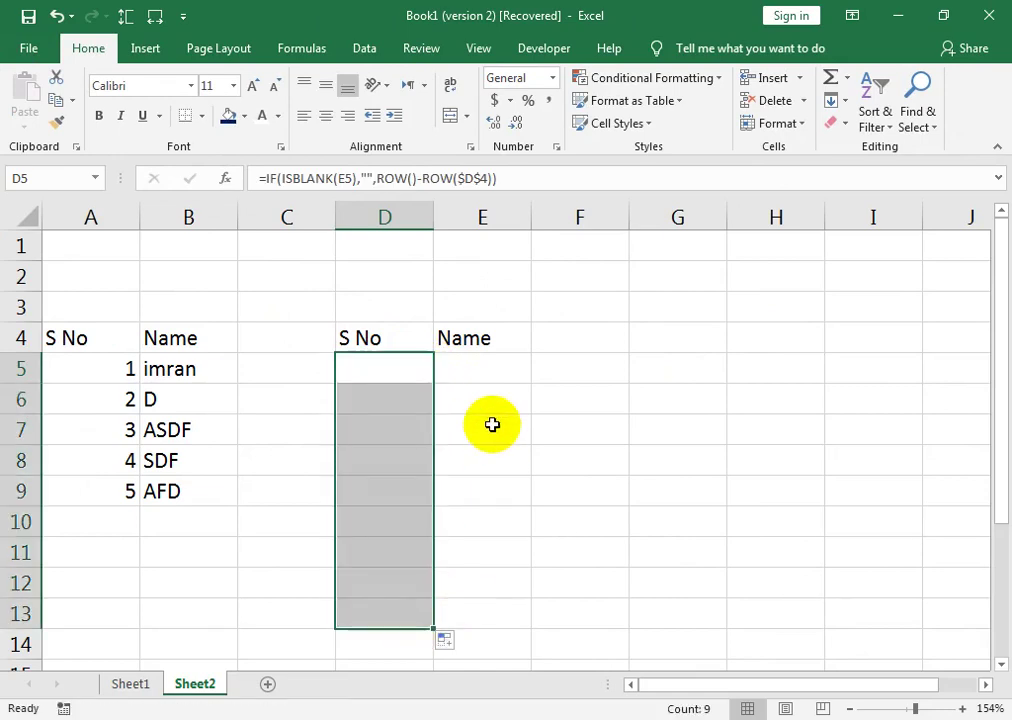
pyautogui.click(487, 373)
pyautogui.write('ASFD')
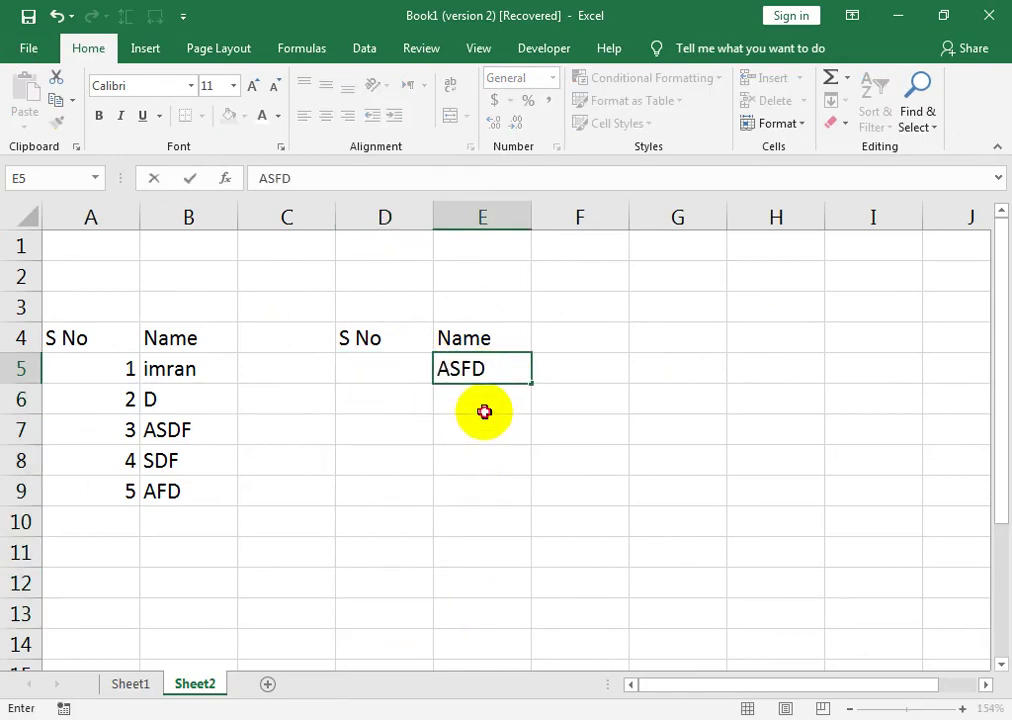
pyautogui.press('Return')
# - Enter the sample names ASDF, ASDF, SDF, ASDF, SDF and ASFD in cells E6 to E11
pyautogui.write('ASDF')
pyautogui.press('Return')
pyautogui.press('Return')
pyautogui.write('SDF')
pyautogui.press('Return')
pyautogui.write('ASDF')
pyautogui.press('Return')
pyautogui.write('SDF')
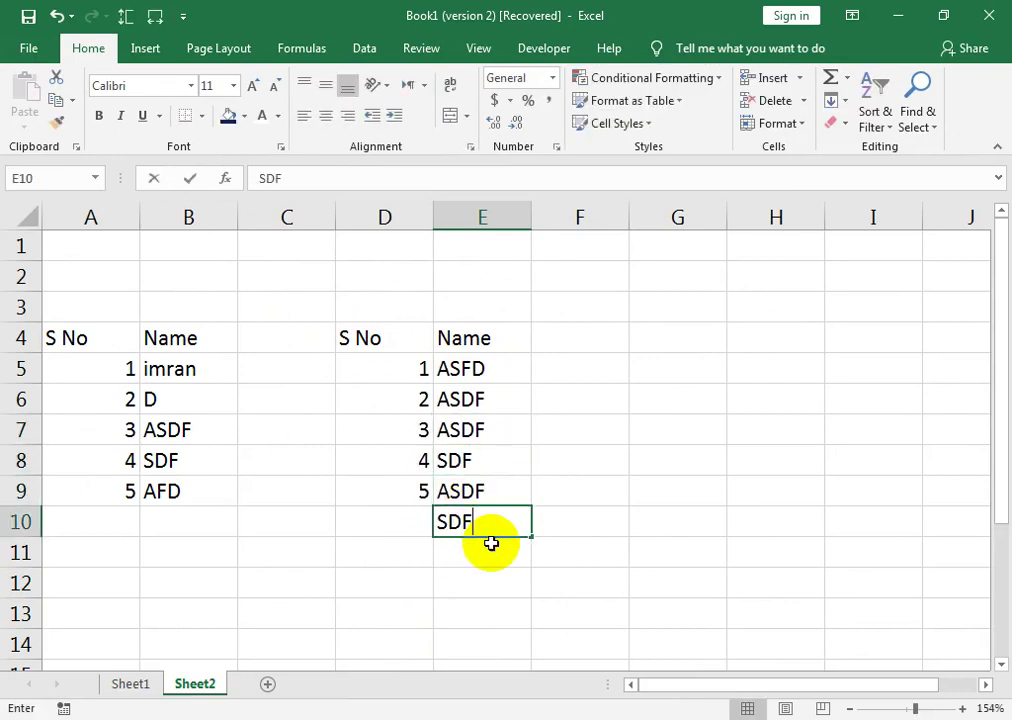
pyautogui.press('Return')
pyautogui.write('ASFD')
pyautogui.press('Return')
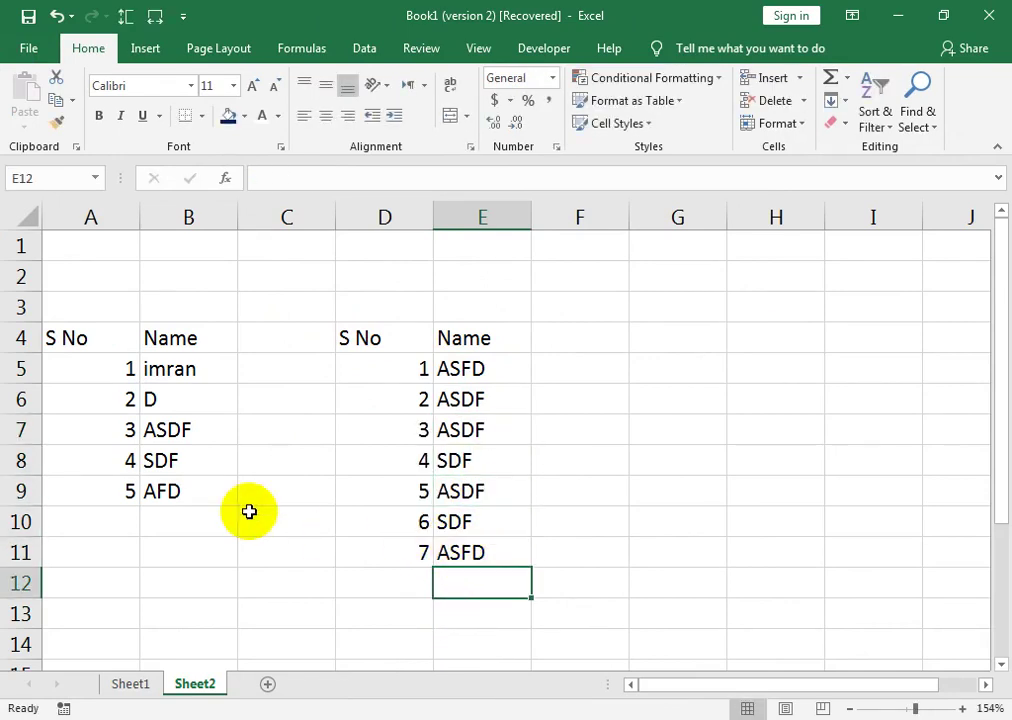
# - Delete rows 6 to 8 to compare how both serial number formulas react, and undo the deletion
pyautogui.moveTo(38, 372); pyautogui.dragTo(18, 460)
pyautogui.rightClick(22, 399)
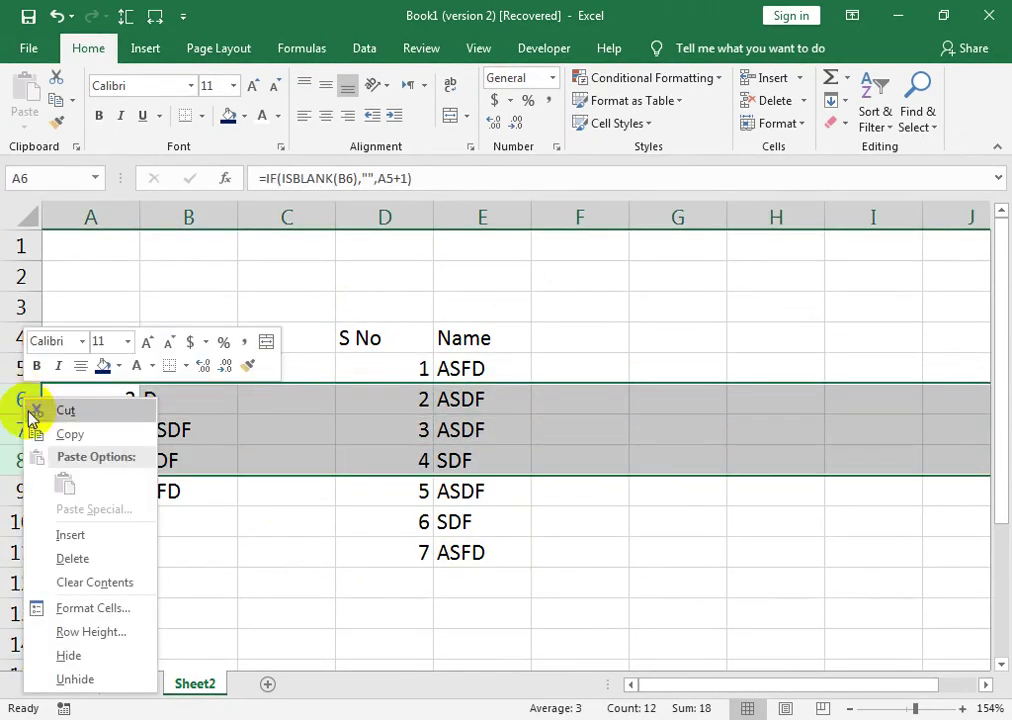
pyautogui.click(72, 558)
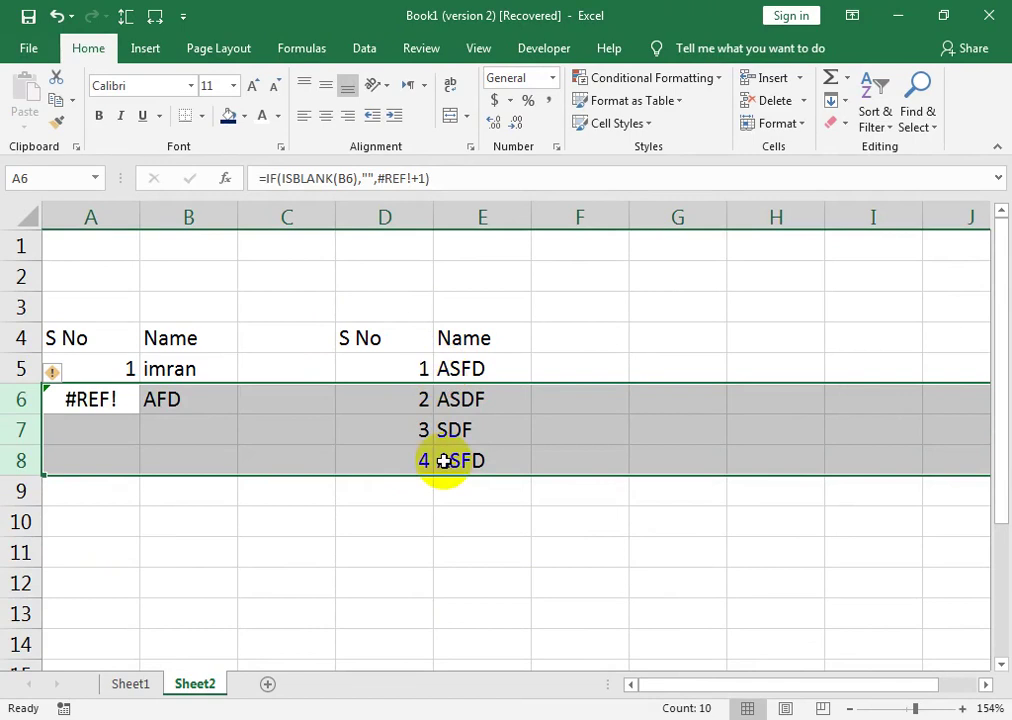
pyautogui.hotkey('ctrl', 'z')
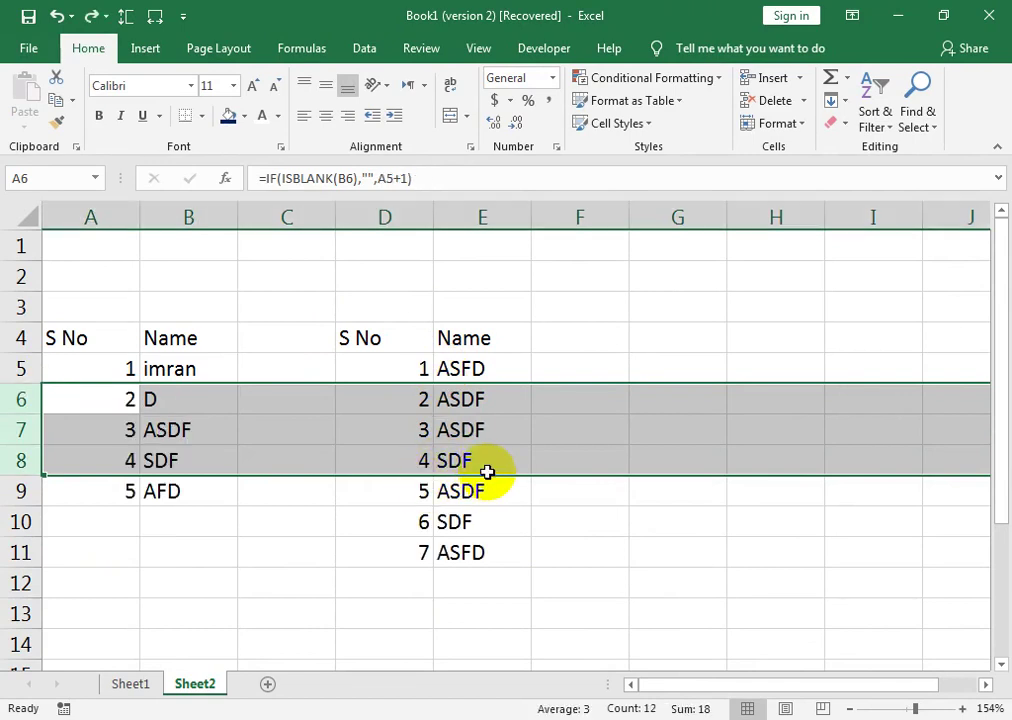
# - Examine the serial number formula in D6 without changing it
pyautogui.click(464, 400)
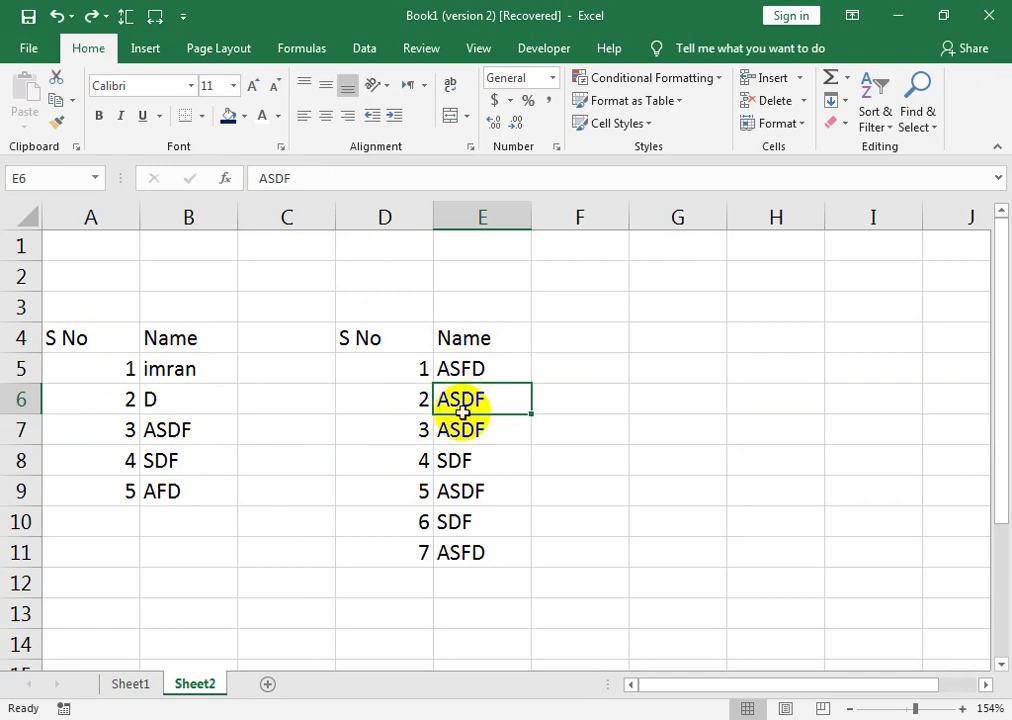
pyautogui.doubleClick(407, 400)
pyautogui.write('=IF(ISBLANK(E6),"",ROW()-ROW($D$4))')
pyautogui.press('Return')
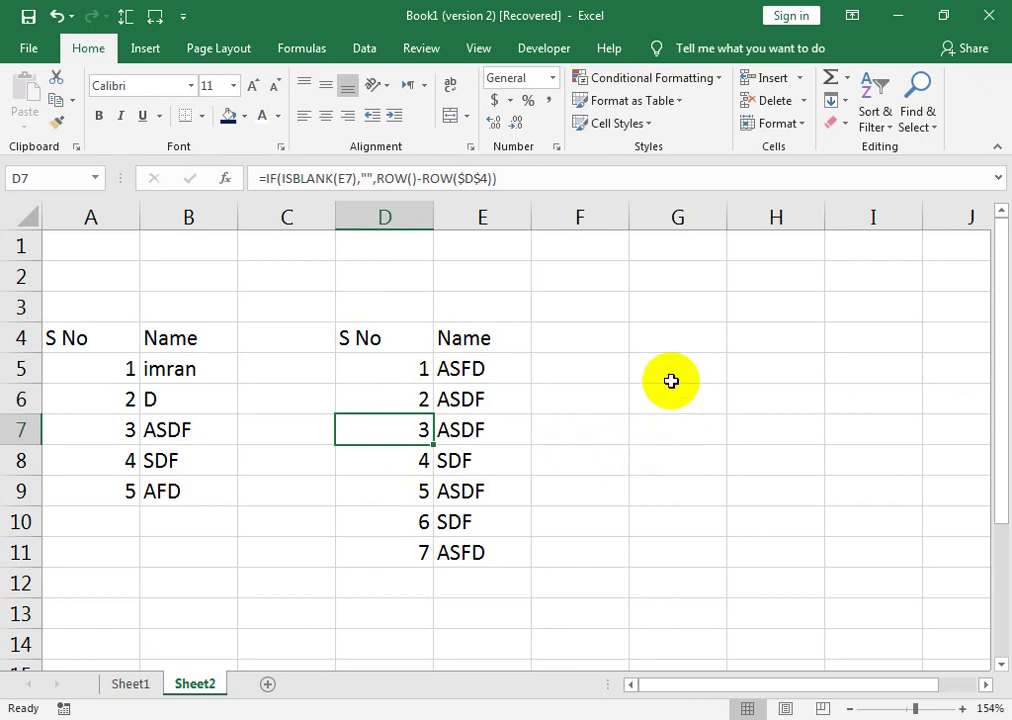
# - Enter "S no" in G4 and "N" in H4 as headers for a third table
pyautogui.click(672, 340)
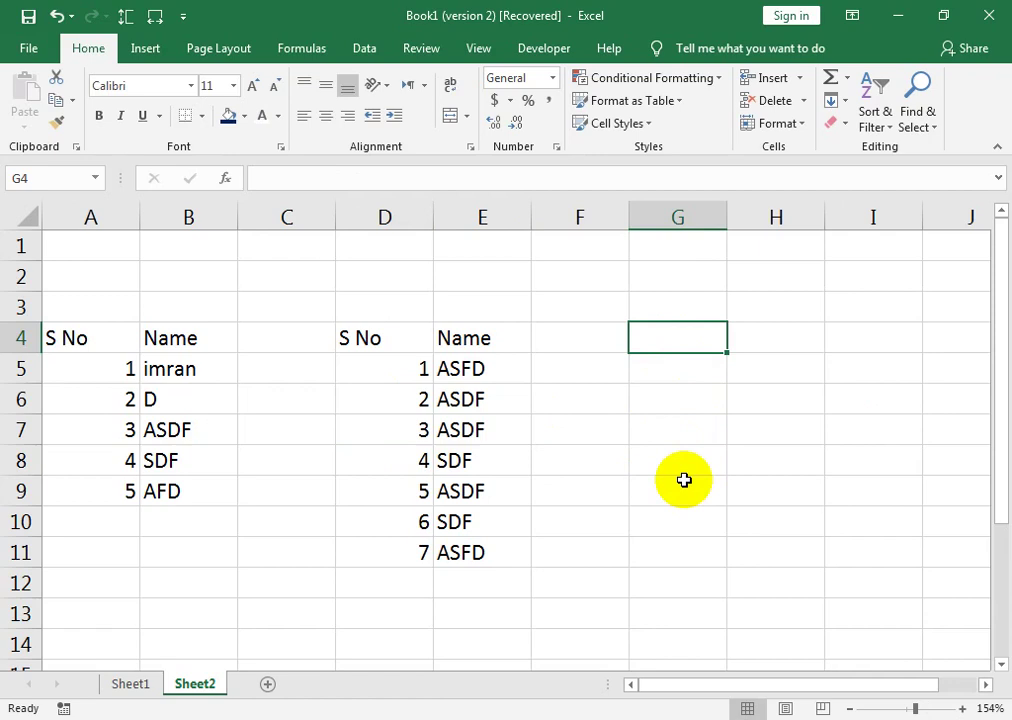
pyautogui.write('S nO')
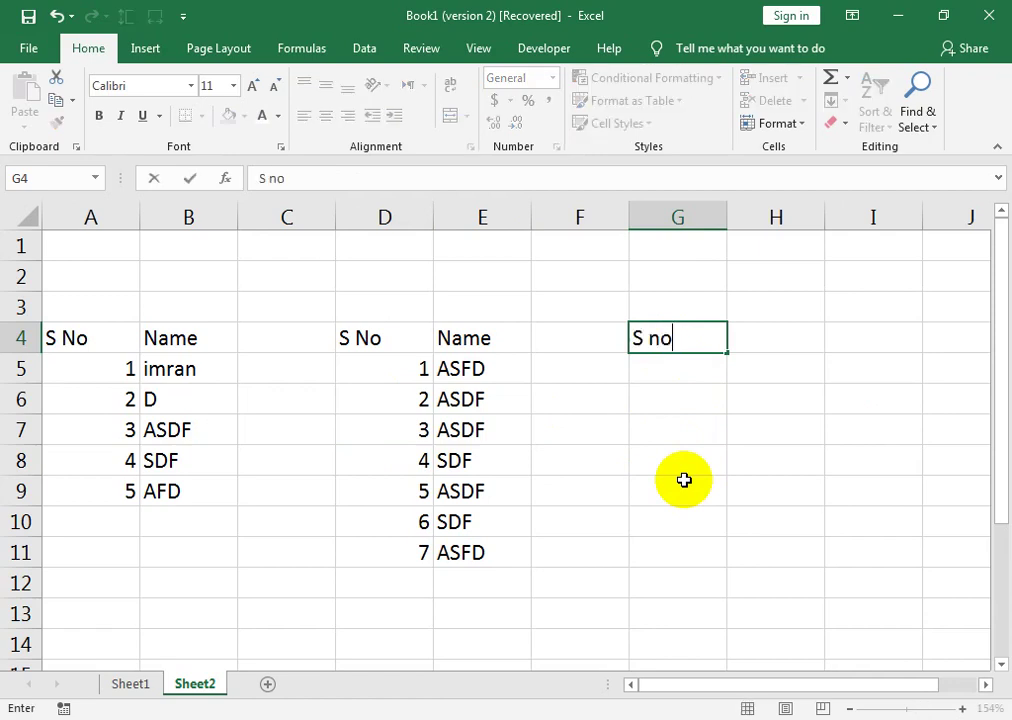
pyautogui.press('Tab')
pyautogui.write('N')
pyautogui.press('Tab')
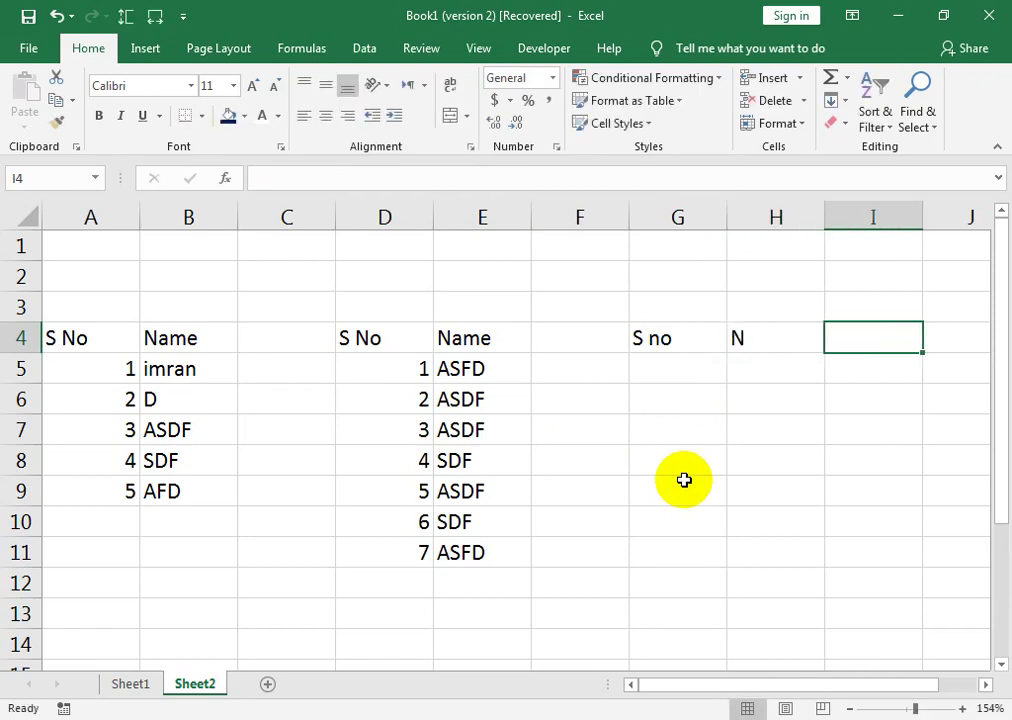
pyautogui.write('ame')
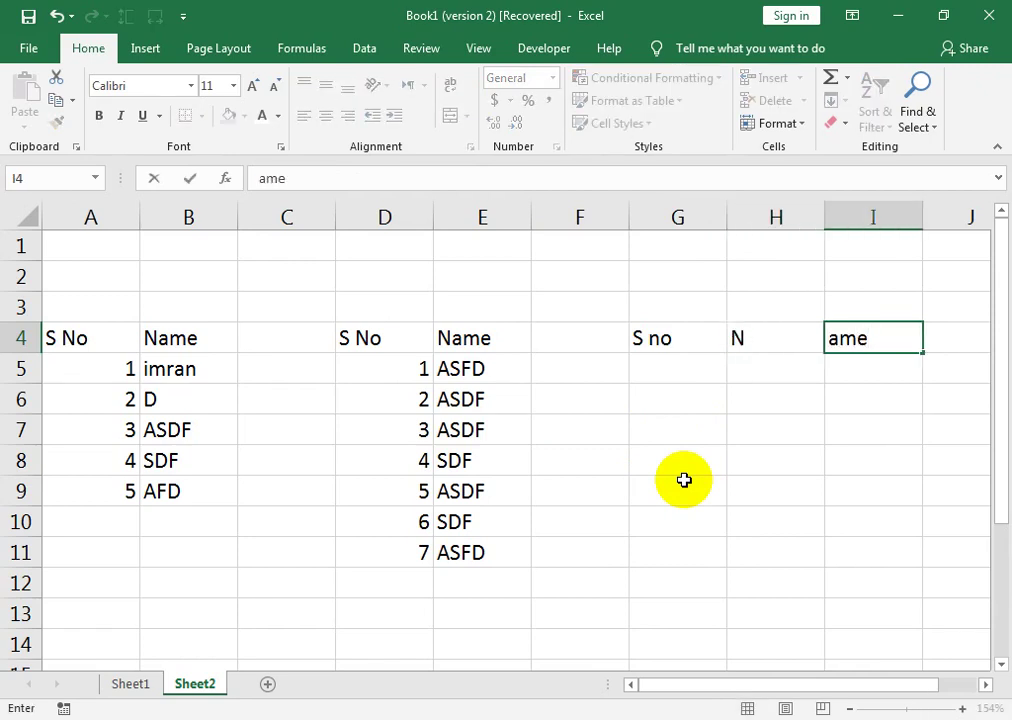
pyautogui.press('Left')
pyautogui.press('Right')
pyautogui.press('Left')
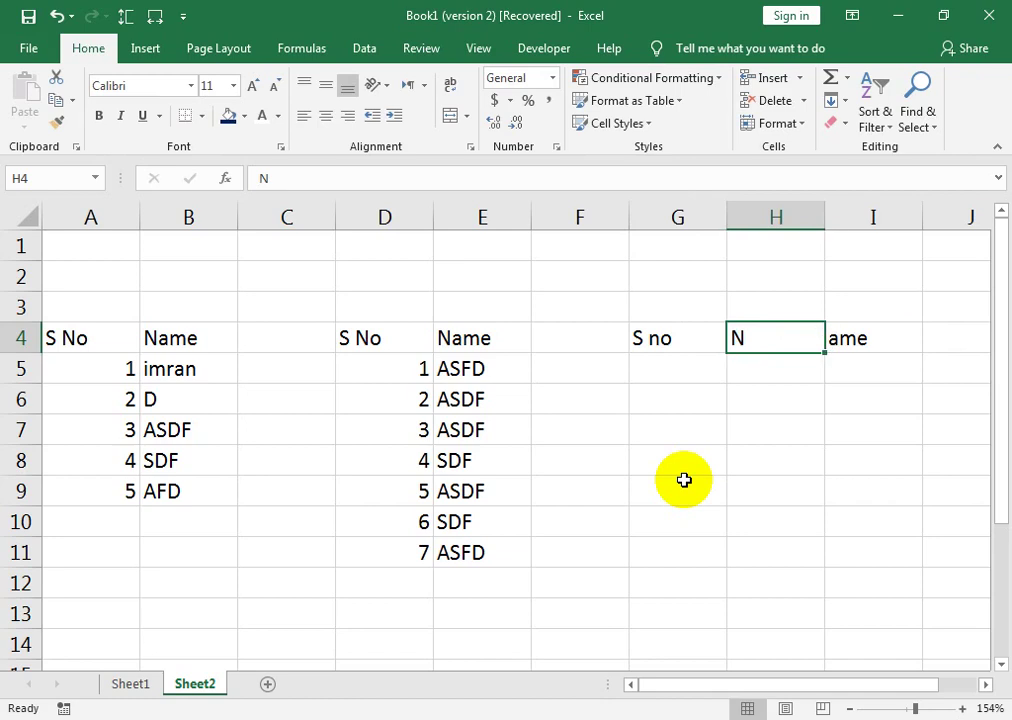
pyautogui.press('Right')
pyautogui.press('Delete')
# - Complete the third table's header in H4 as "Name", with the stray "ame" cleared from I4
pyautogui.press('Left')
pyautogui.press('F2')
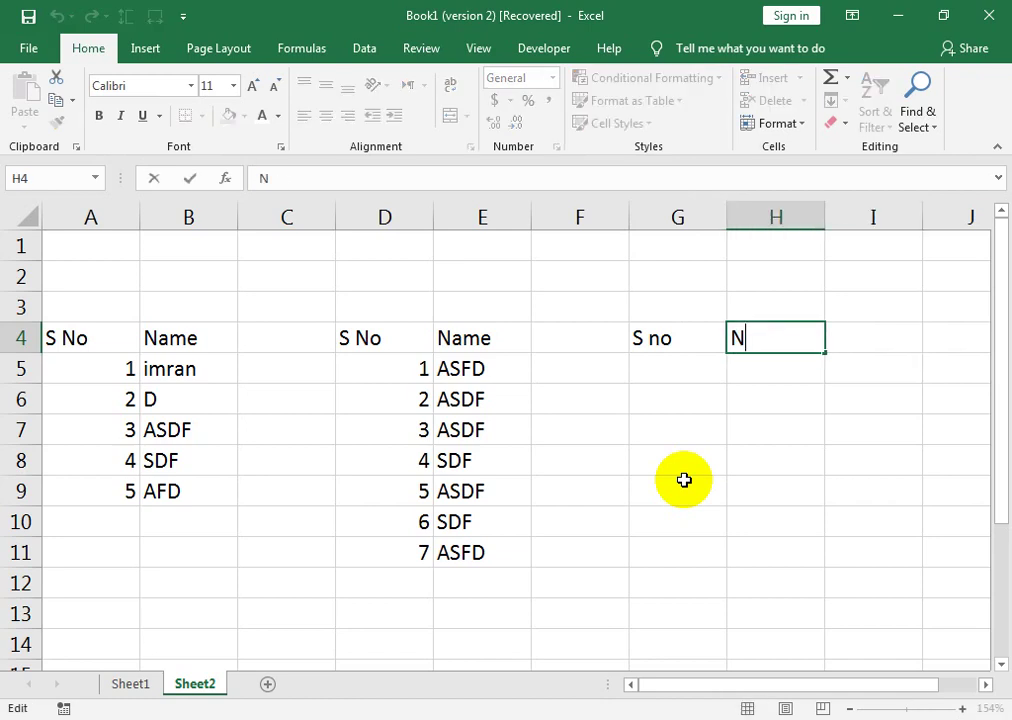
pyautogui.write('ame')
pyautogui.press('Return')
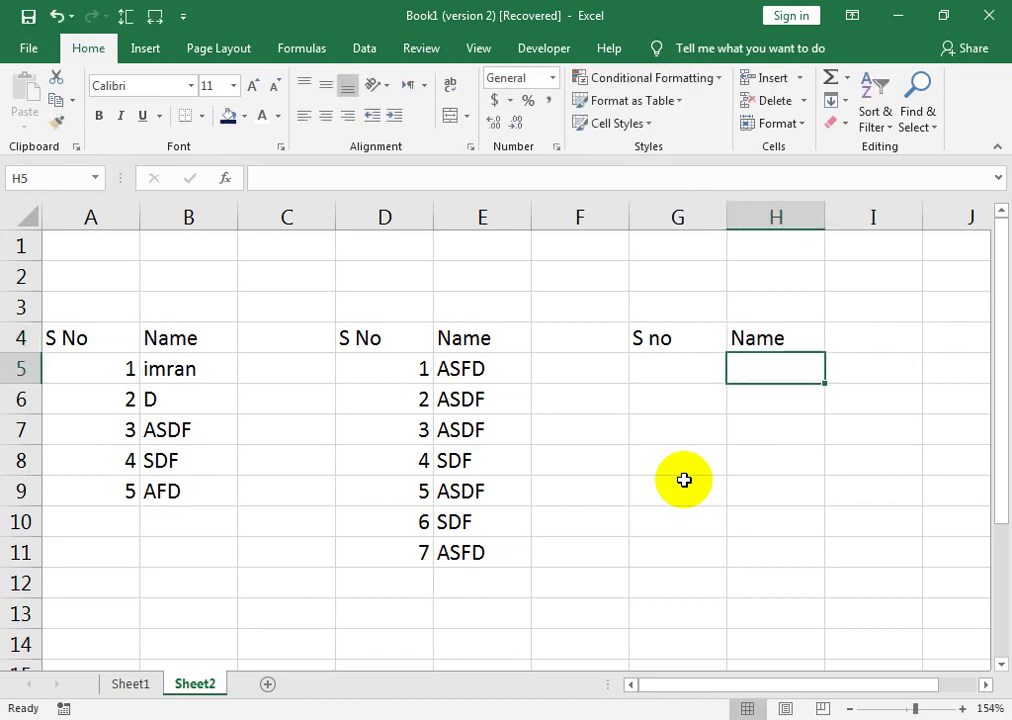
# - Enter 1 as the first serial number in G5 and a sample first name in H5
pyautogui.press('Left')
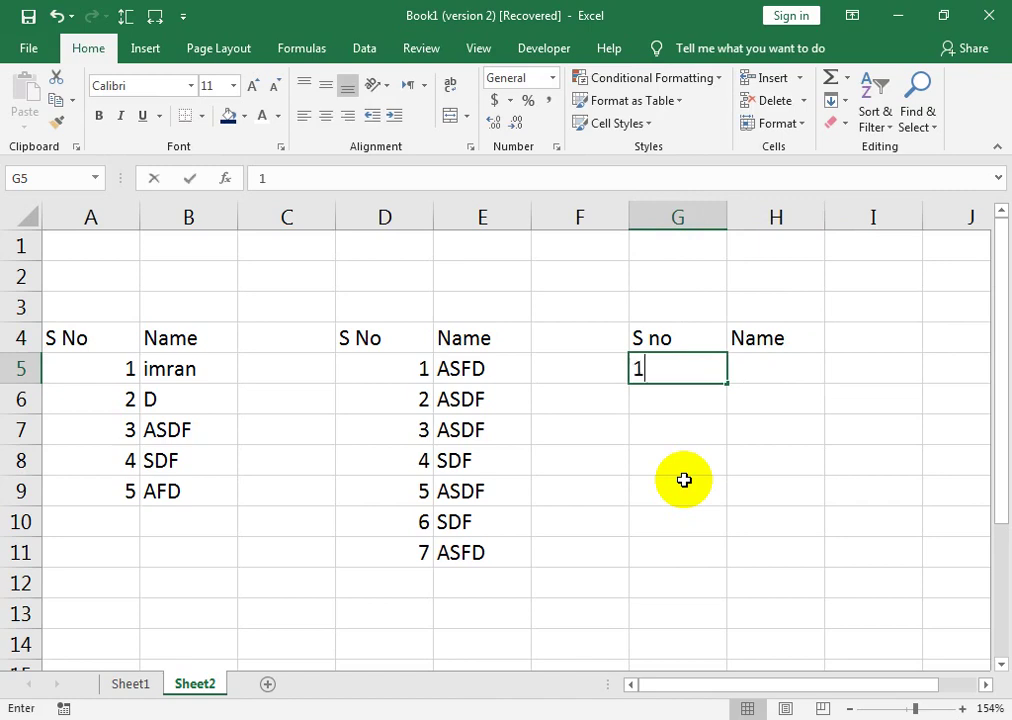
pyautogui.write('1')
pyautogui.press('Tab')
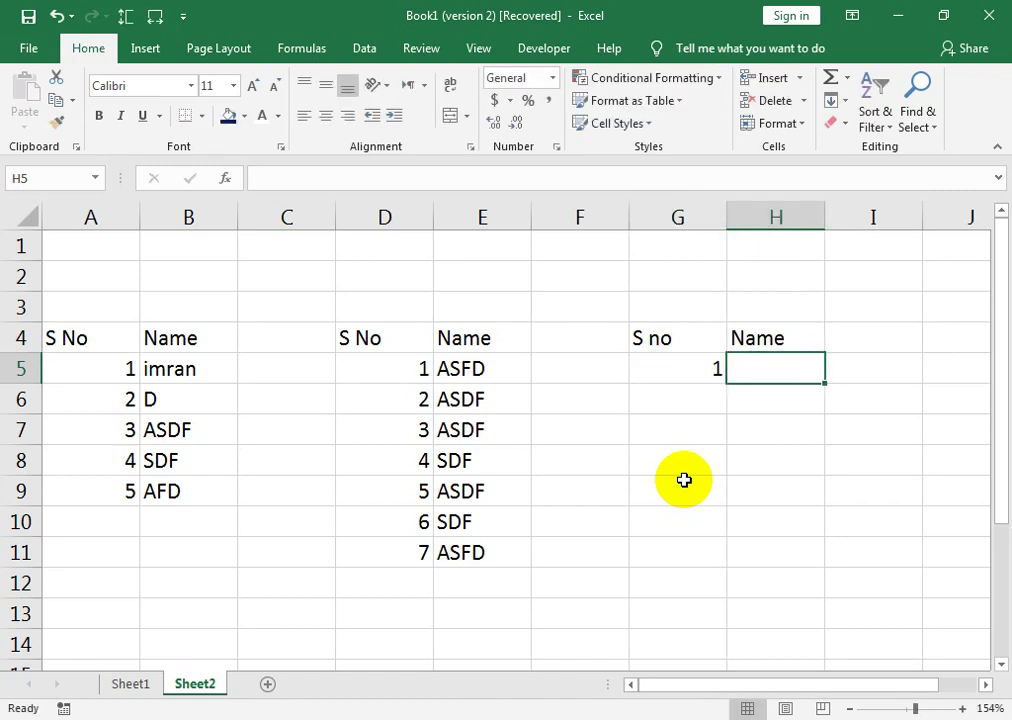
pyautogui.write('Amed')
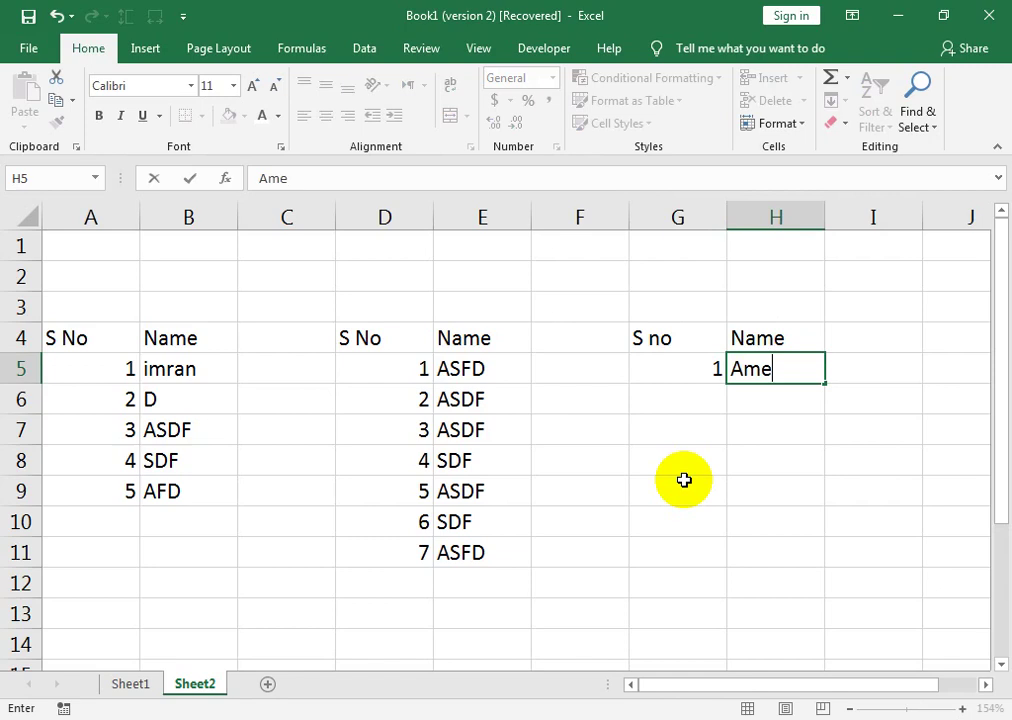
pyautogui.press('BackSpace')
pyautogui.press('BackSpace')
pyautogui.press('BackSpace')
pyautogui.write('hmed')
pyautogui.press('Return')
# - Start a formula in G6 that returns an empty text when the name is blank: =IF(ISBLANK(H6),"",
pyautogui.press('Left')
pyautogui.write('=f')
pyautogui.press('BackSpace')
pyautogui.write('if(')
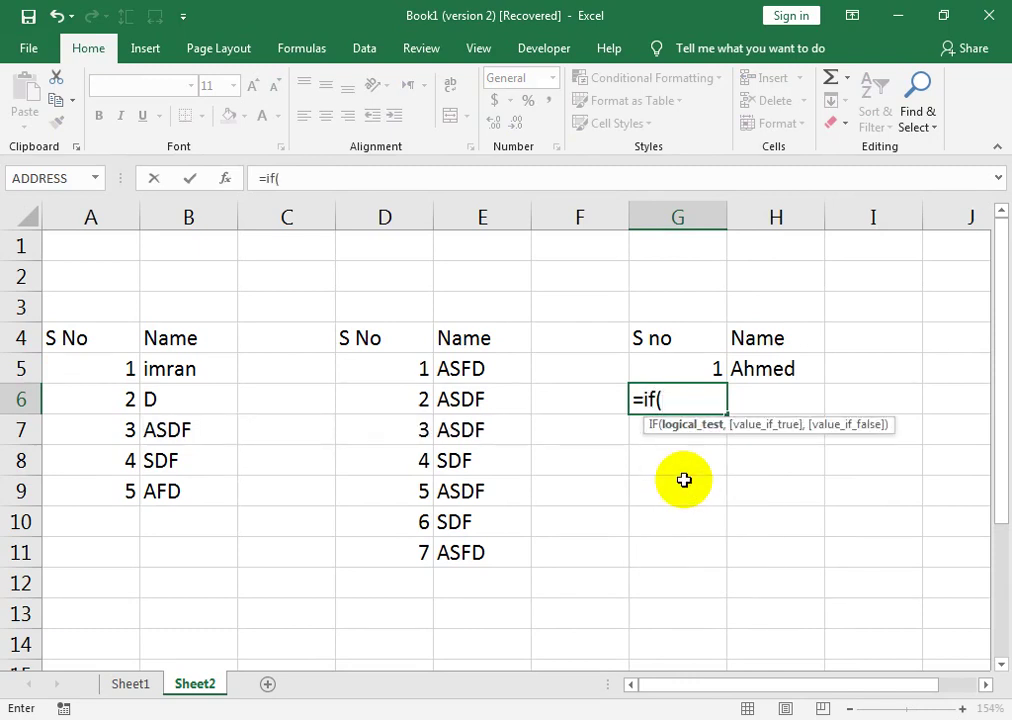
pyautogui.write('is')
pyautogui.press('Tab')
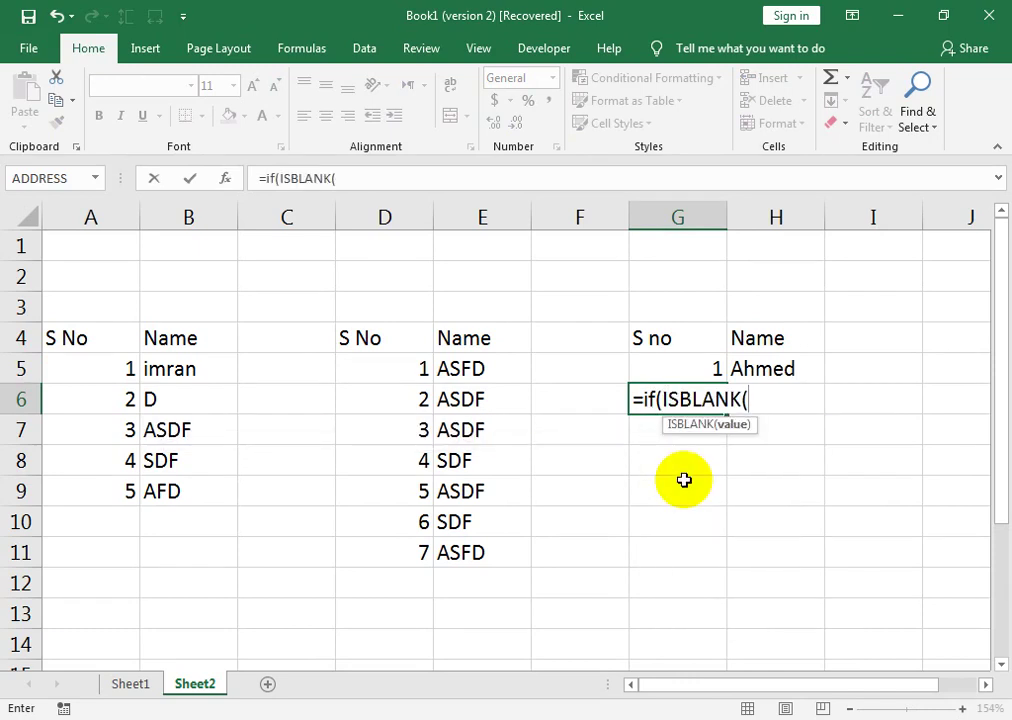
pyautogui.press('Right')
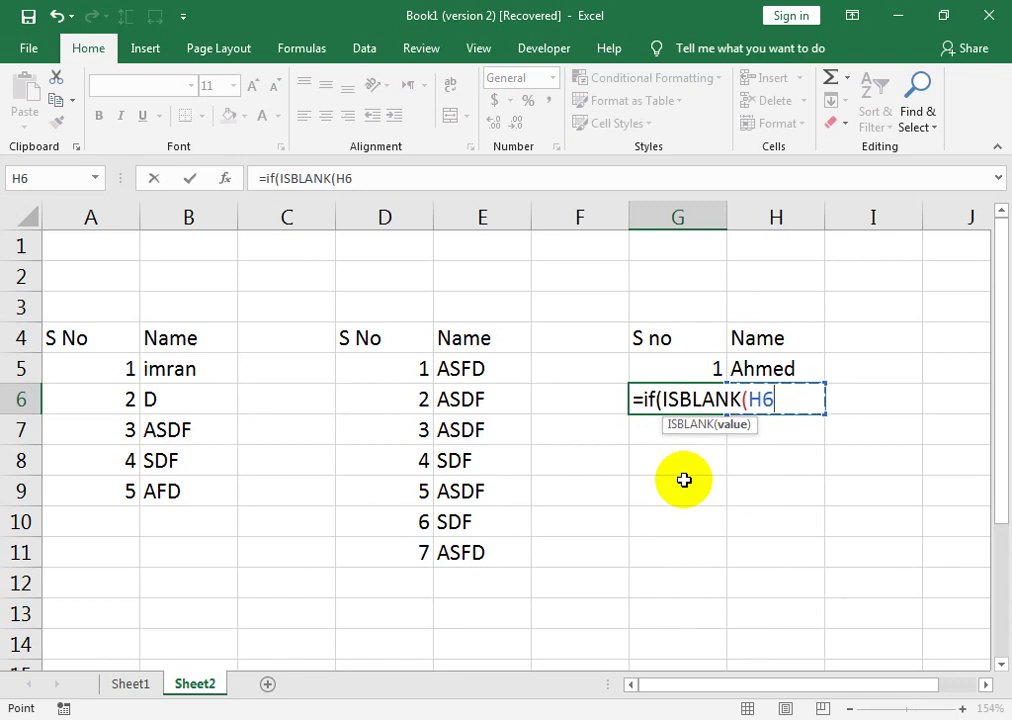
pyautogui.write(')')
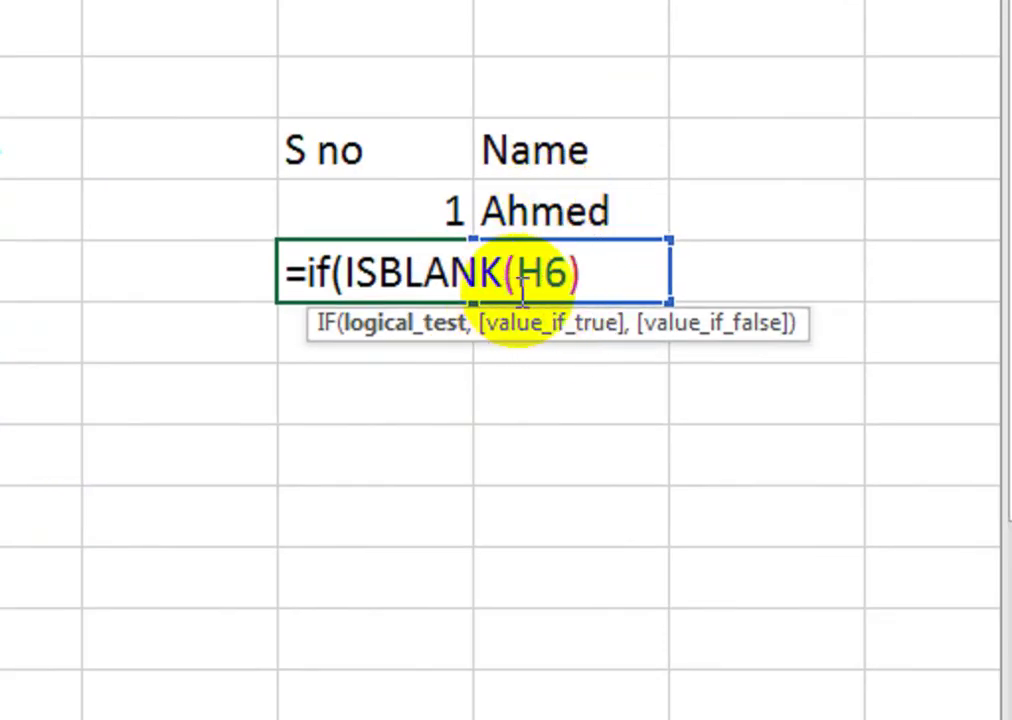
pyautogui.write(',')
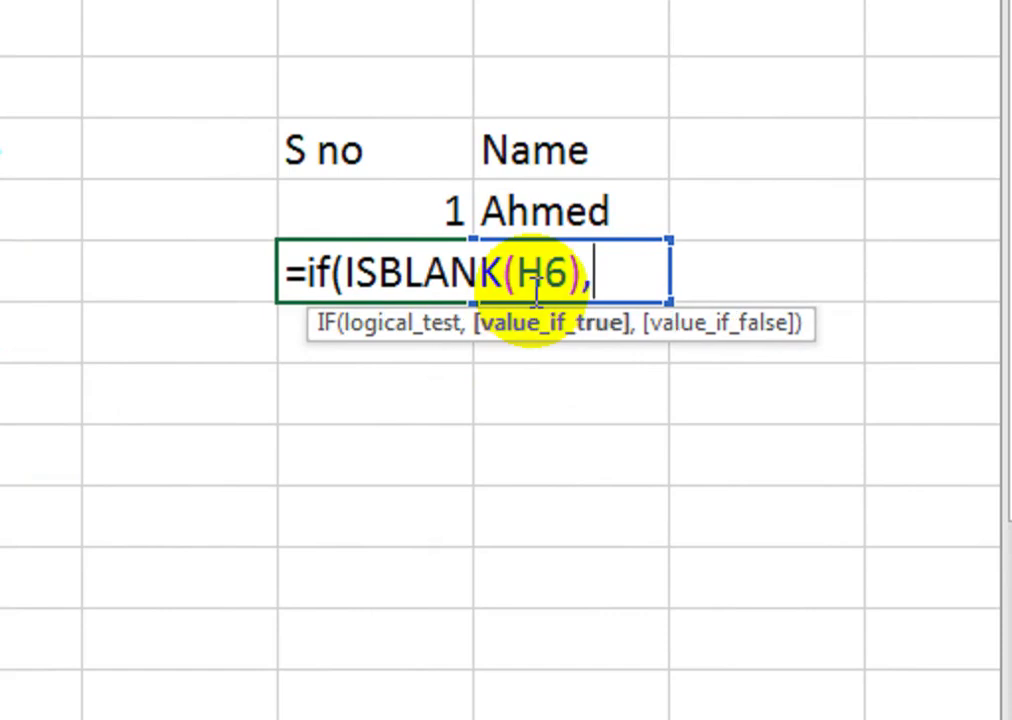
pyautogui.write('""')
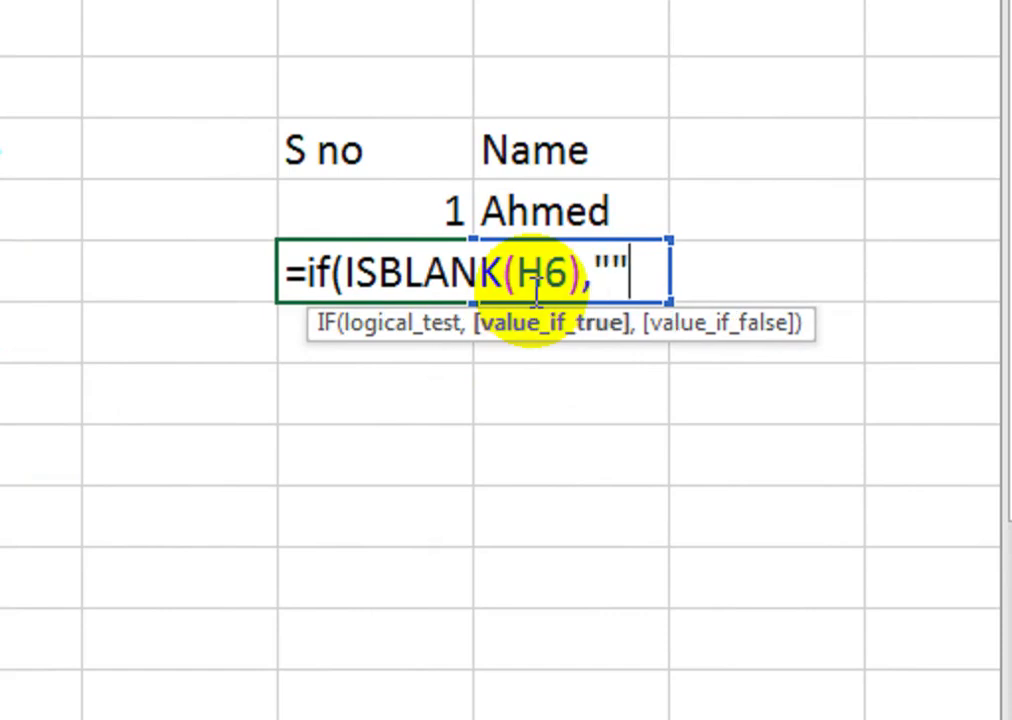
pyautogui.write(',')
# - Add a MAX function over the range G5:G5 as the formula's value-if-false argument
pyautogui.write('max9')
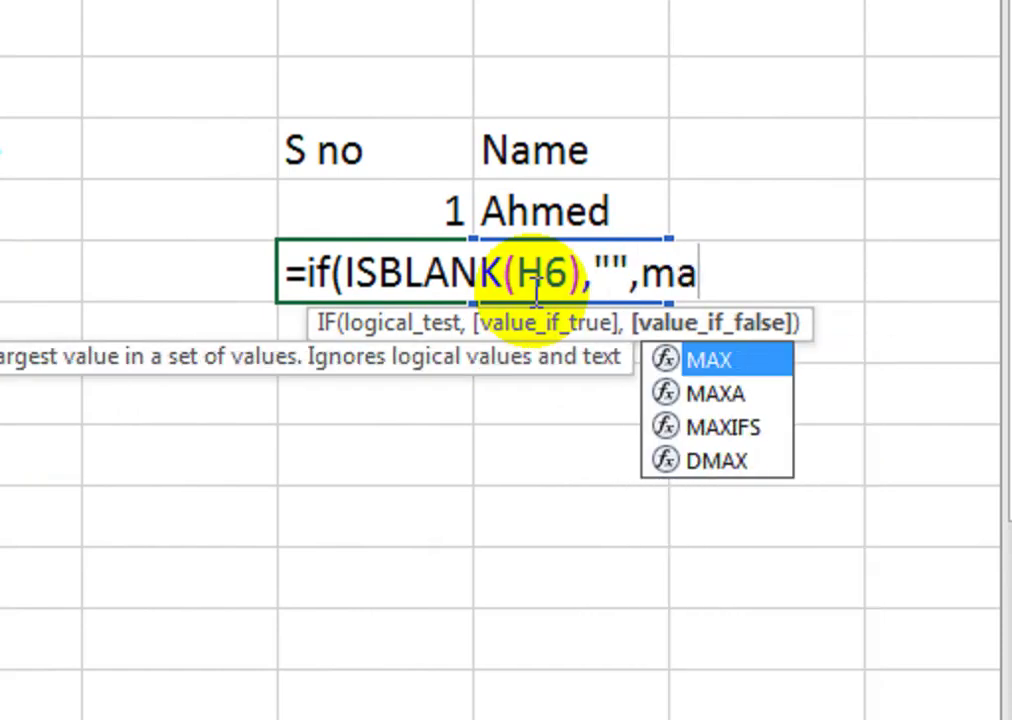
pyautogui.rightClick(538, 300)
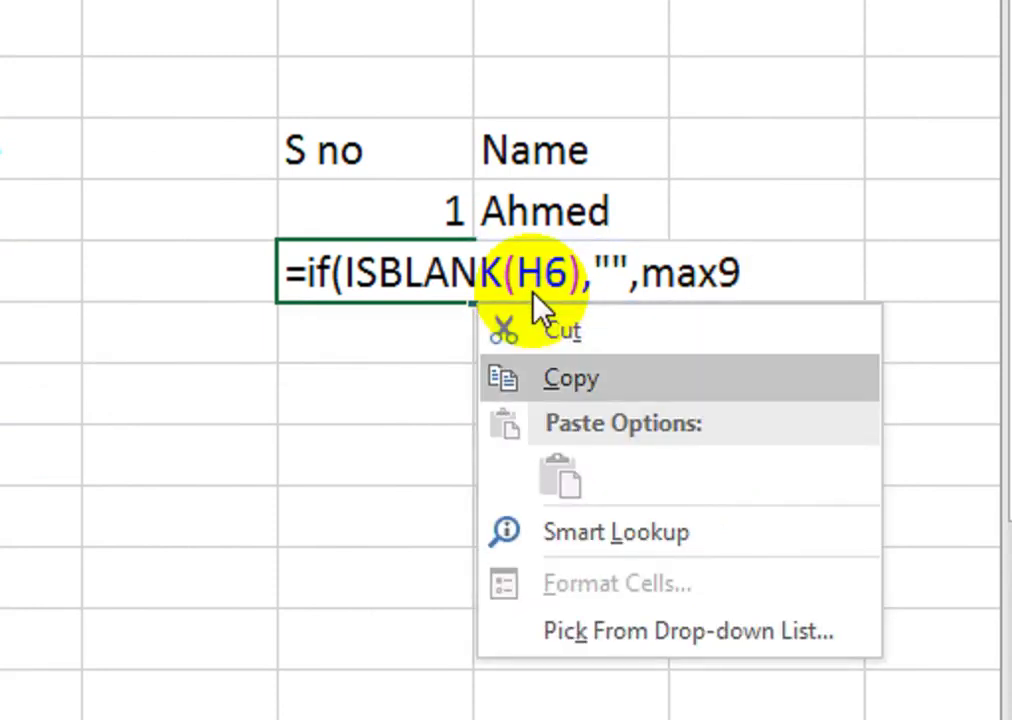
pyautogui.press('Escape')
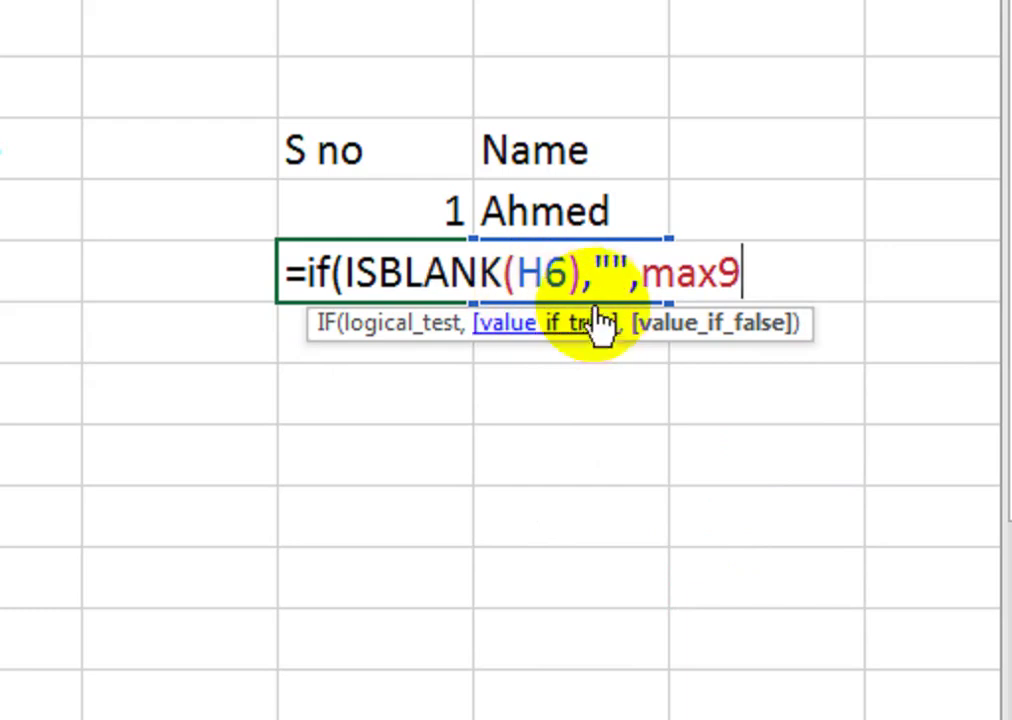
pyautogui.press('BackSpace')
pyautogui.write('(')
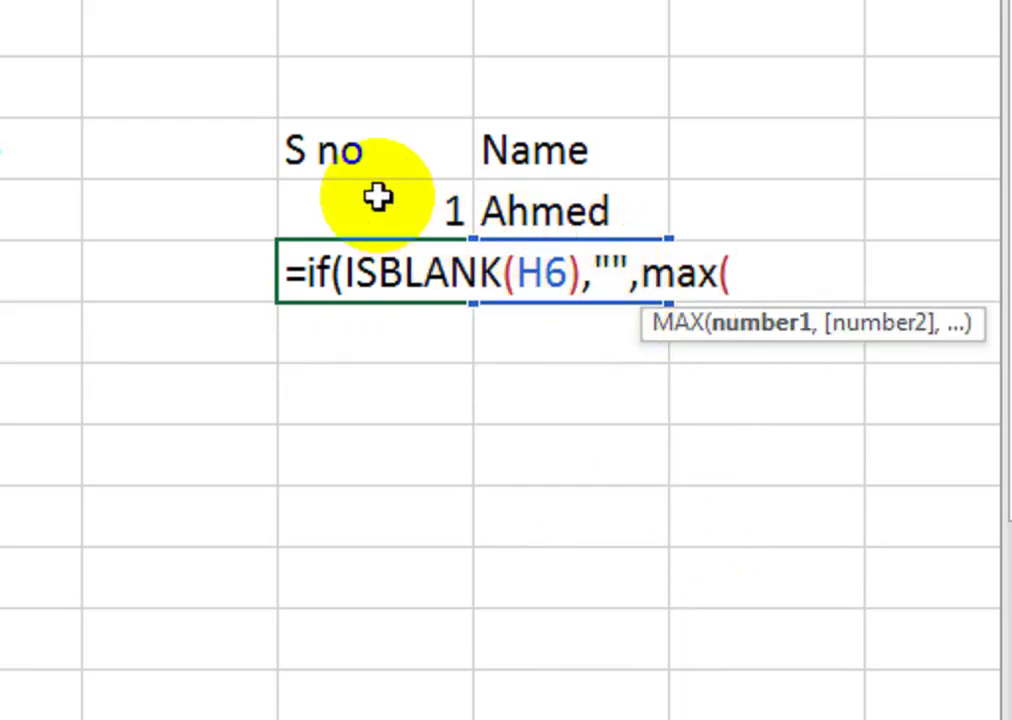
pyautogui.click(377, 199)
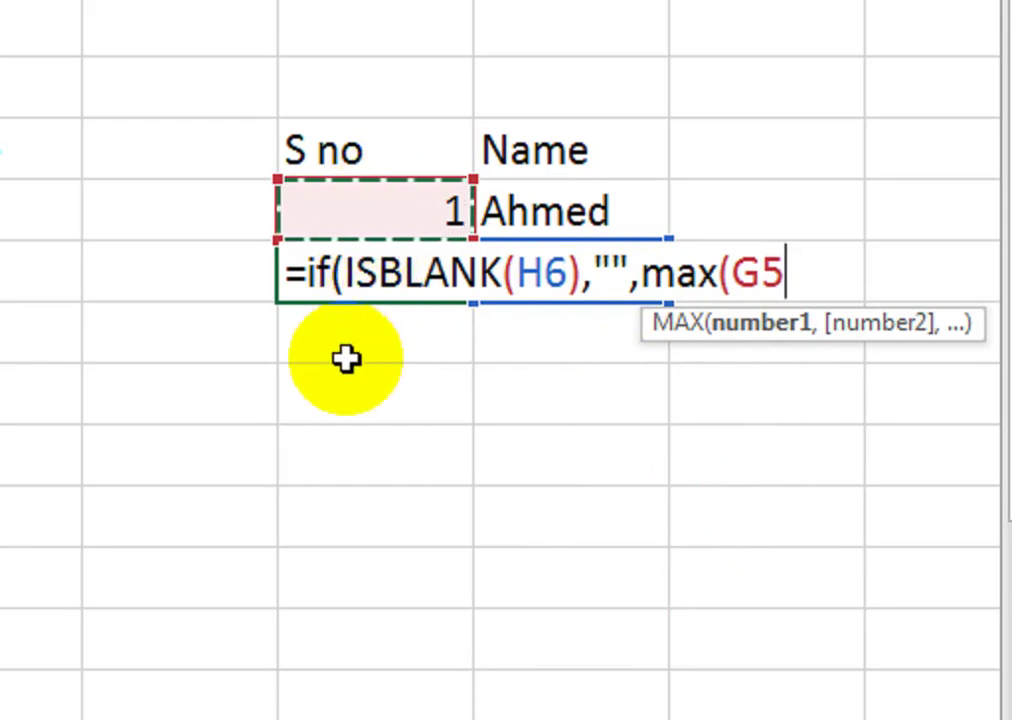
pyautogui.write(':G5')
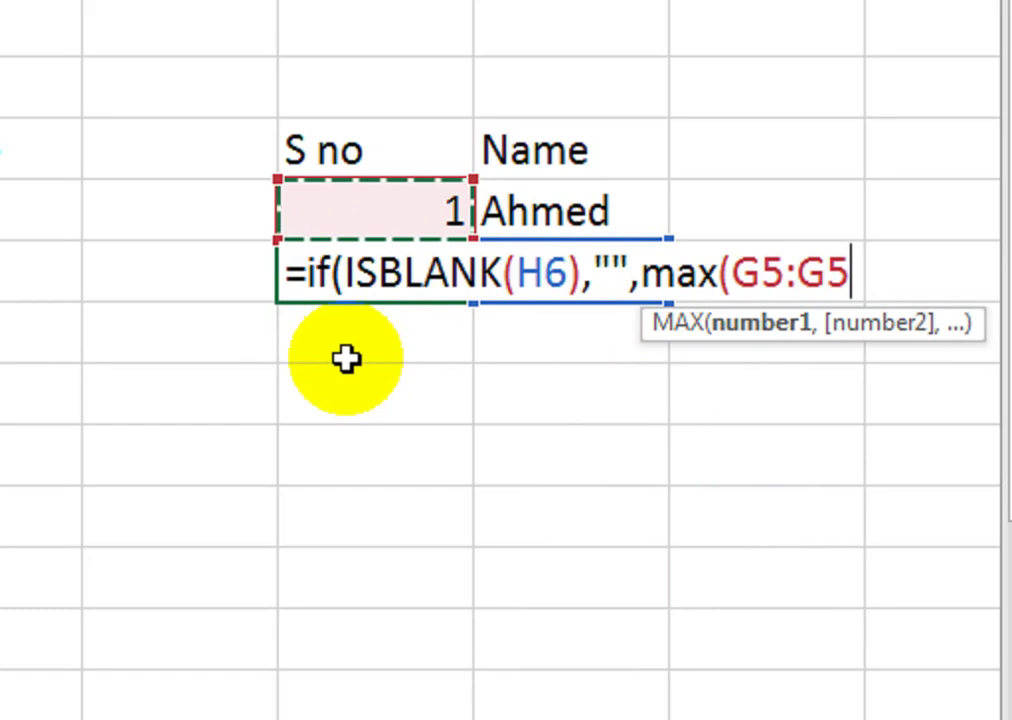
# - Make the second G5 reference absolute as $G$5, add 1 to the MAX result, and enter the formula
pyautogui.moveTo(817, 279); pyautogui.dragTo(793, 273)
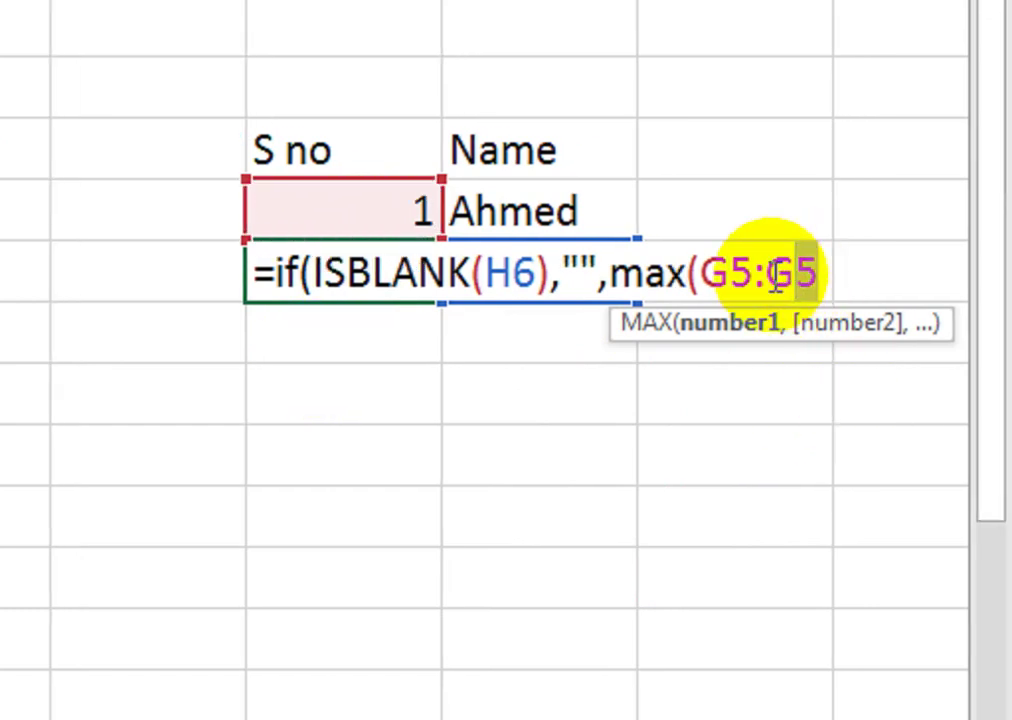
pyautogui.press('F4')
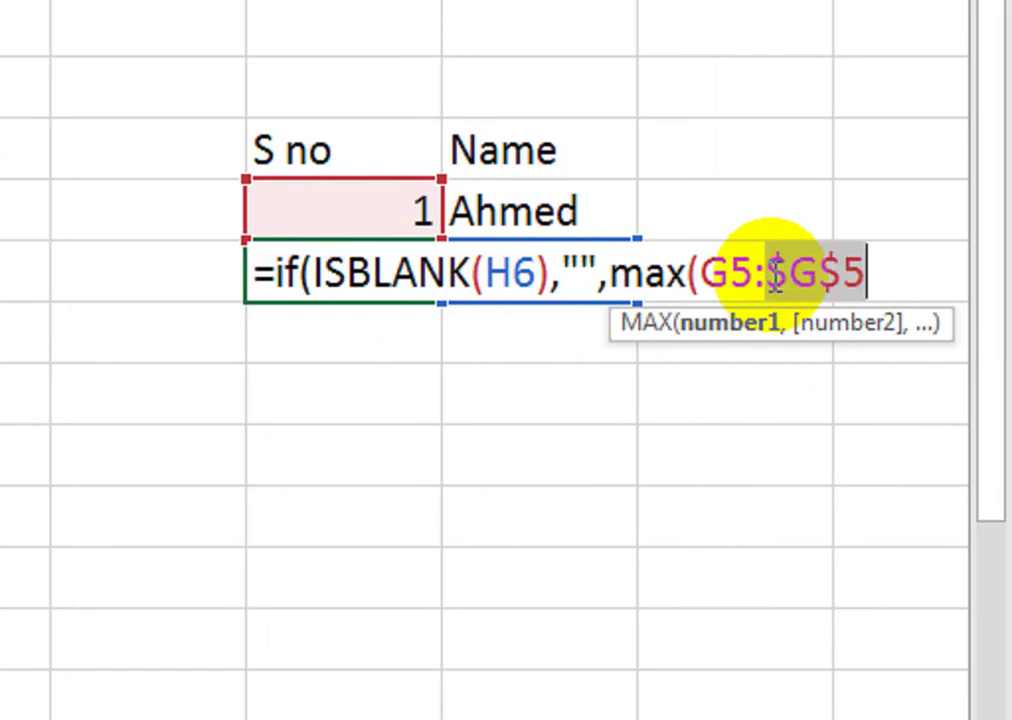
pyautogui.click(915, 265)
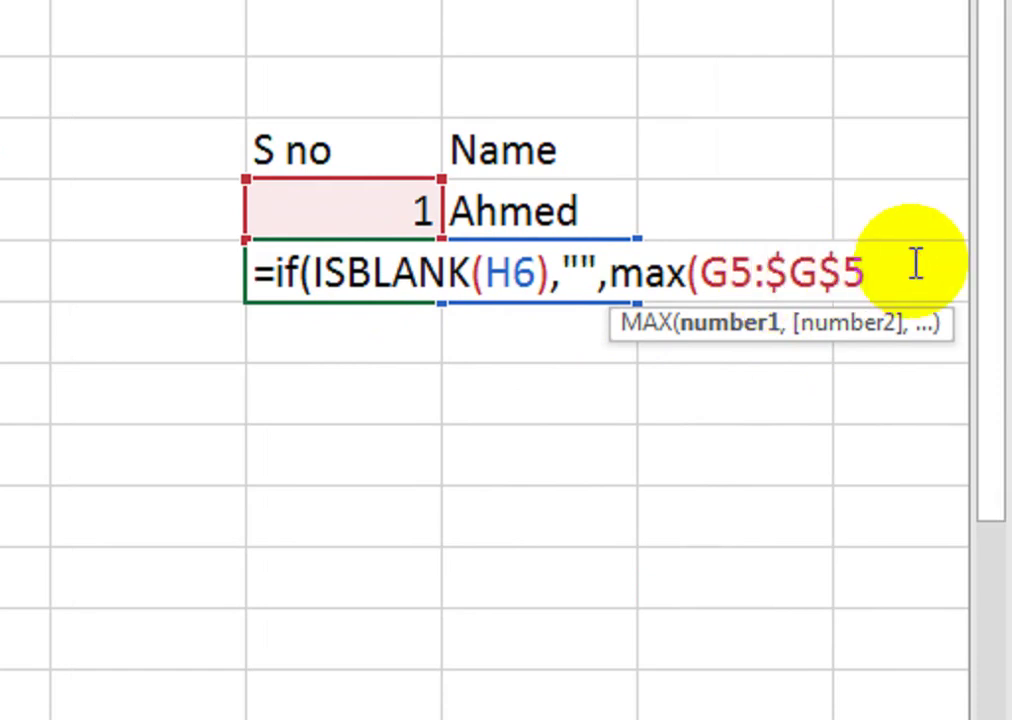
pyautogui.write(')')
pyautogui.write('+')
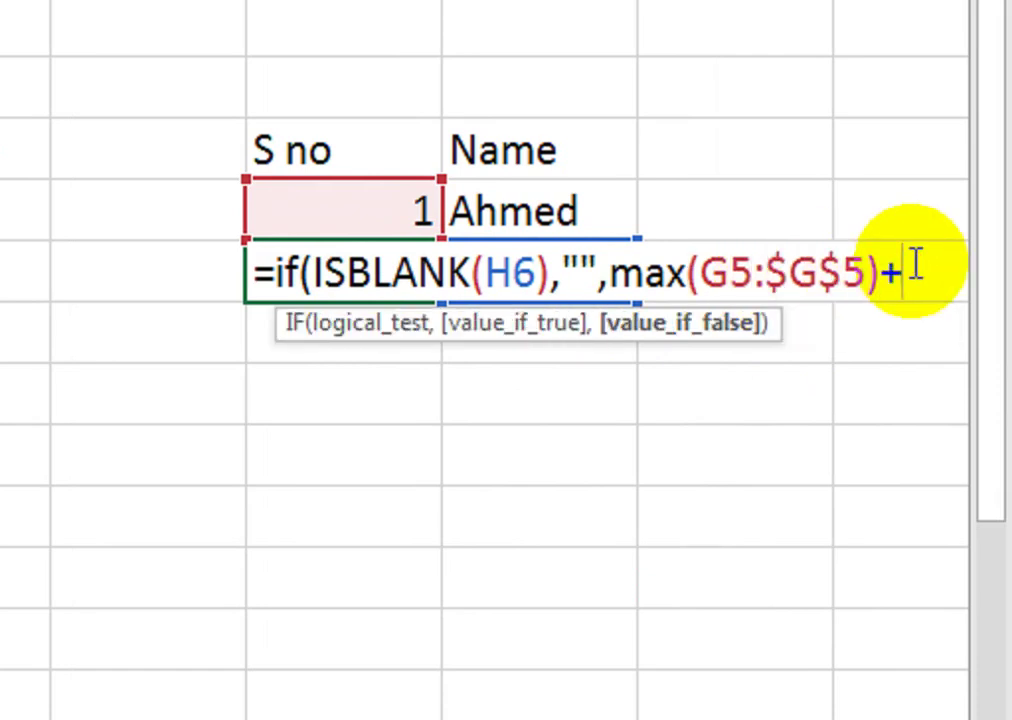
pyautogui.write('1)')
pyautogui.press('Return')
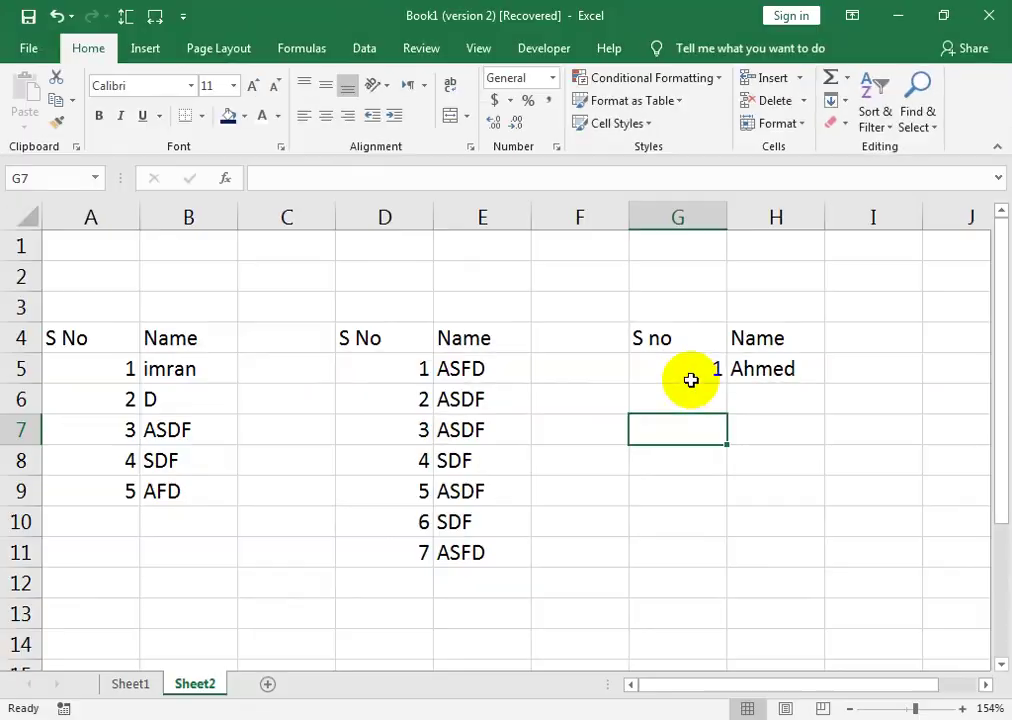
pyautogui.click(388, 229)
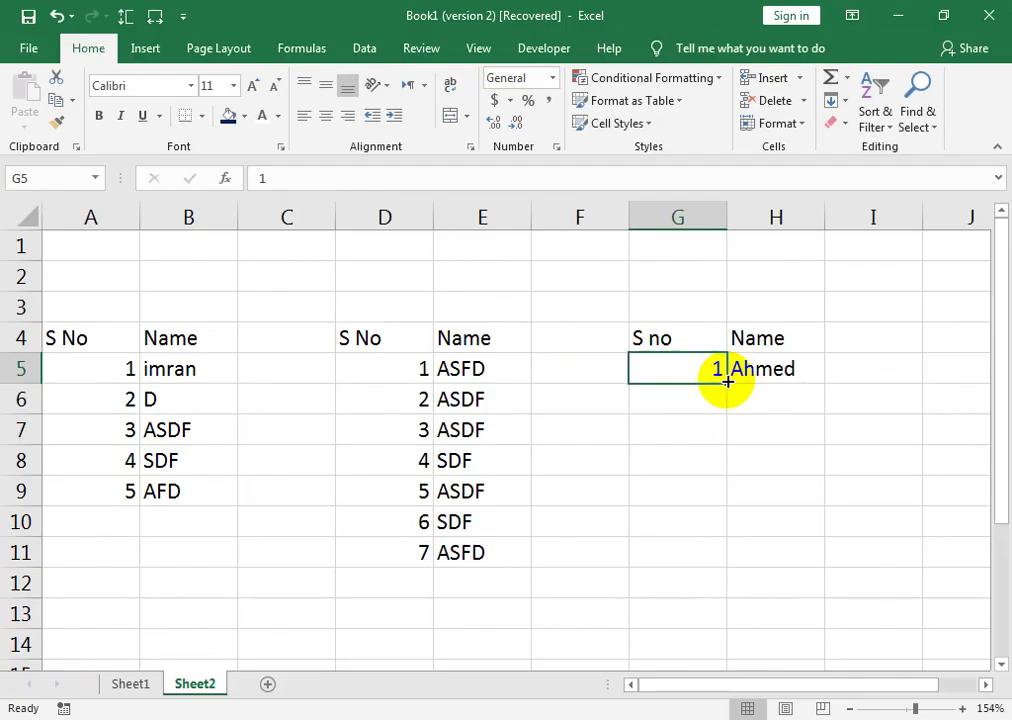
pyautogui.moveTo(728, 381); pyautogui.dragTo(756, 578)
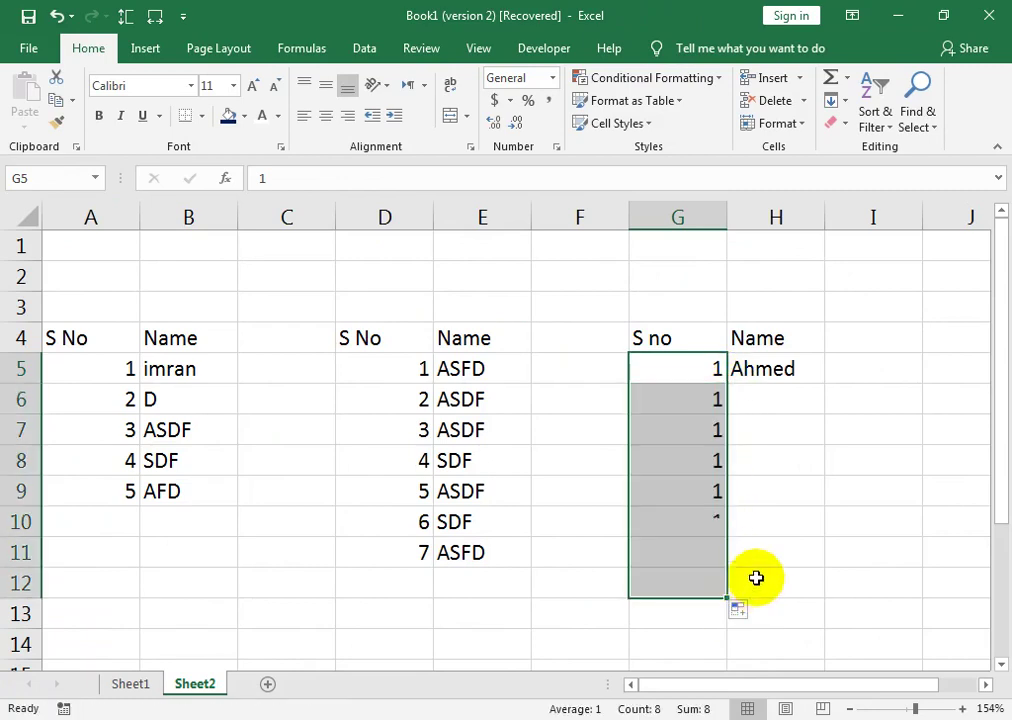
pyautogui.click(711, 403)
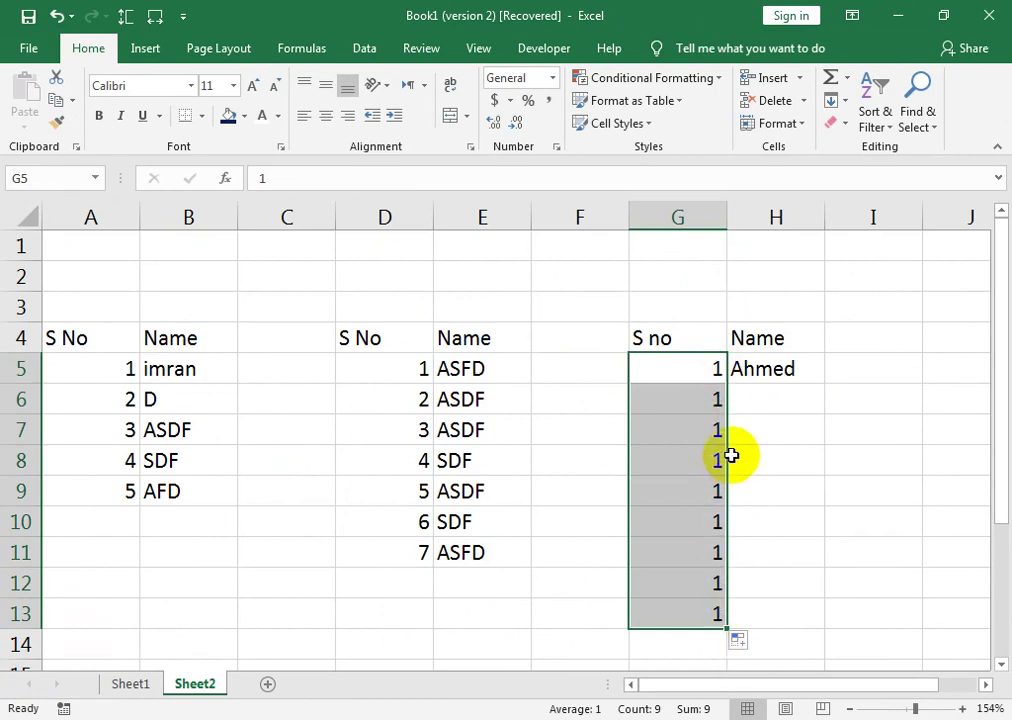
pyautogui.click(696, 397)
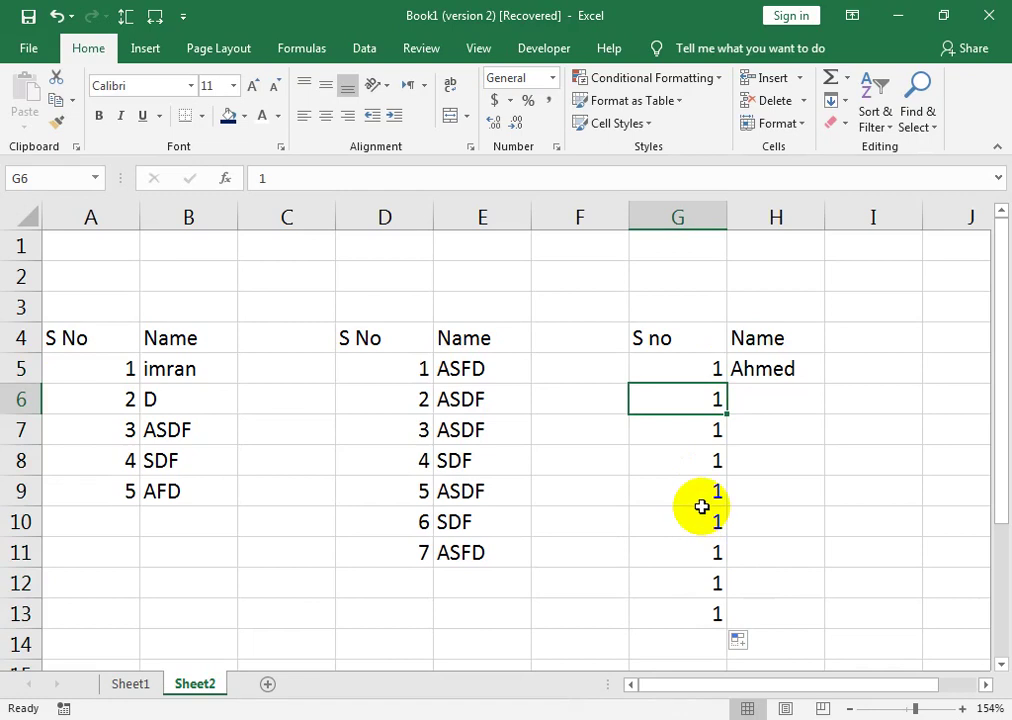
pyautogui.press('Up')
pyautogui.press('Up')
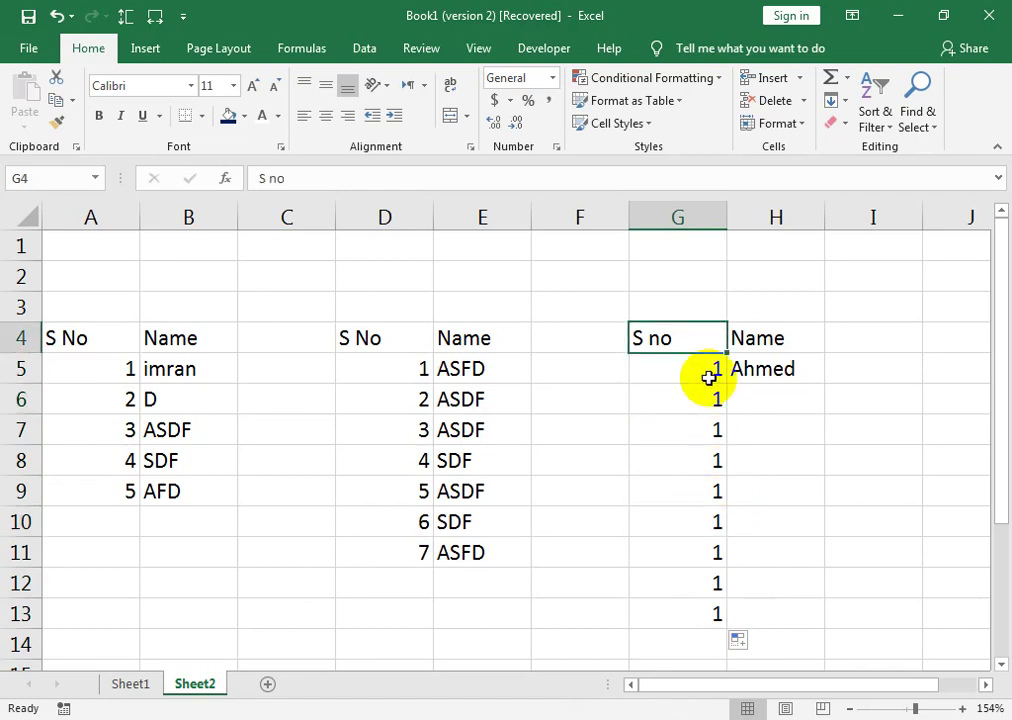
pyautogui.hotkey('ctrl', 'z')
# - Review the formula in G6 and fill it down through G13
pyautogui.click(703, 394)
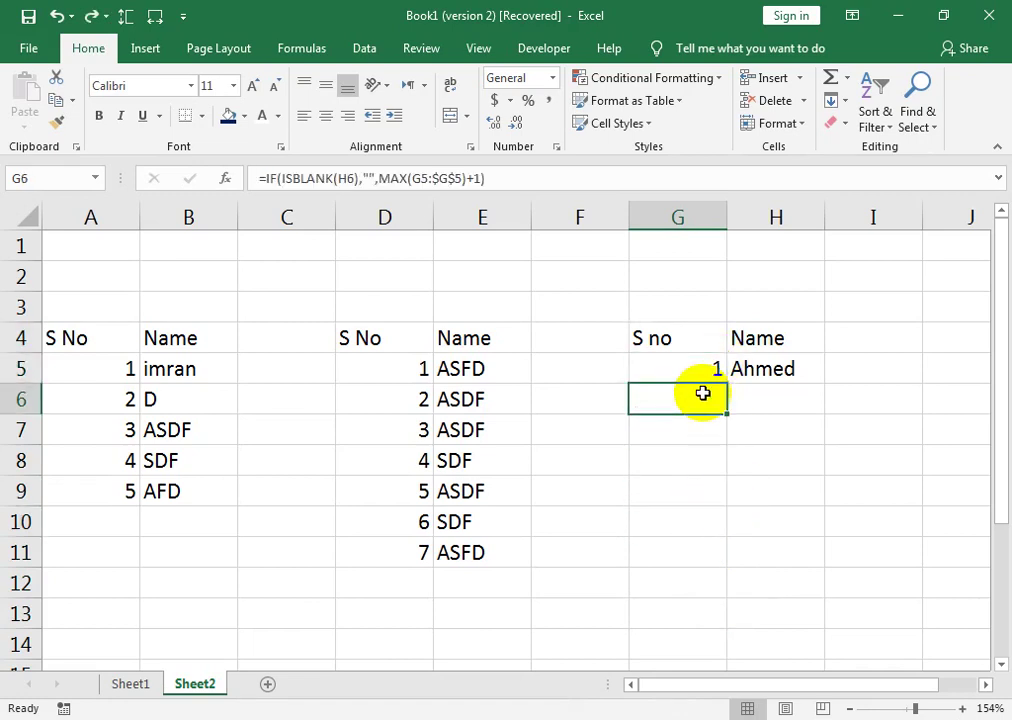
pyautogui.doubleClick(703, 396)
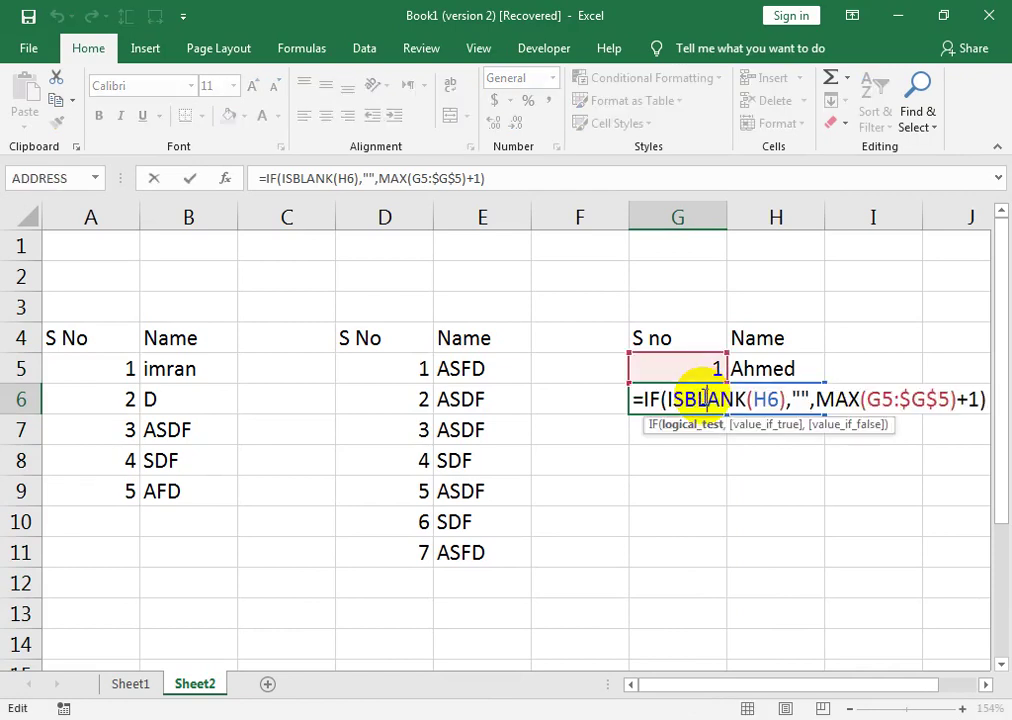
pyautogui.press('Return')
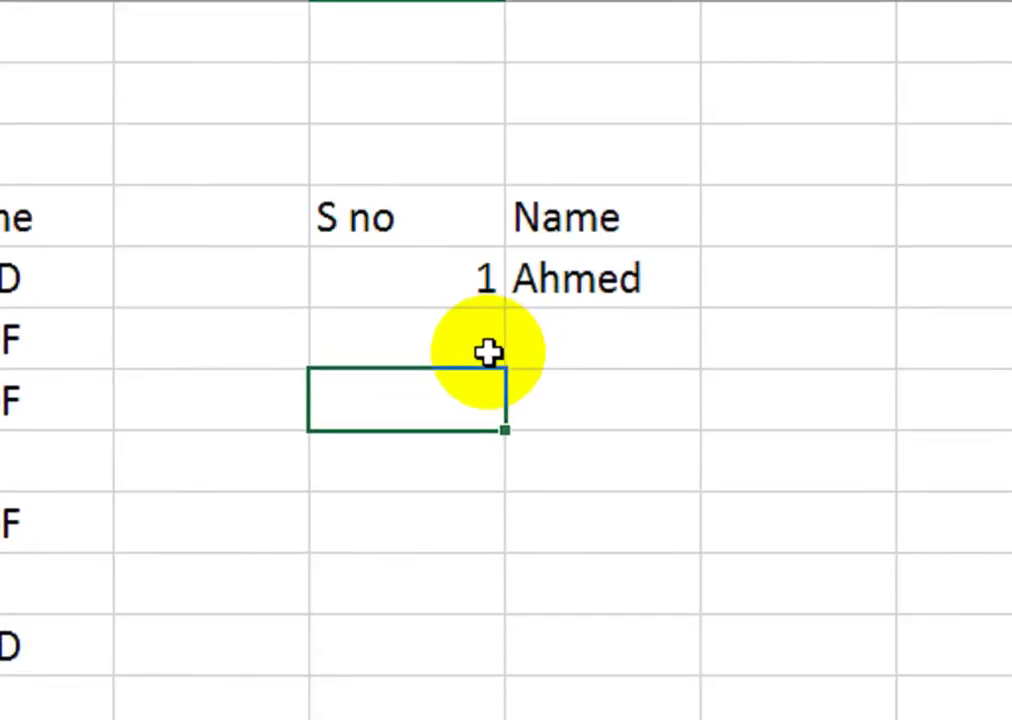
pyautogui.click(716, 404)
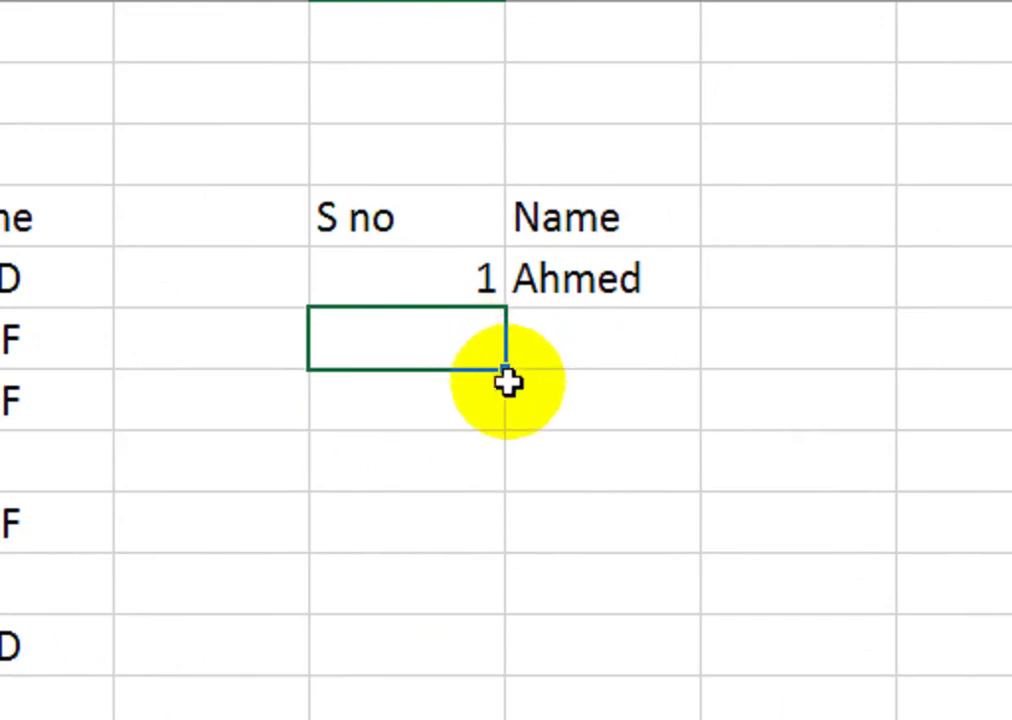
pyautogui.moveTo(507, 381); pyautogui.dragTo(450, 719)
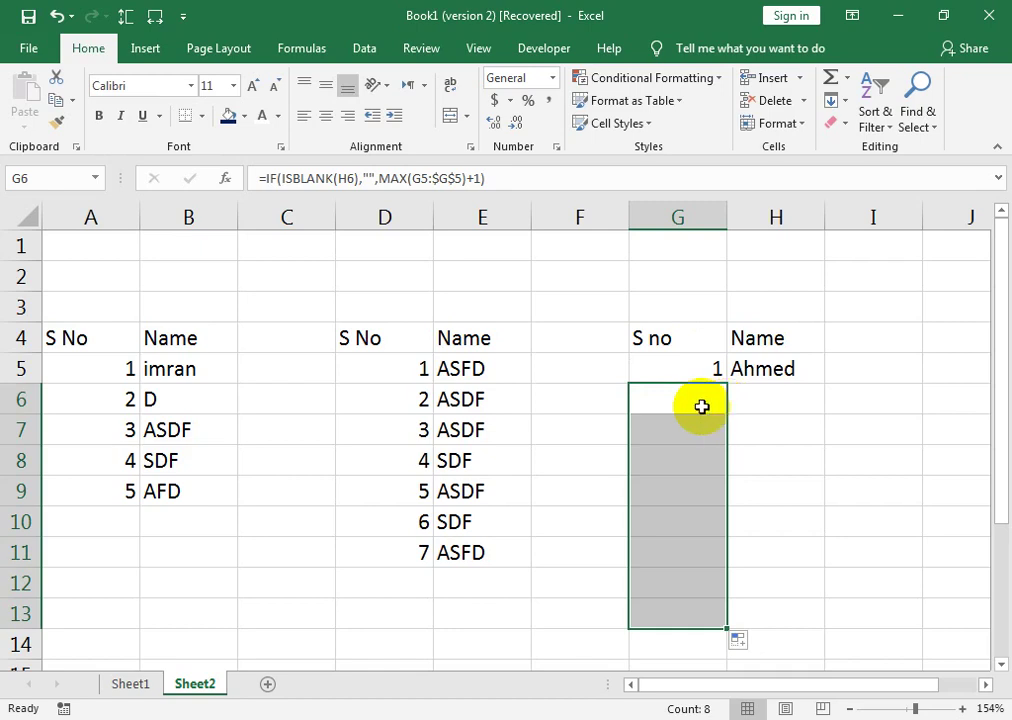
# - Enter the names asd in H6, sd in H8 and sfaty in H10, leaving rows blank between them
pyautogui.click(762, 408)
pyautogui.write('asd')
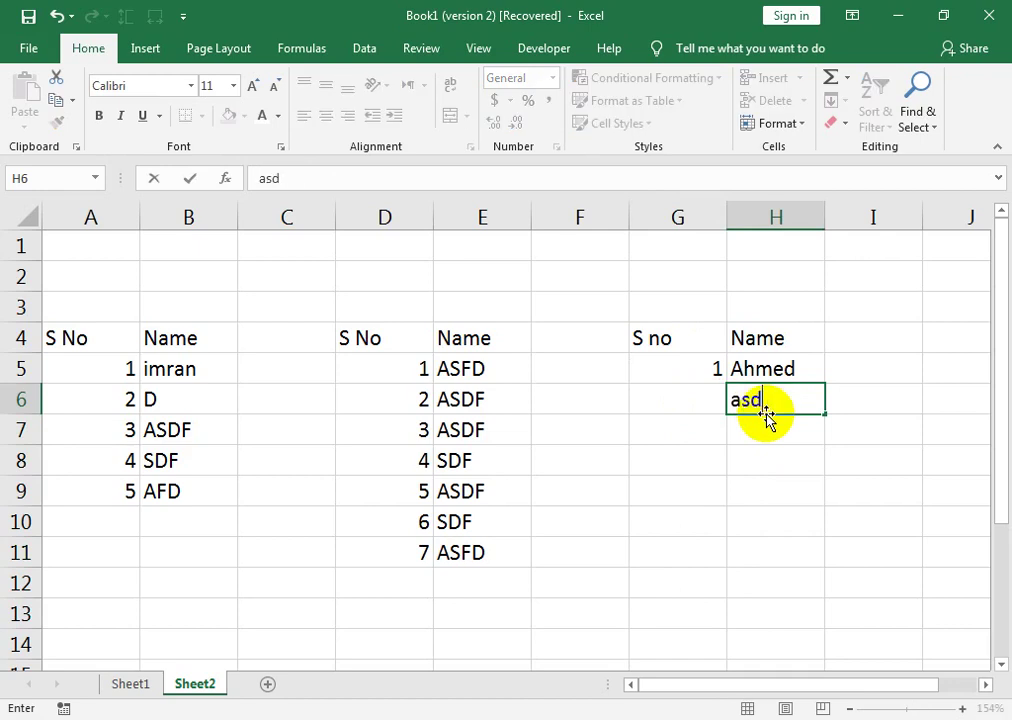
pyautogui.press('Return')
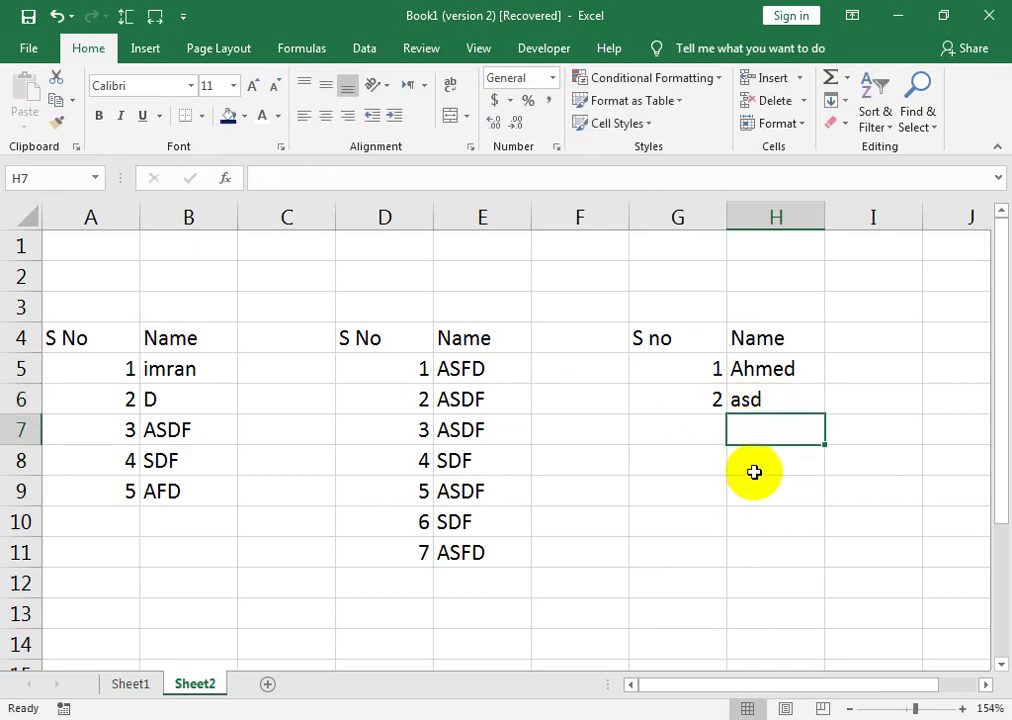
pyautogui.click(756, 468)
pyautogui.write('sd')
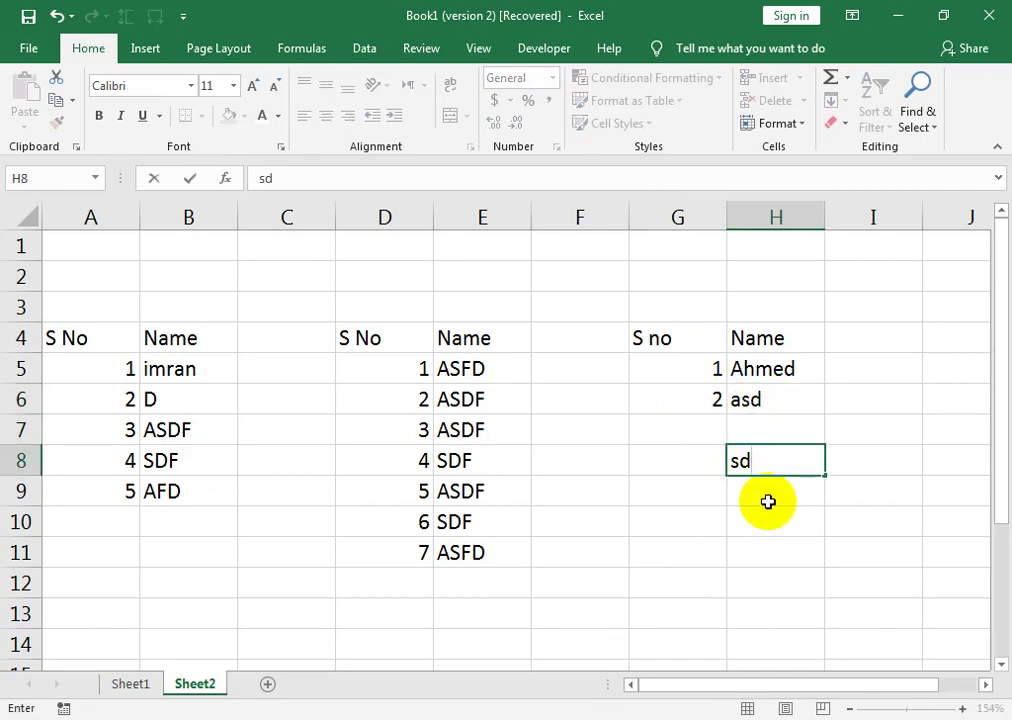
pyautogui.click(777, 511)
pyautogui.write('sfa')
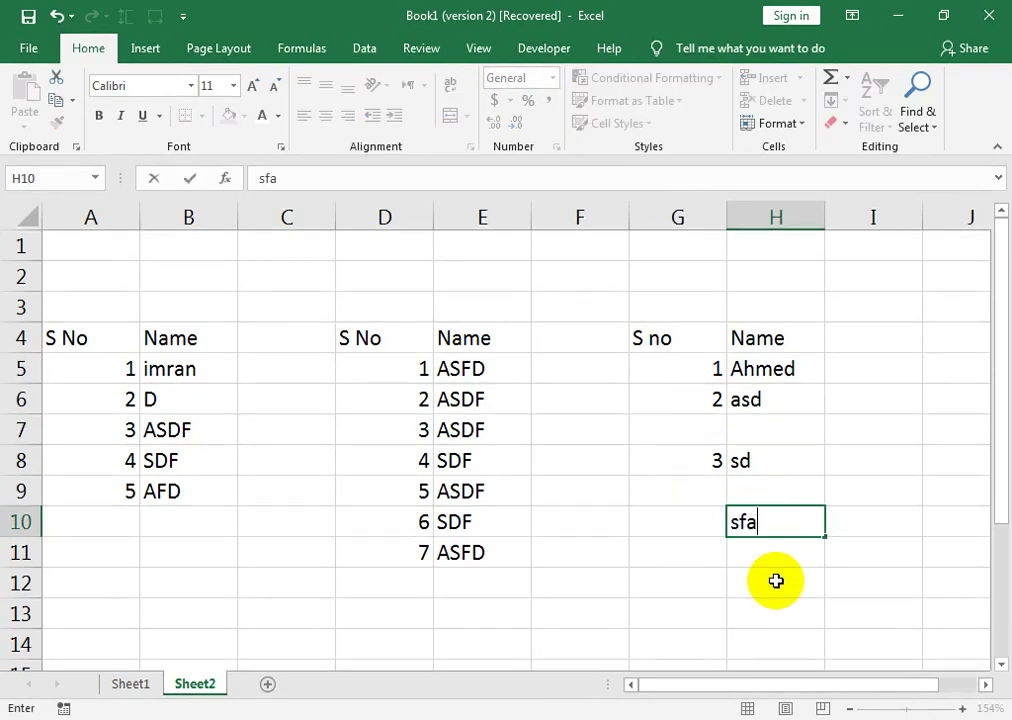
pyautogui.write('ty')
pyautogui.click(776, 579)
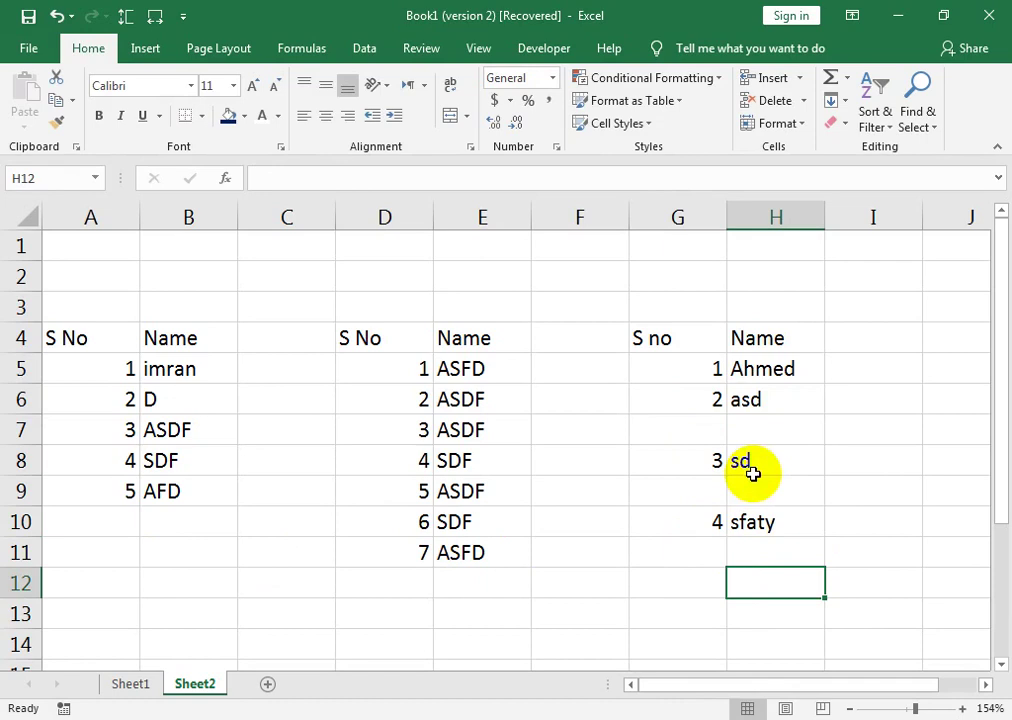
# - Fill the remaining name cells with asdf in H7, sdfas in H9, adfas in H11 and sdfas in H12
pyautogui.click(744, 426)
pyautogui.write('asdf')
pyautogui.click(795, 501)
pyautogui.write('sdfas')
pyautogui.press('Return')
pyautogui.click(768, 570)
pyautogui.write('sdfa')
pyautogui.click(772, 561)
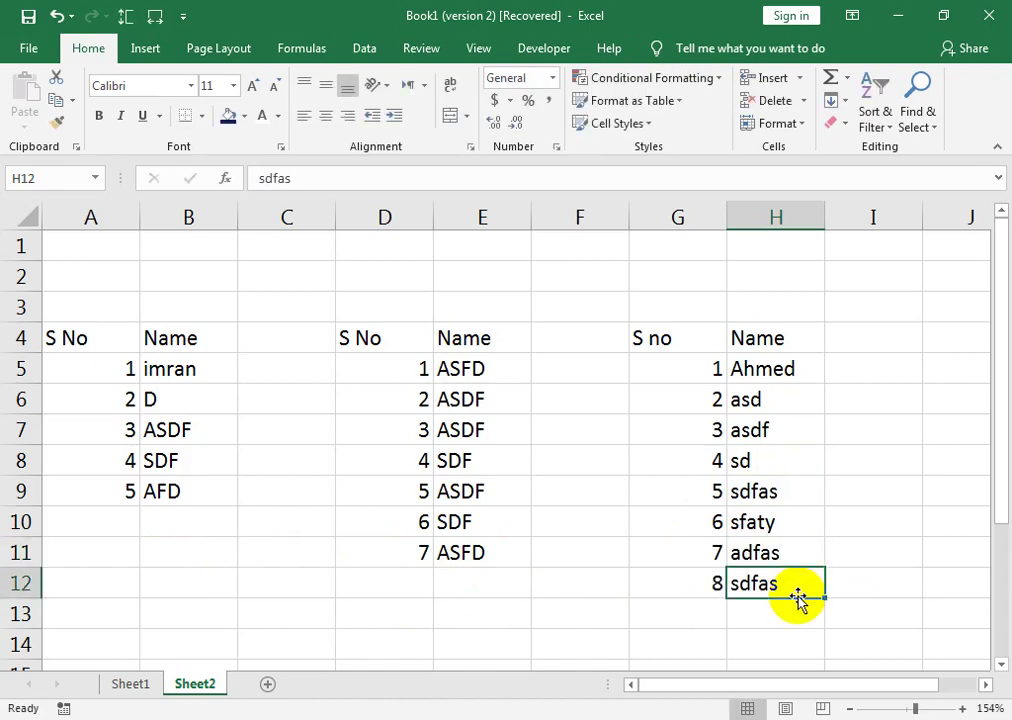
# - Delete entire rows 6 through 9 from the sheet
pyautogui.moveTo(15, 399); pyautogui.dragTo(27, 492)
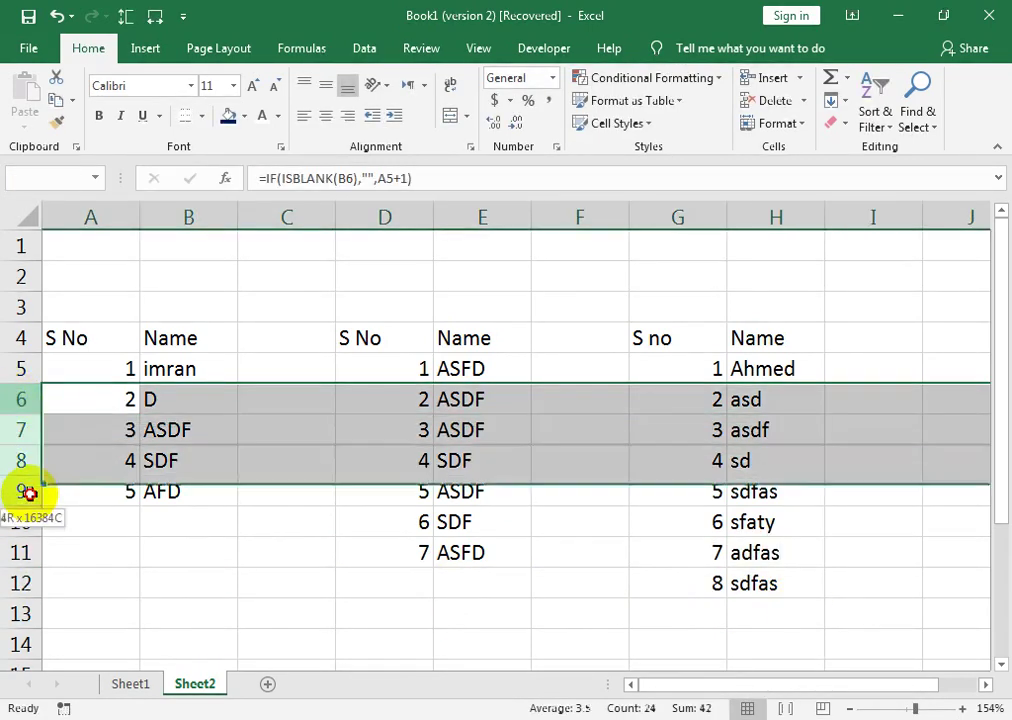
pyautogui.rightClick(24, 427)
pyautogui.click(82, 287)
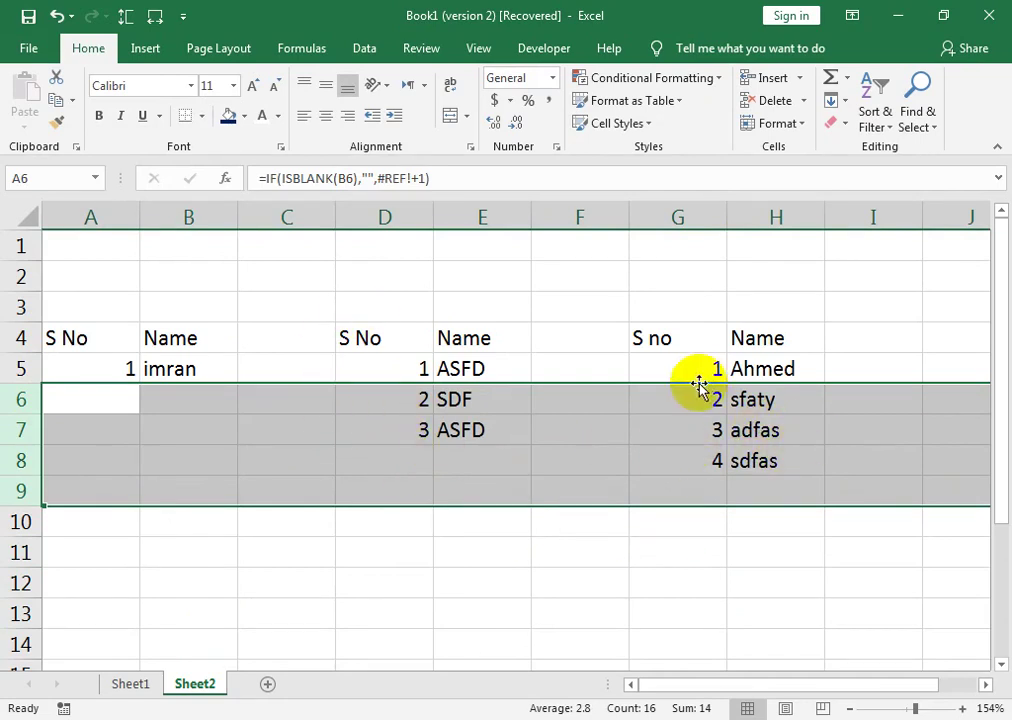
# - Enter the names sdfd in E9 and ad in E8 of the ROW-based list
pyautogui.click(400, 488)
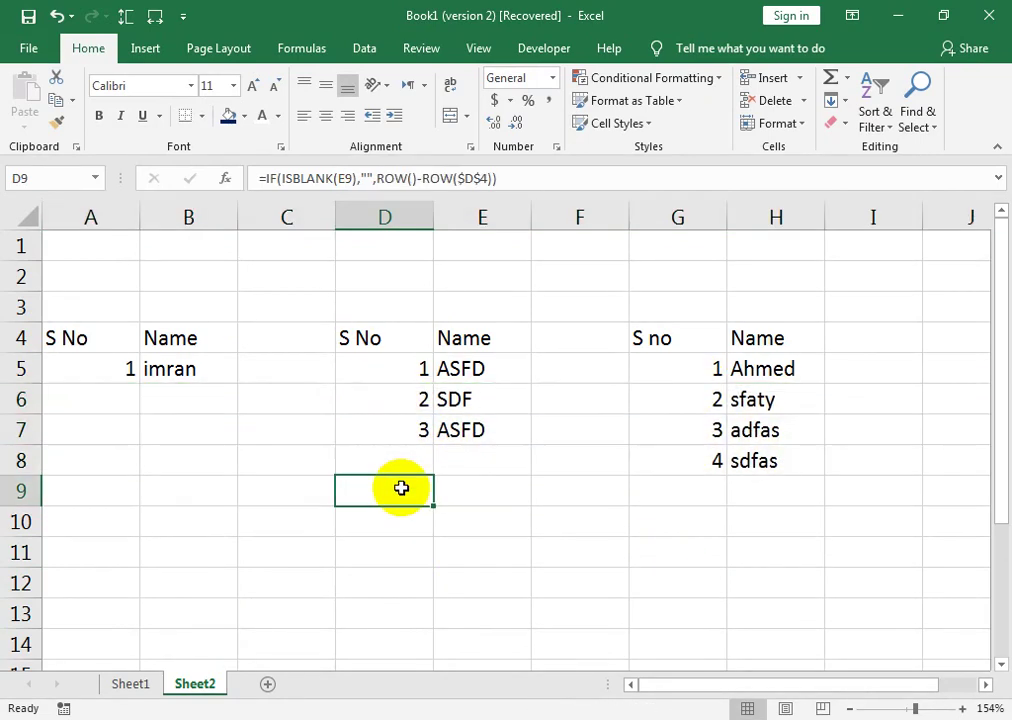
pyautogui.click(512, 494)
pyautogui.write('sdfd')
pyautogui.click(495, 592)
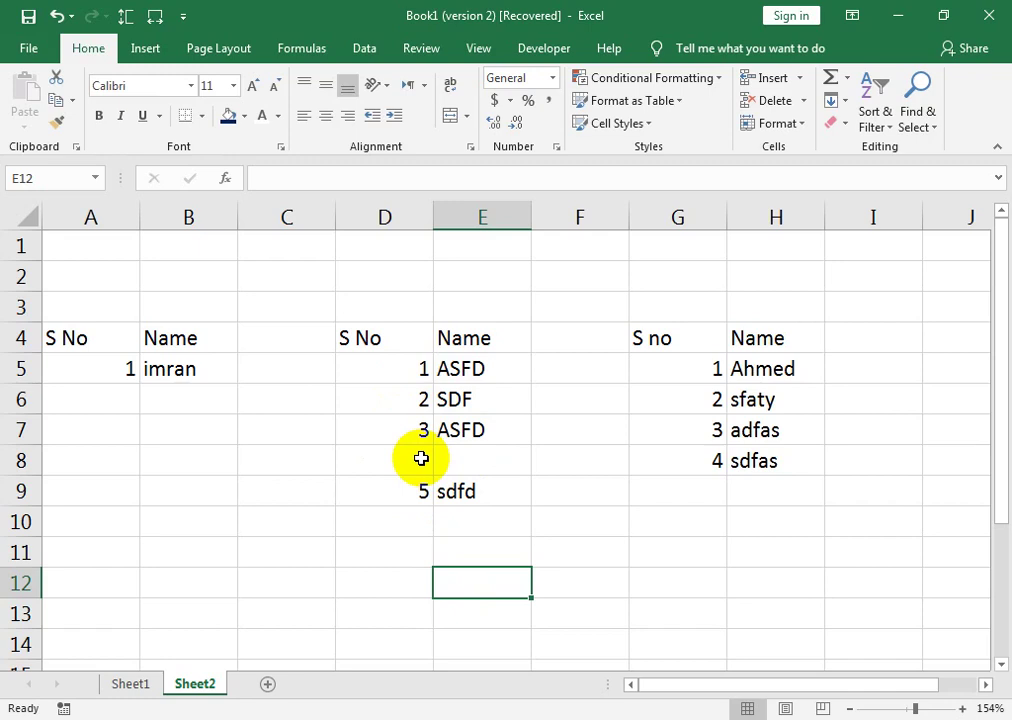
pyautogui.click(486, 464)
pyautogui.write('ad')
pyautogui.click(490, 523)
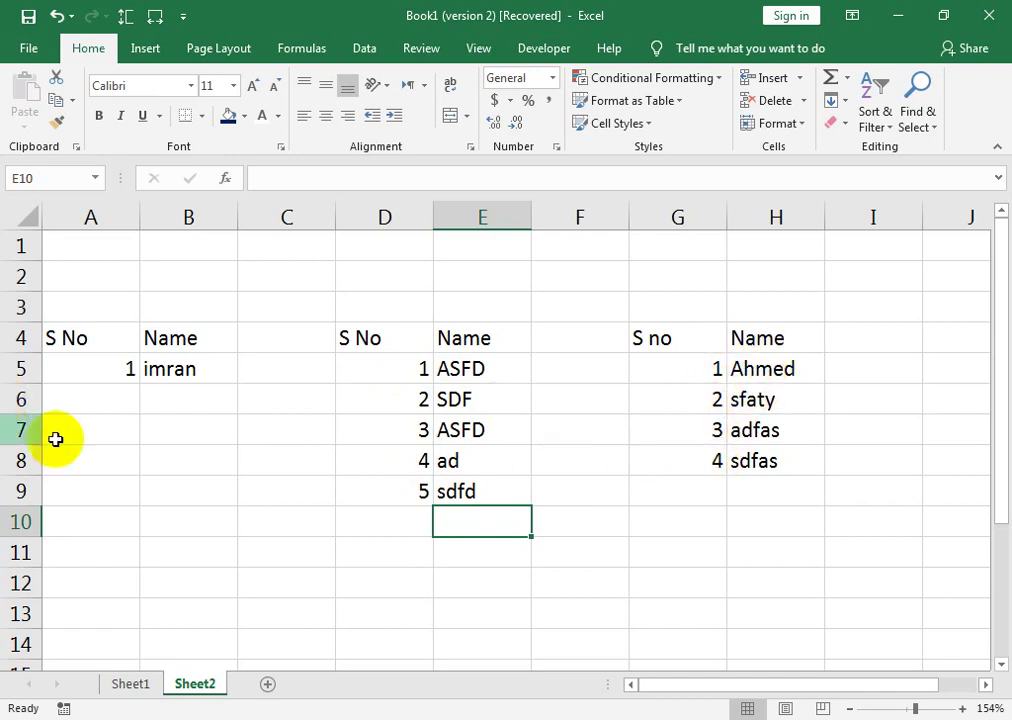
# - Switch to Sheet1 and review the serial number formulas in D7, A7 and G7
pyautogui.click(131, 684)
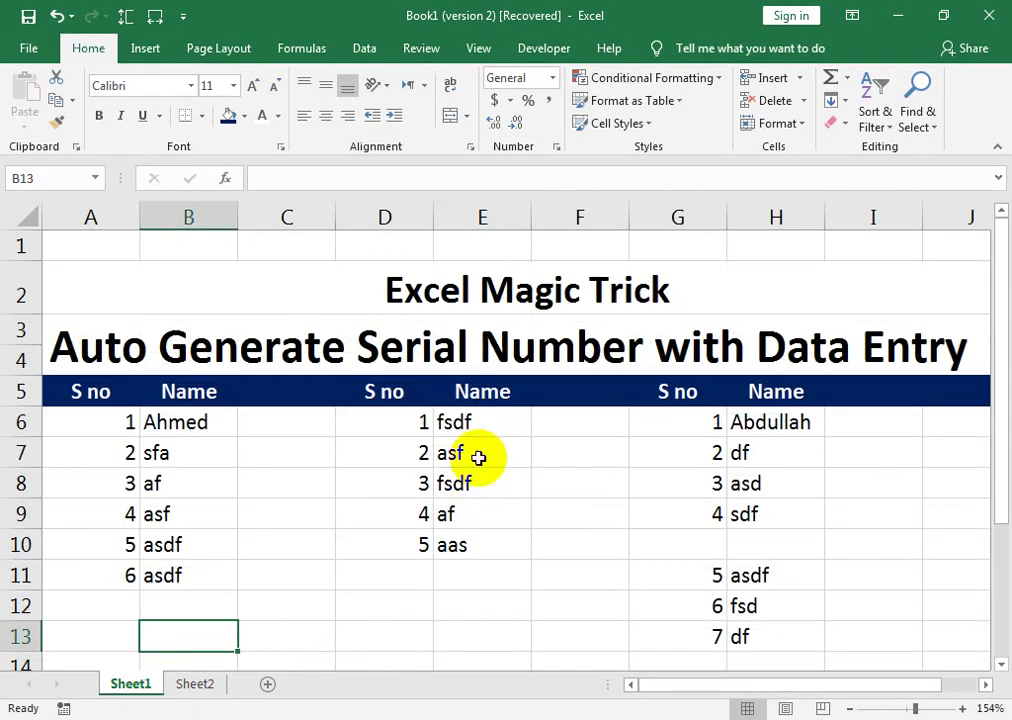
pyautogui.click(402, 458)
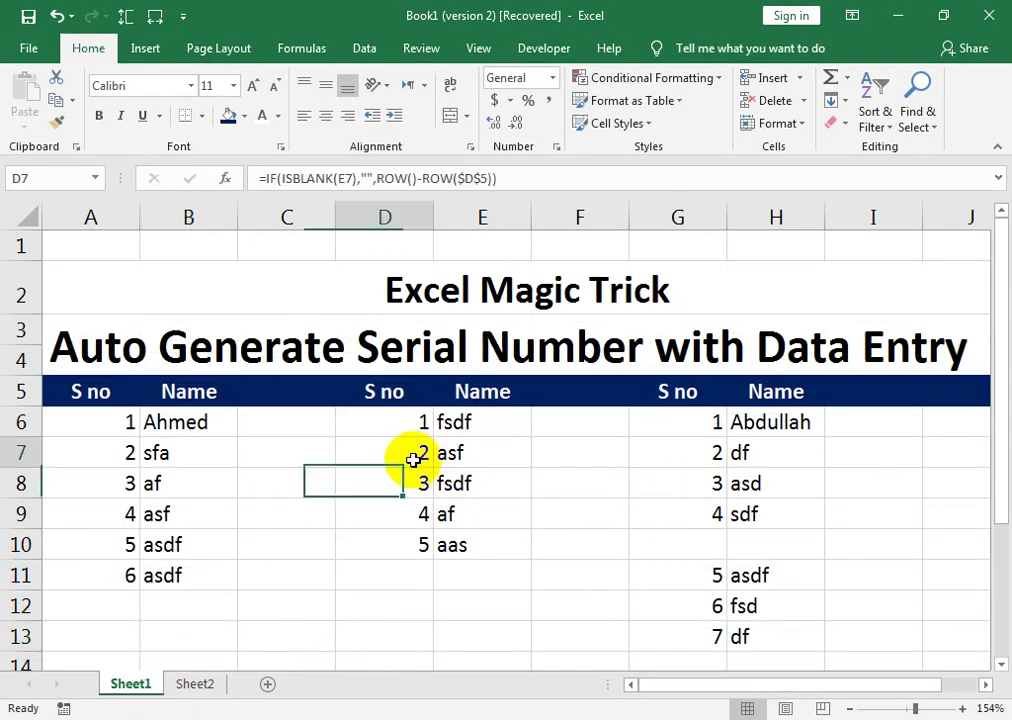
pyautogui.doubleClick(405, 458)
pyautogui.press('Return')
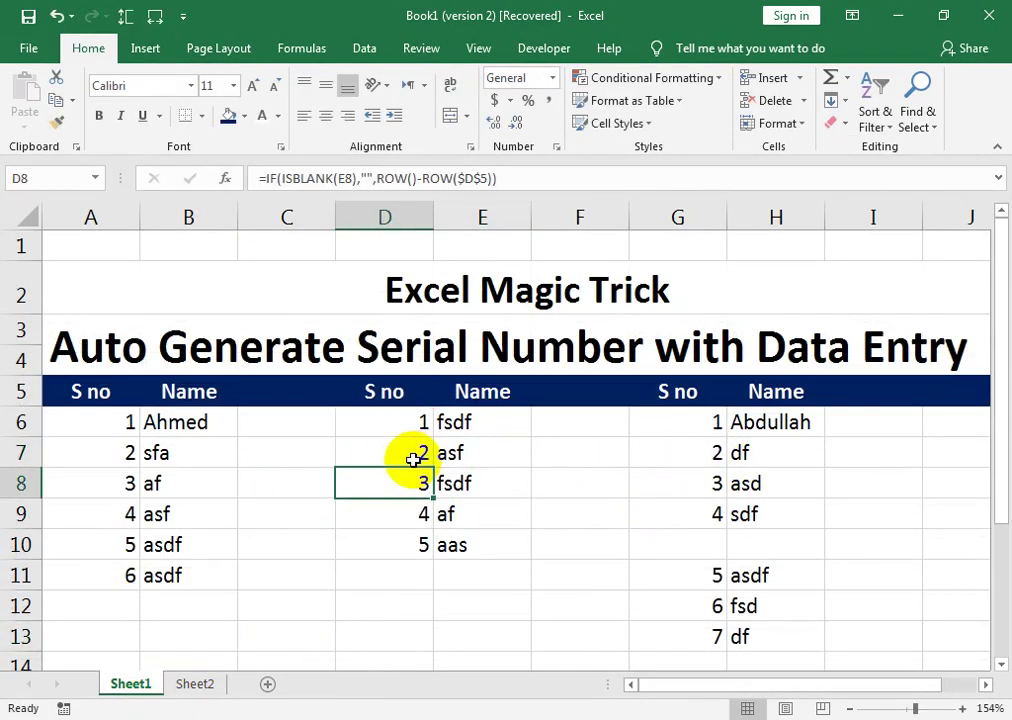
pyautogui.doubleClick(122, 452)
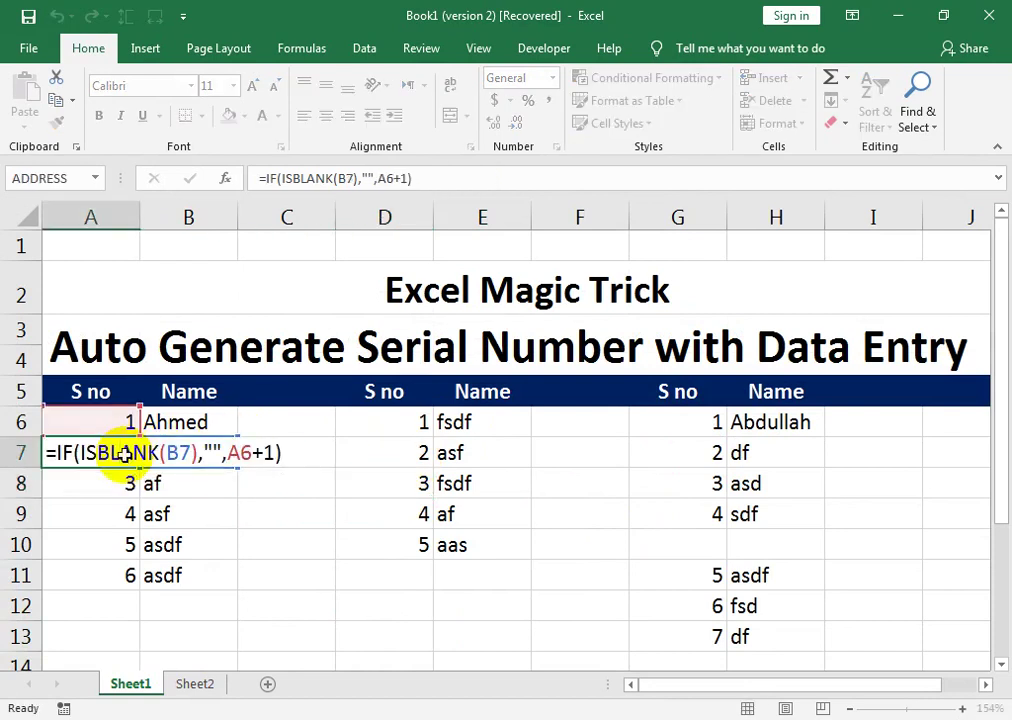
pyautogui.press('Return')
pyautogui.click(695, 451)
pyautogui.doubleClick(695, 451)
pyautogui.press('Return')
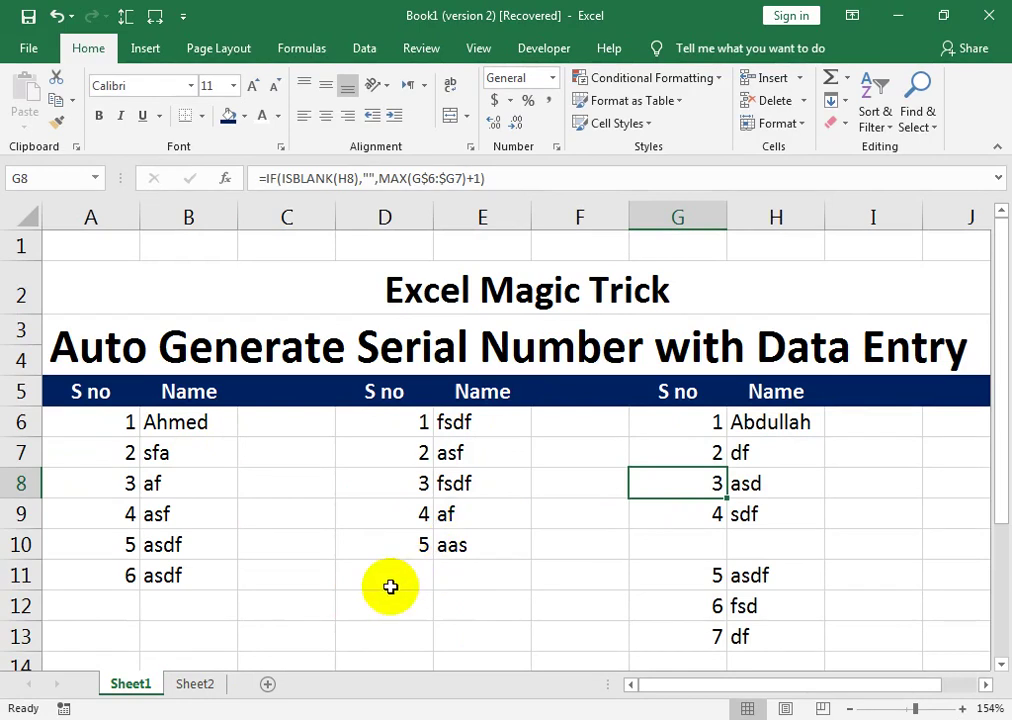
# - Enter =ROW() in cell C13 to demonstrate the ROW function
pyautogui.click(292, 637)
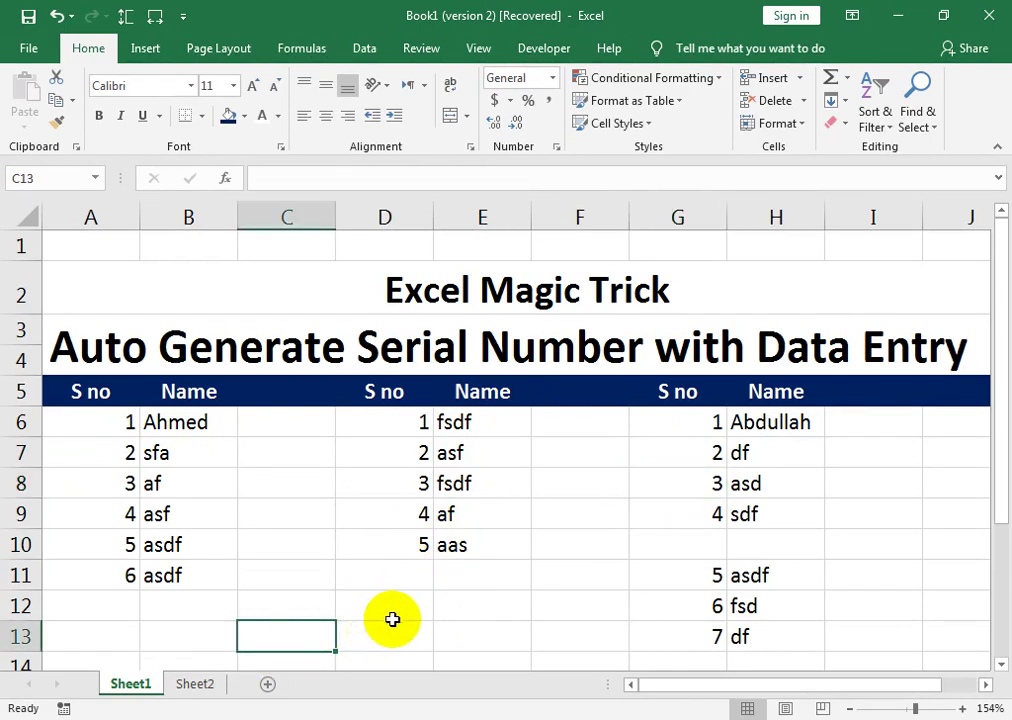
pyautogui.write('=row(')
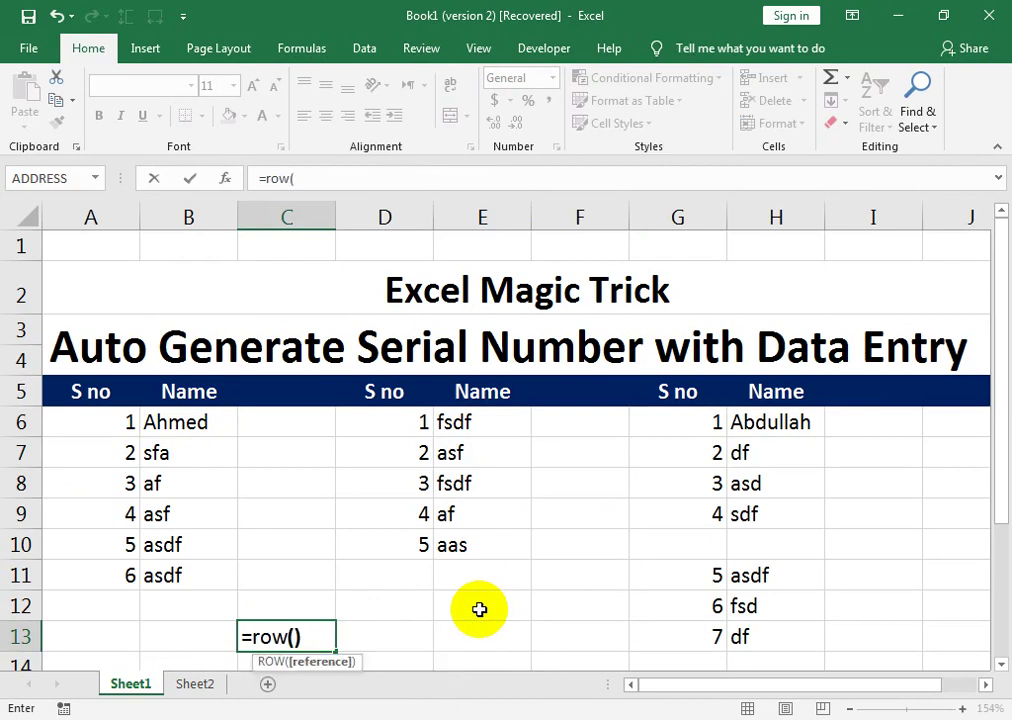
pyautogui.write(')')
pyautogui.press('Return')
pyautogui.press('Up')
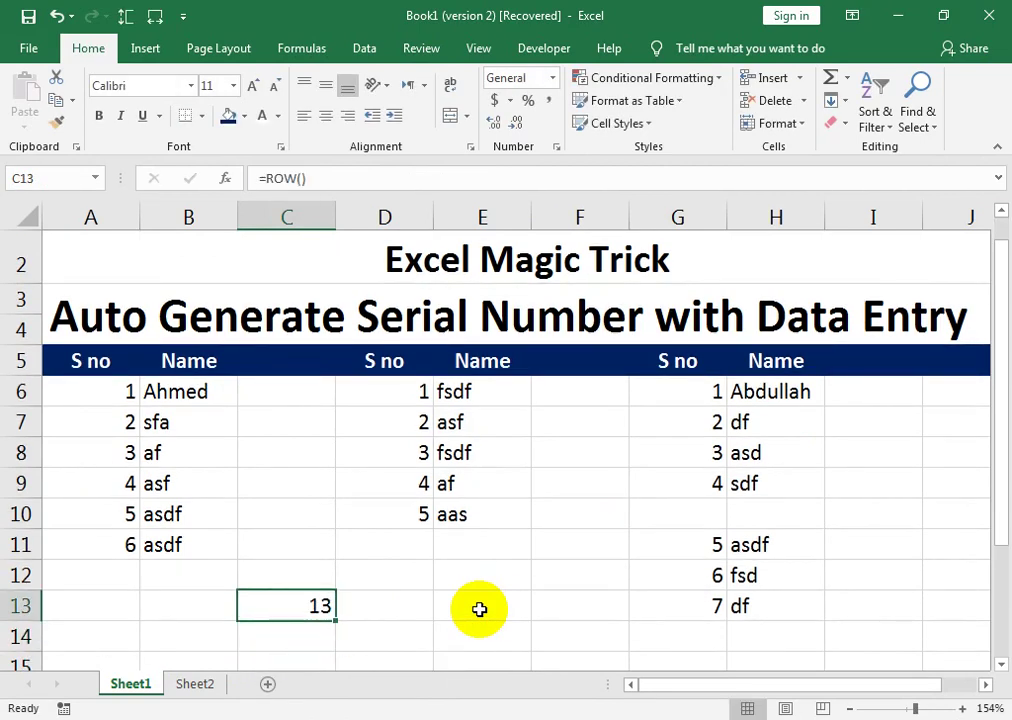
# - Review the ROW-based serial number formula in D6
pyautogui.click(418, 393)
pyautogui.doubleClick(414, 393)
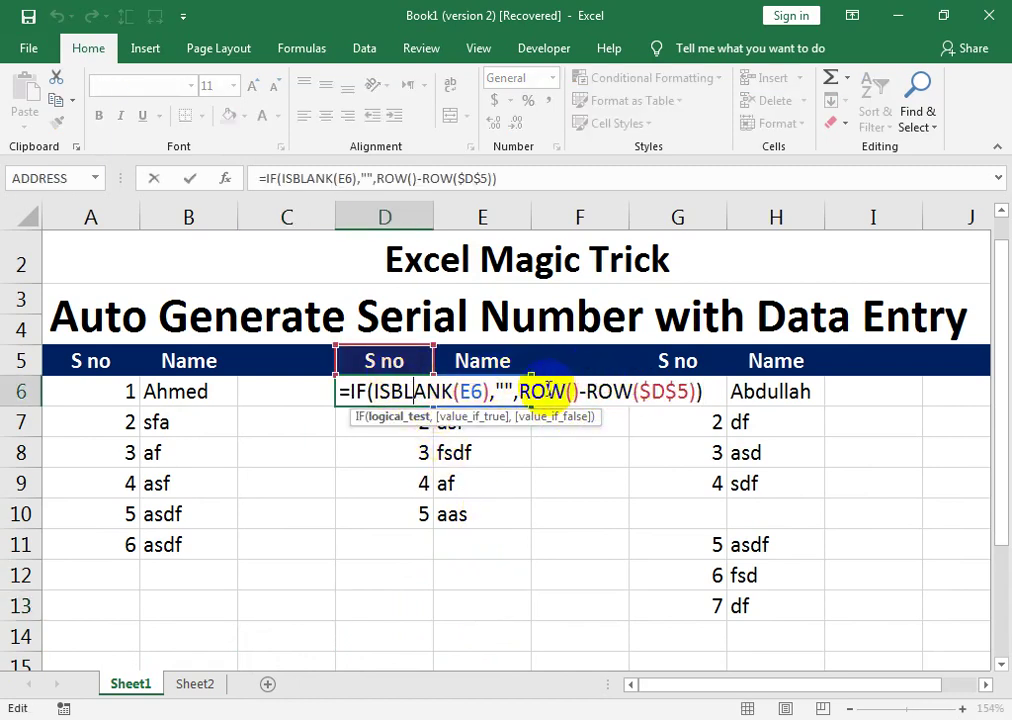
pyautogui.press('Return')
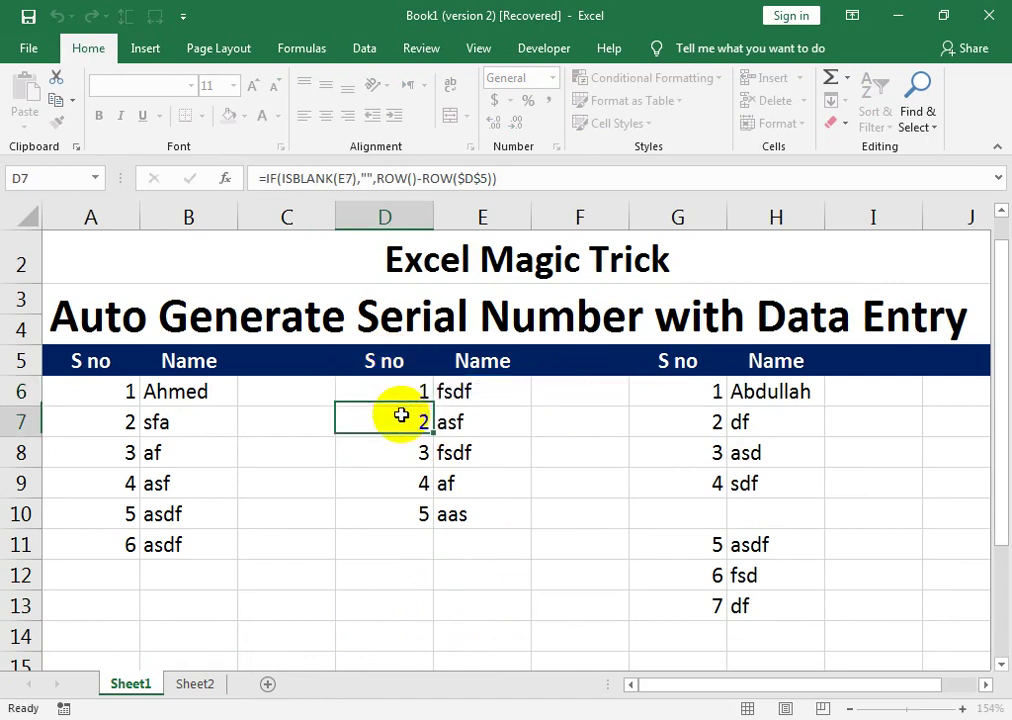
# - Enter =ISBLANK(D13) in cell C13 to test whether D13 counts as blank
pyautogui.click(313, 602)
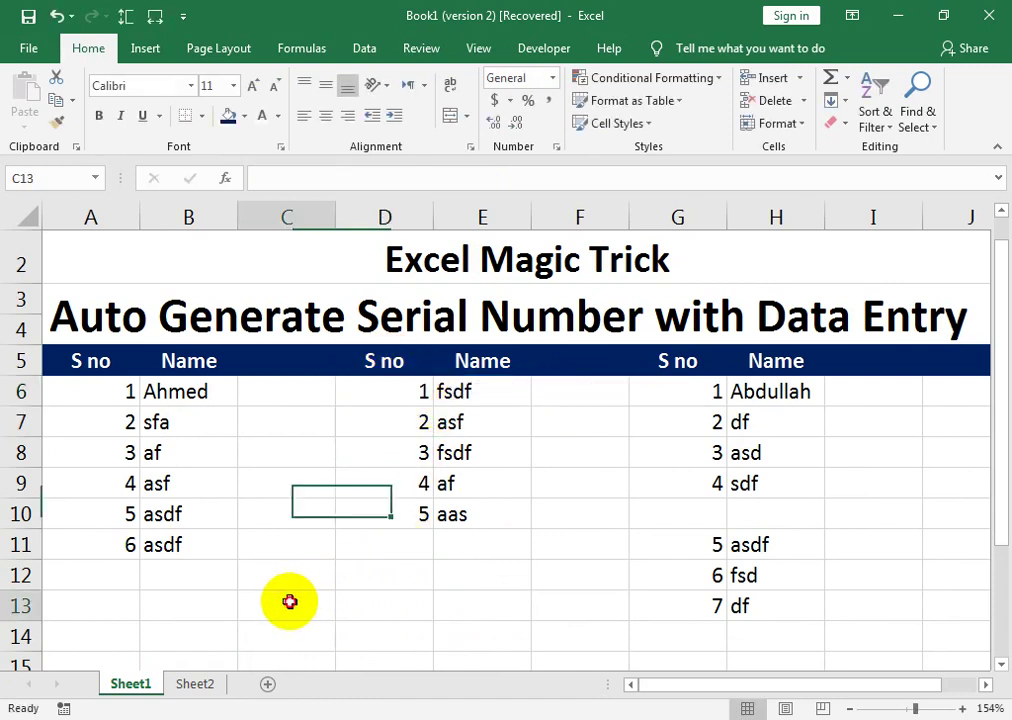
pyautogui.write('=is')
pyautogui.press('Down')
pyautogui.press('Up')
pyautogui.press('Tab')
pyautogui.press('Right')
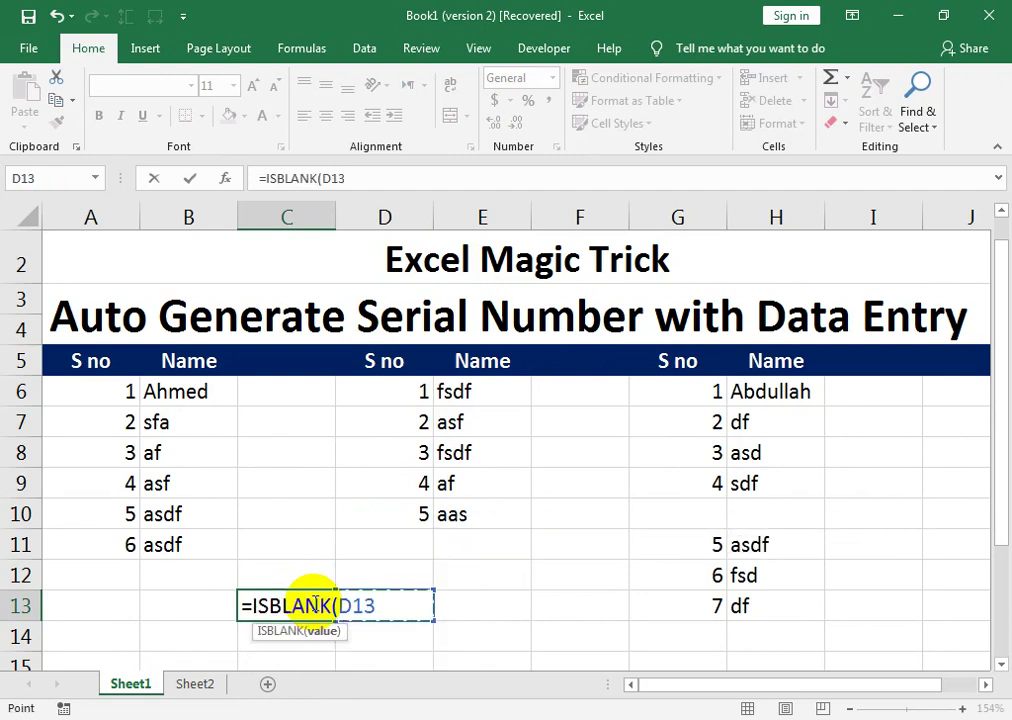
pyautogui.write(')')
pyautogui.press('Return')
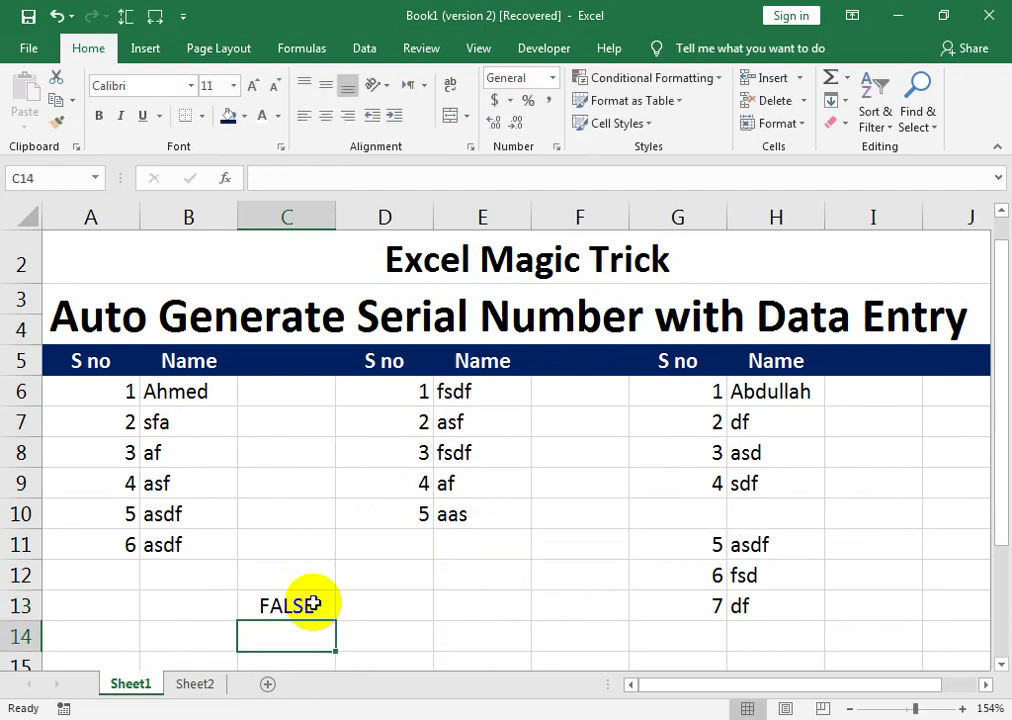
# - Inspect the formula in D13 and clear the ISBLANK test from C13
pyautogui.press('Up')
pyautogui.press('Right')
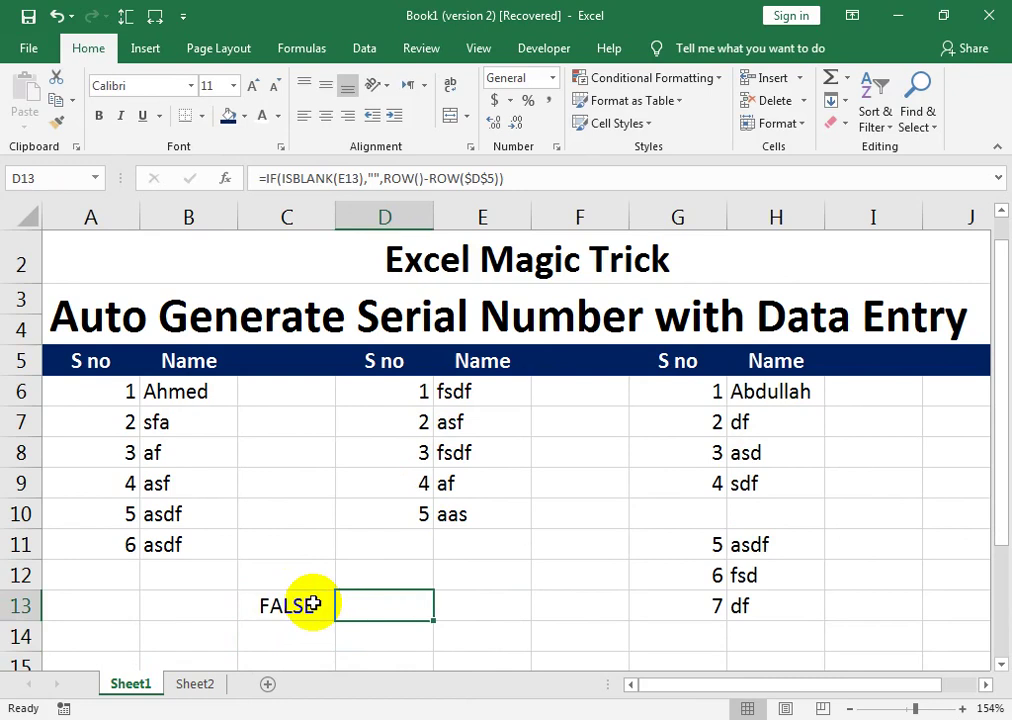
pyautogui.press('F2')
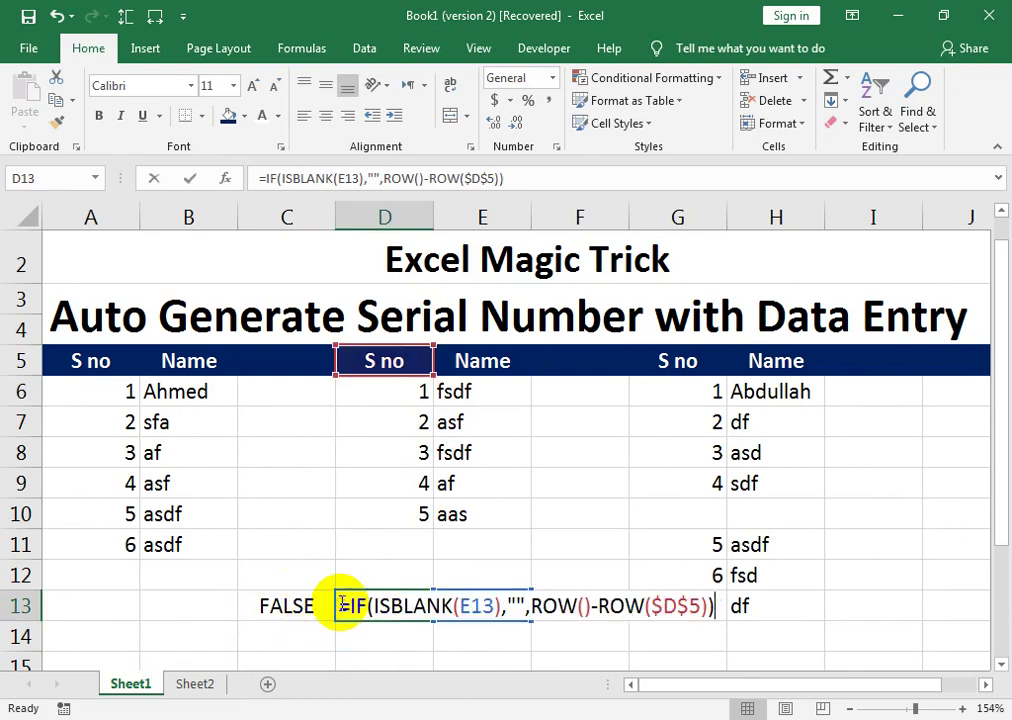
pyautogui.press('Return')
pyautogui.click(332, 605)
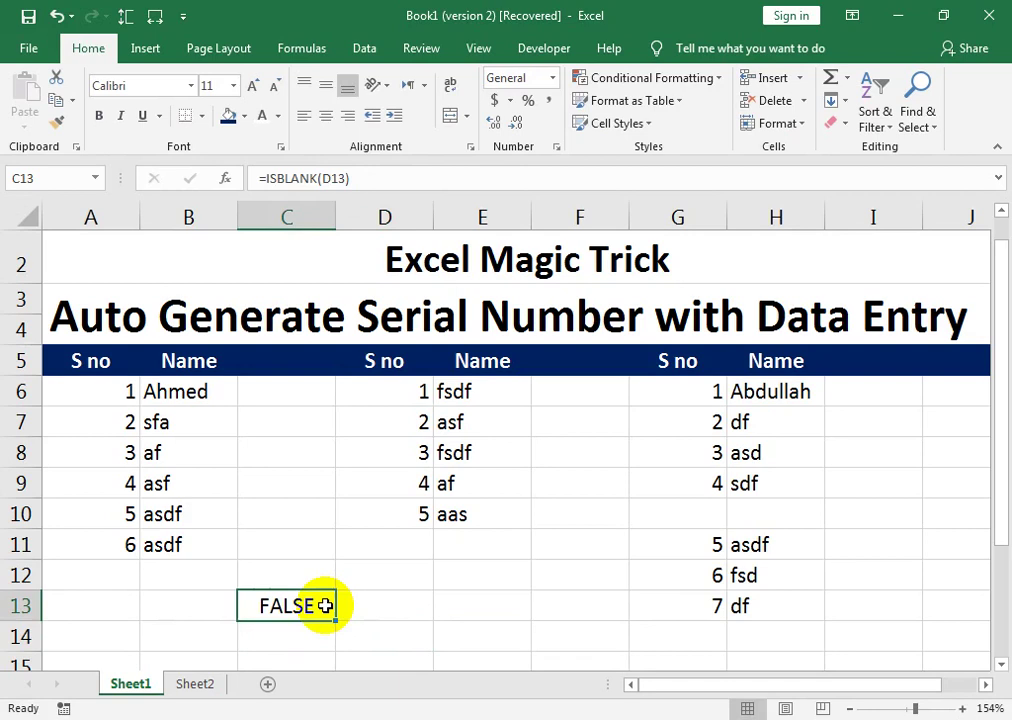
pyautogui.press('Delete')
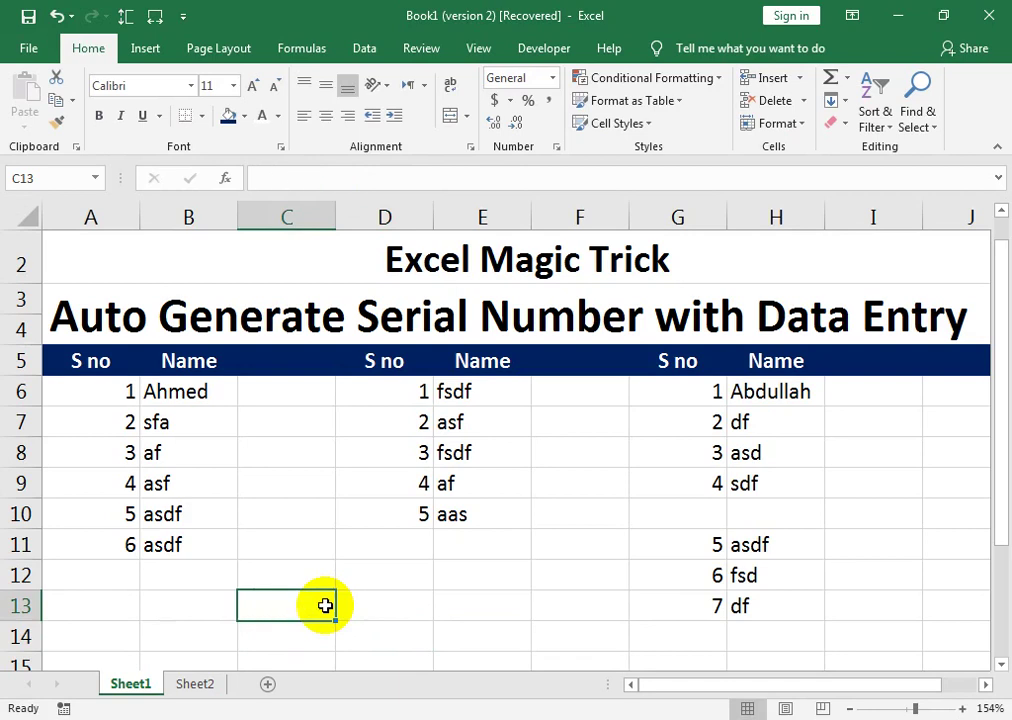
# - Test the empty cell F14 with an ISBLANK formula in E14, and clear E14 again
pyautogui.click(600, 634)
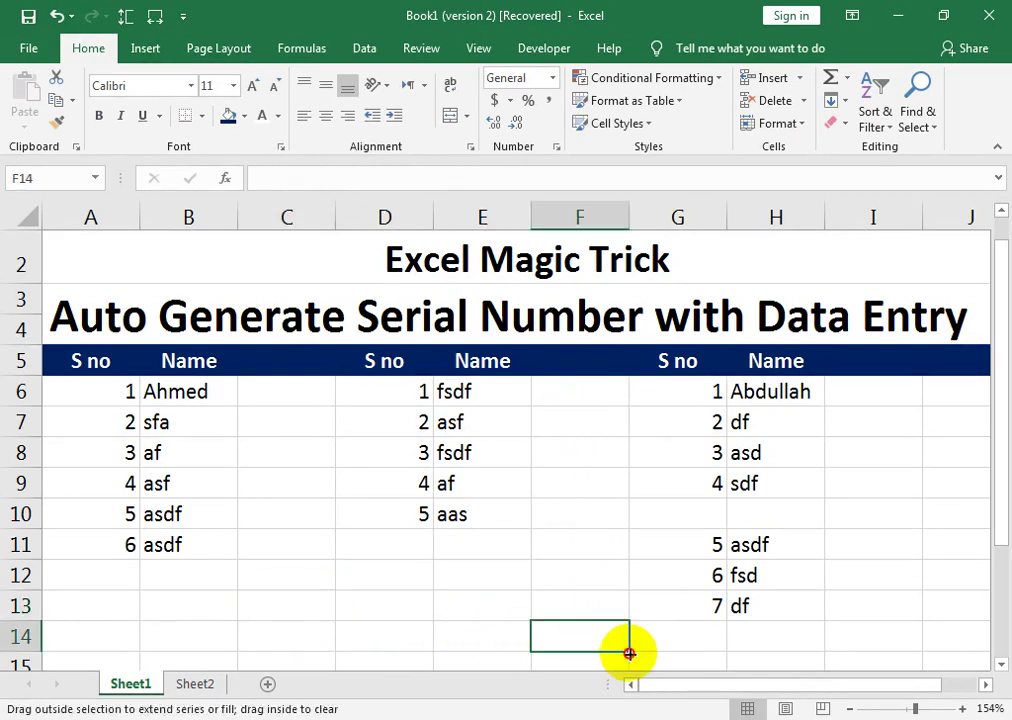
pyautogui.click(496, 655)
pyautogui.click(500, 647)
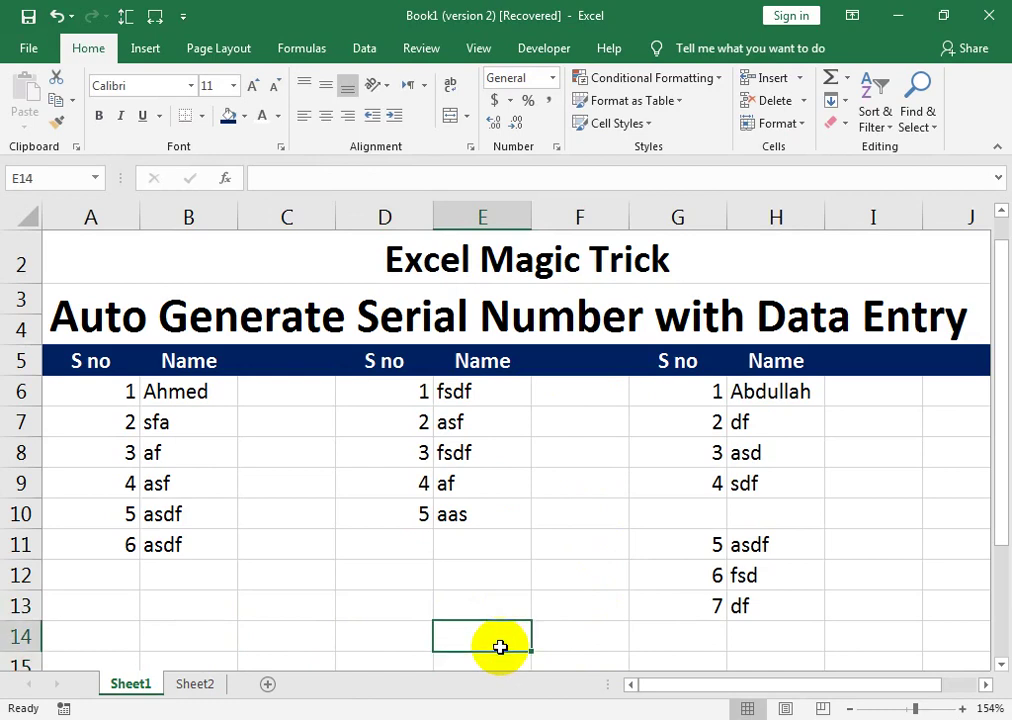
pyautogui.write('=is')
pyautogui.press('Tab')
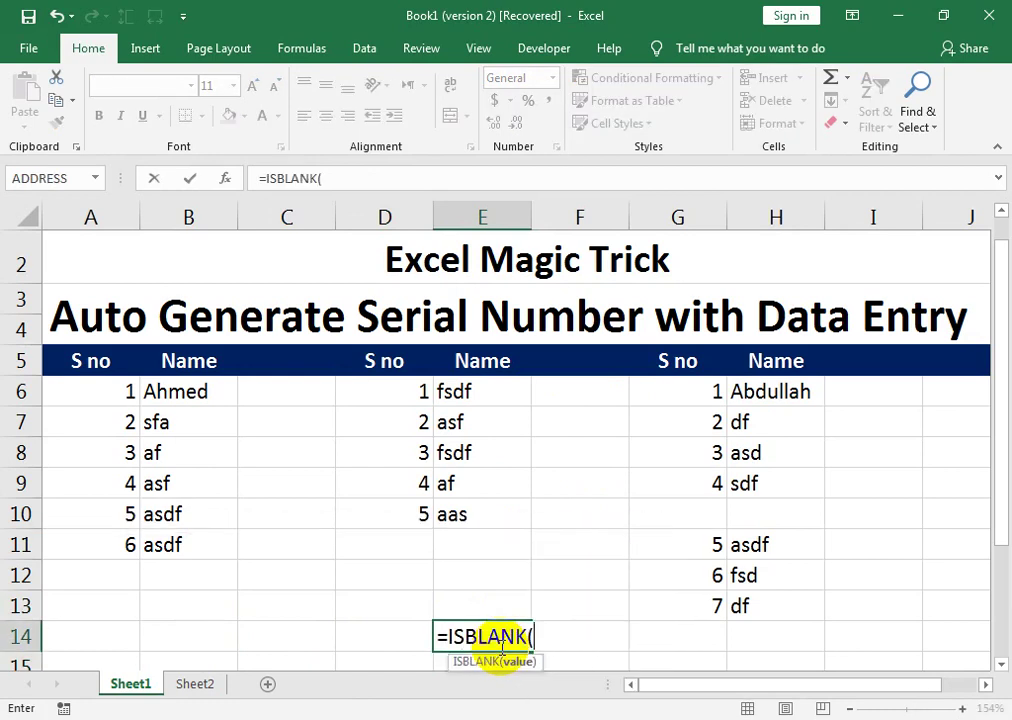
pyautogui.press('Right')
pyautogui.write(')')
pyautogui.press('Return')
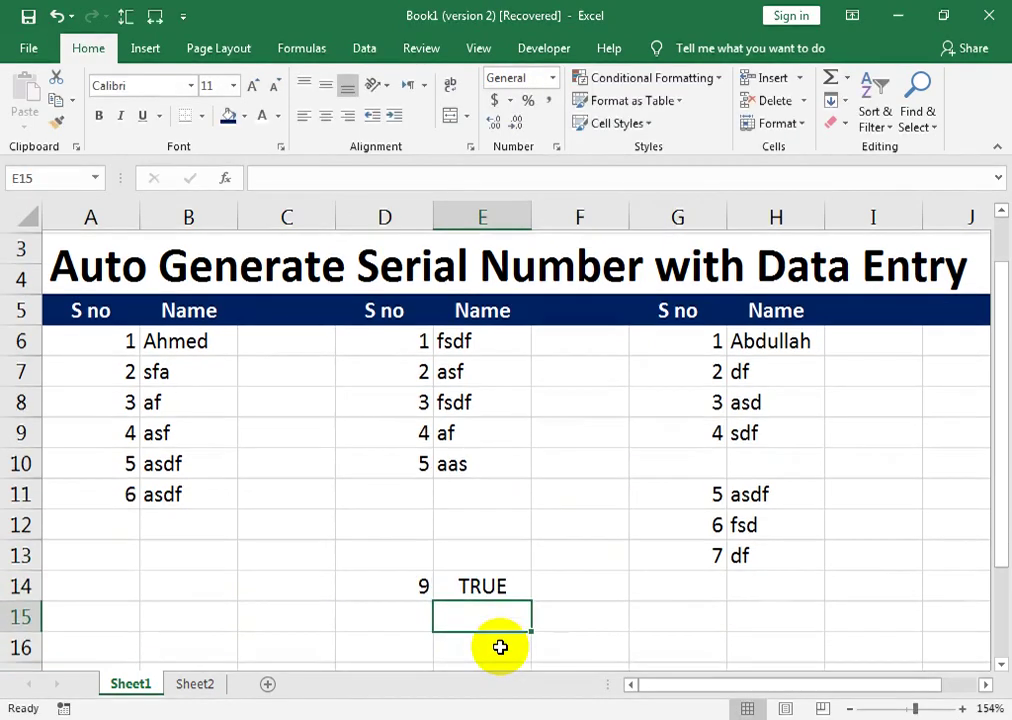
pyautogui.press('Up')
pyautogui.press('Delete')
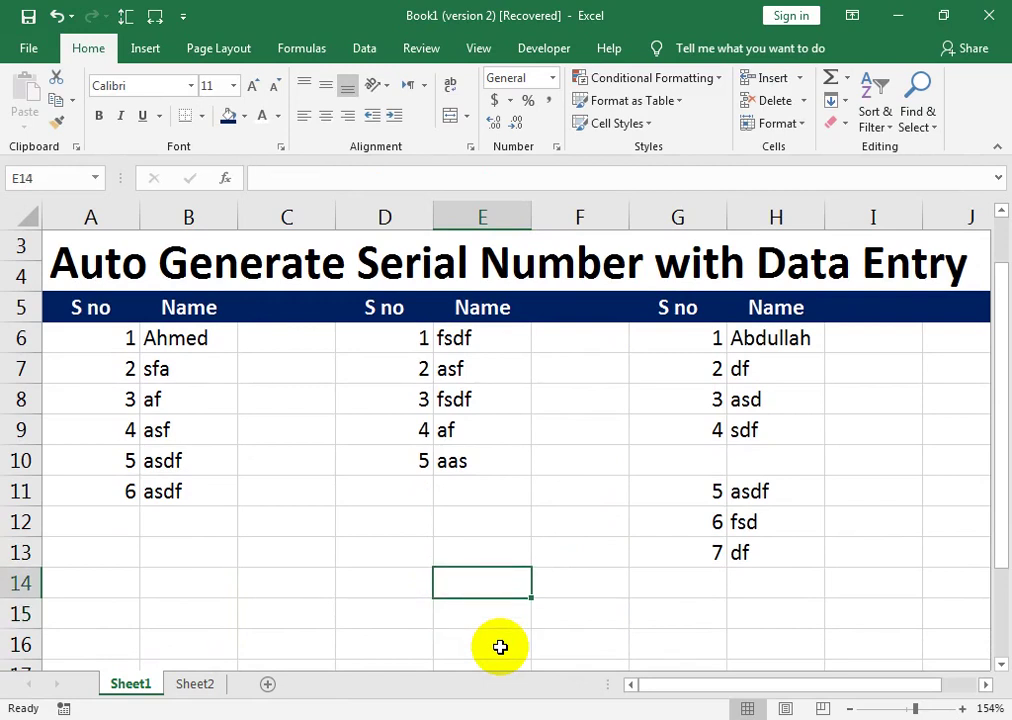
# - Switch to YouTube in the browser and look through the channel's playlists and uploaded videos
pyautogui.moveTo(1004, 510); pyautogui.dragTo(1004, 484)
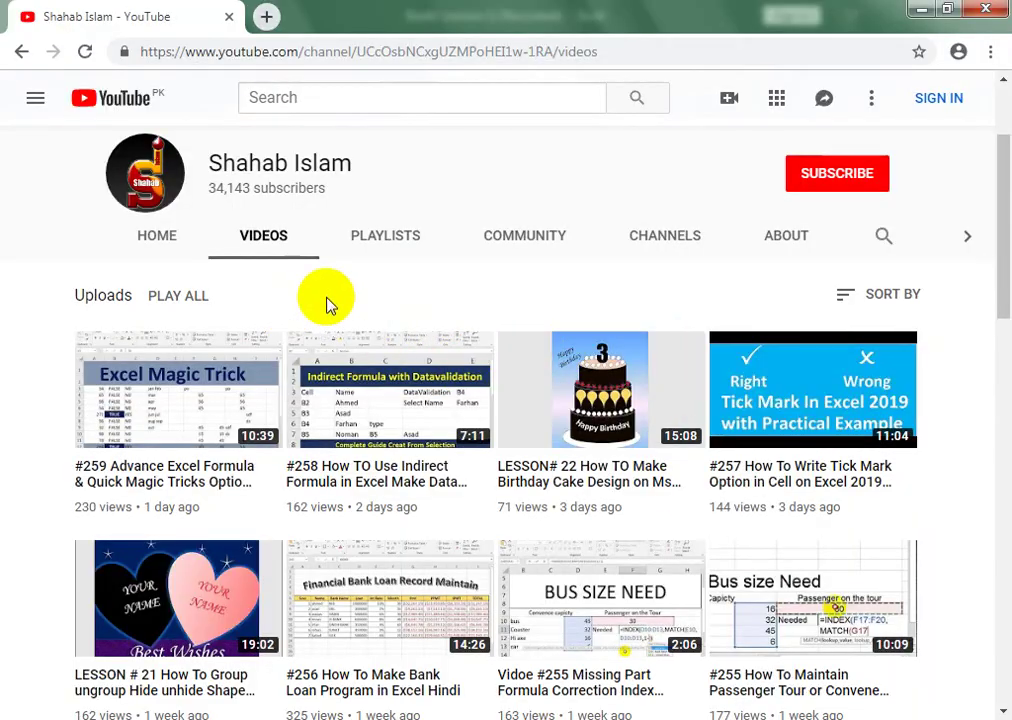
pyautogui.click(390, 242)
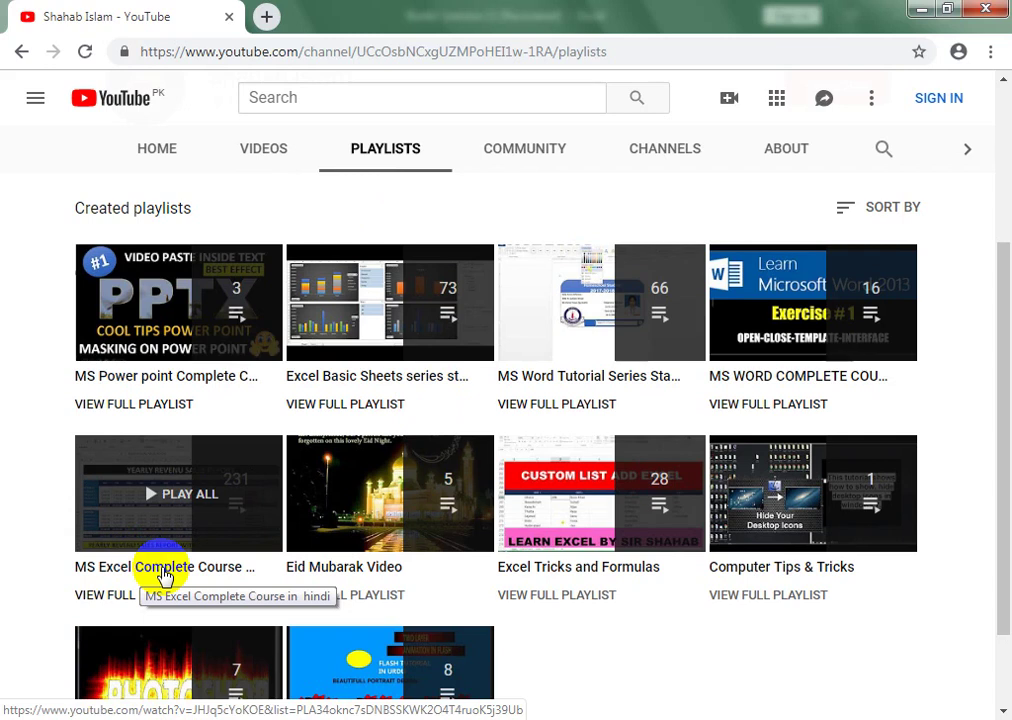
pyautogui.click(250, 145)
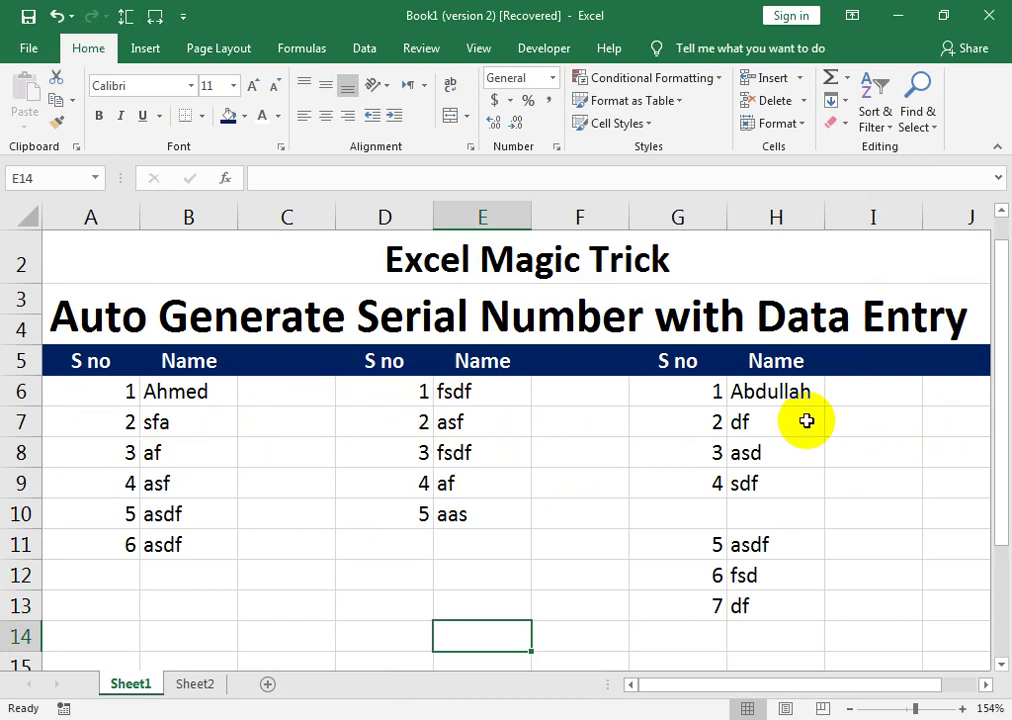
pyautogui.click(345, 718)
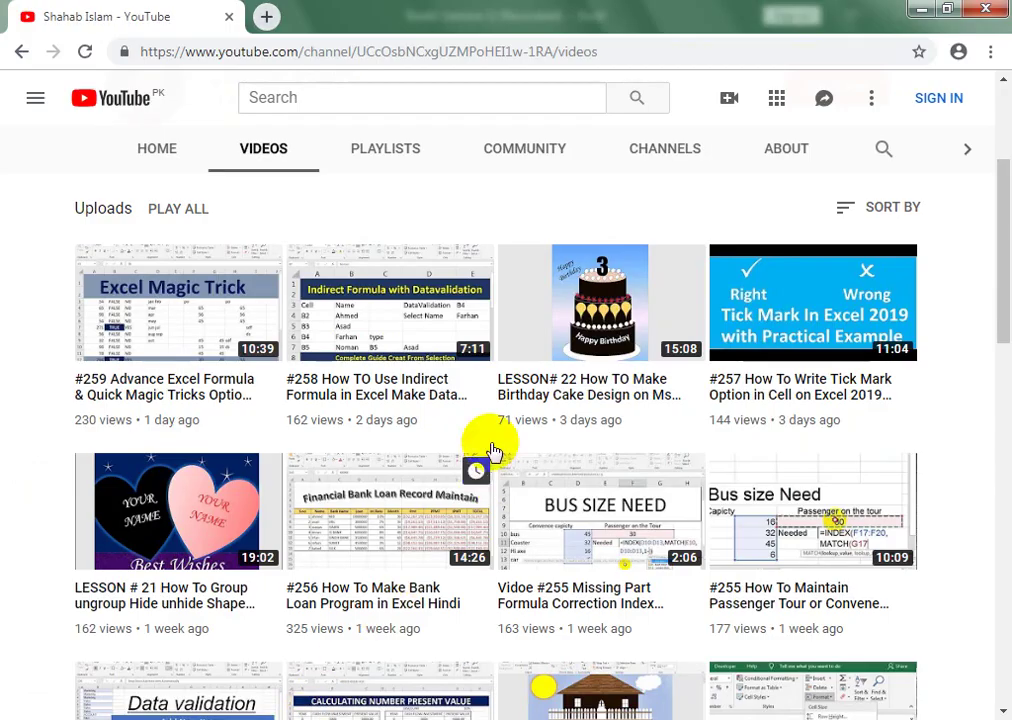
pyautogui.moveTo(994, 340)
pyautogui.mouseDown()
pyautogui.moveTo(994, 310)
pyautogui.moveTo(1003, 321)
pyautogui.mouseUp()
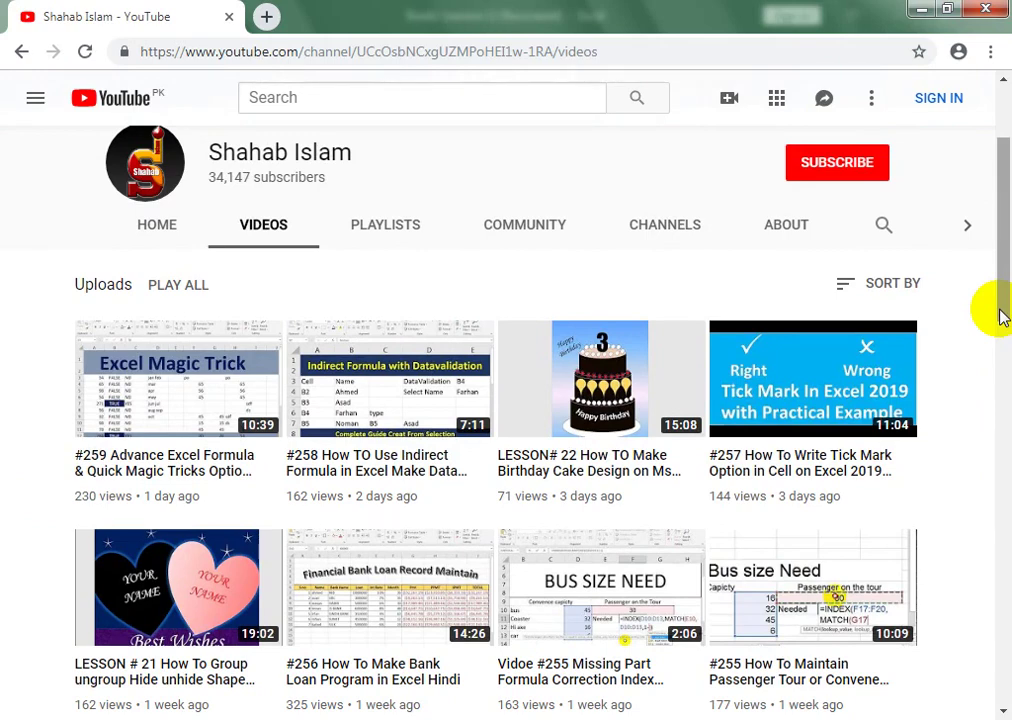
pyautogui.click(1001, 314)
pyautogui.moveTo(1001, 314)
pyautogui.mouseDown()
pyautogui.moveTo(997, 301)
pyautogui.moveTo(1005, 313)
pyautogui.mouseUp()
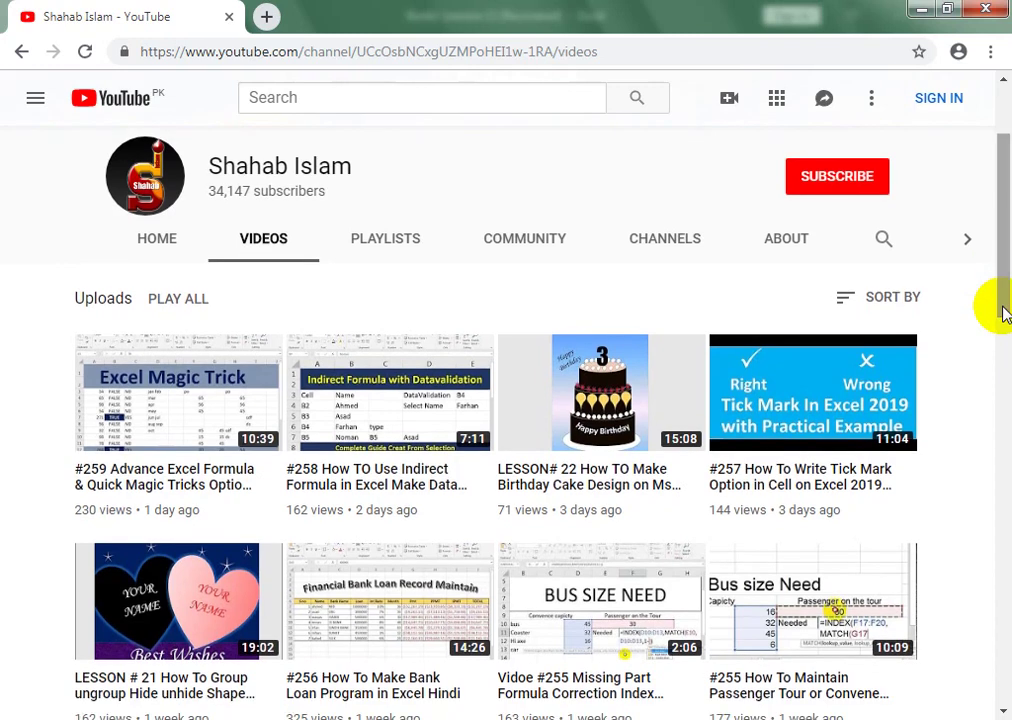